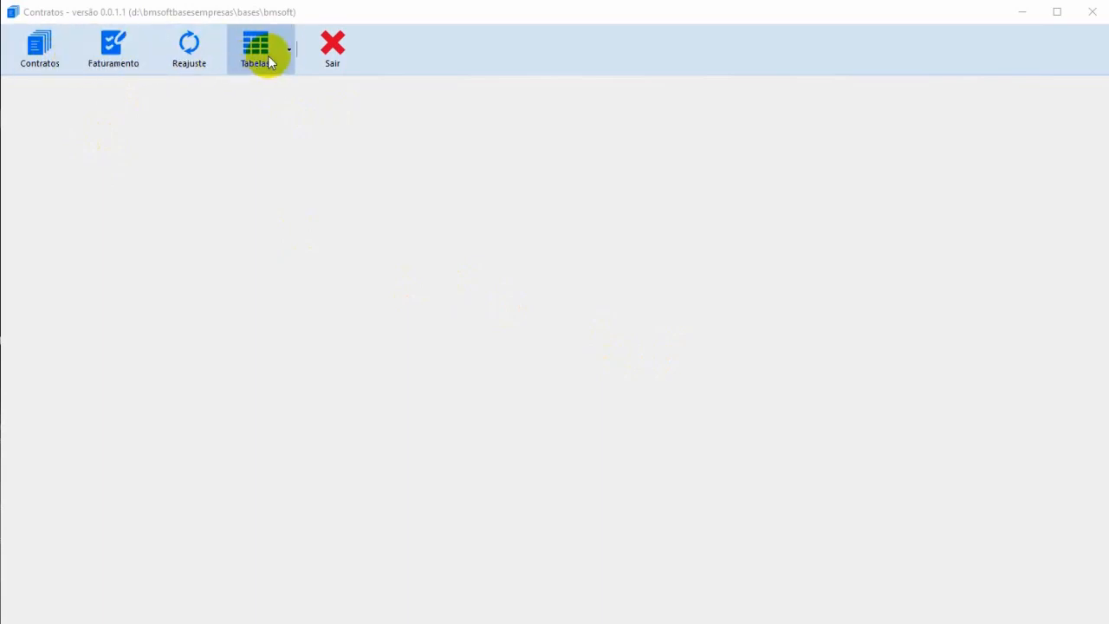
Step: Open the Valores de Referência table
{"action": "left_click", "coordinate": [269, 58]}
{"action": "left_click", "coordinate": [267, 58]}
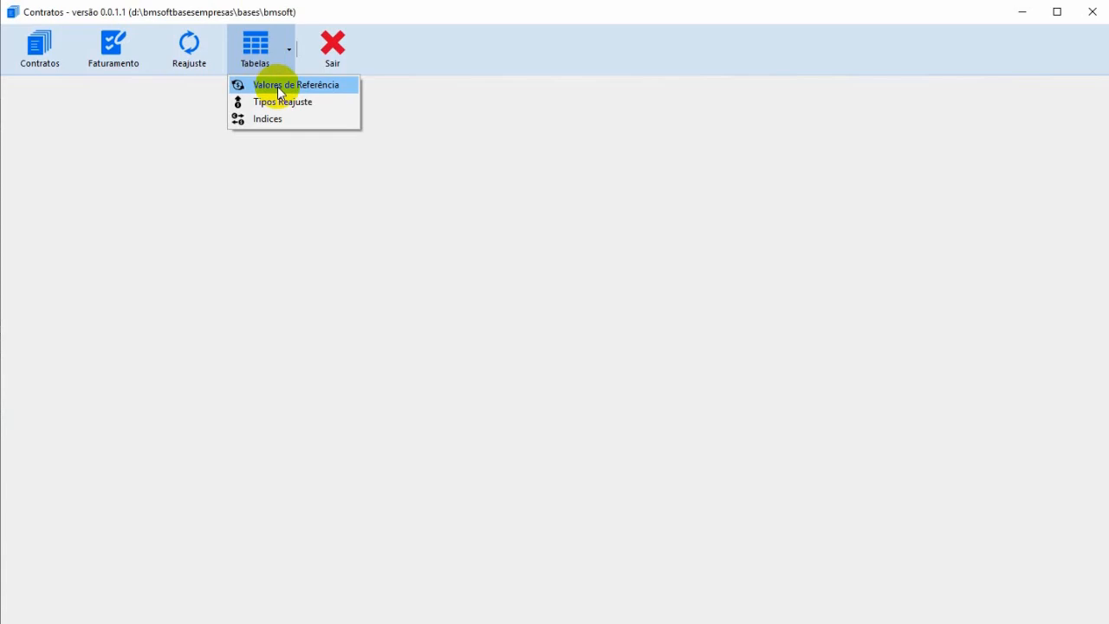
{"action": "left_click", "coordinate": [279, 88]}
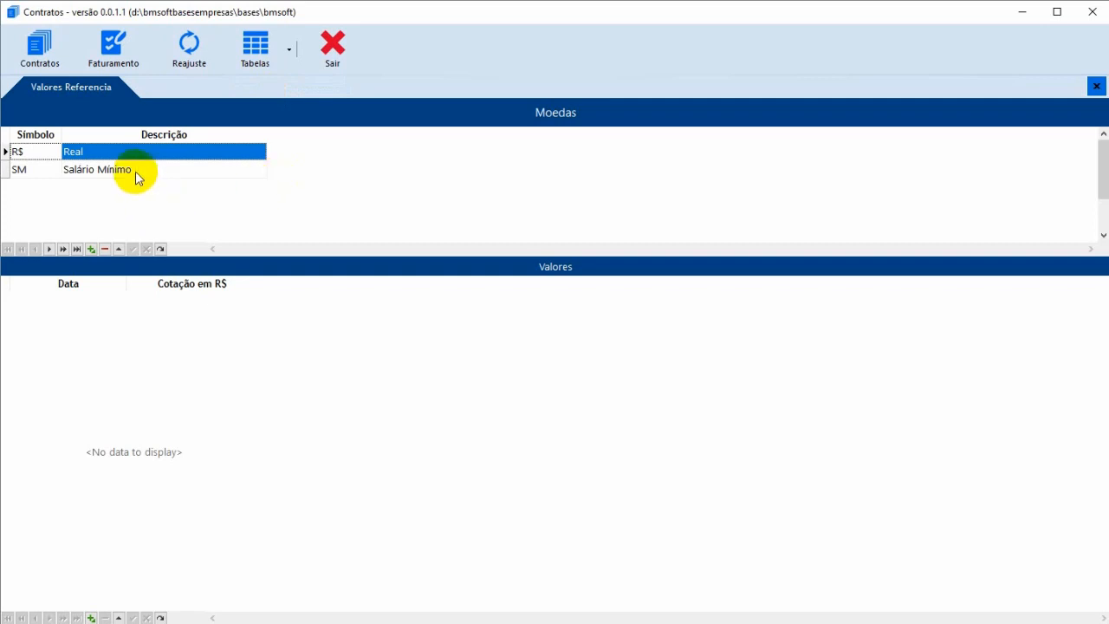
Step: Examine the Real and Salário Mínimo currencies and the dated values recorded for Salário Mínimo
{"action": "left_click", "coordinate": [81, 168]}
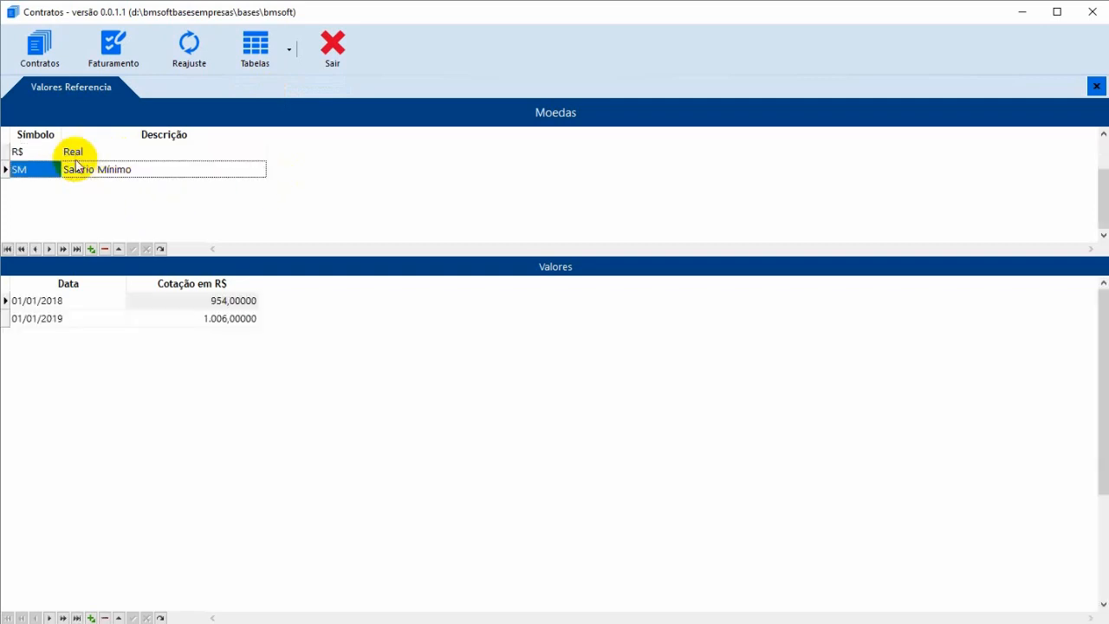
{"action": "left_click", "coordinate": [73, 152]}
{"action": "left_click", "coordinate": [35, 150]}
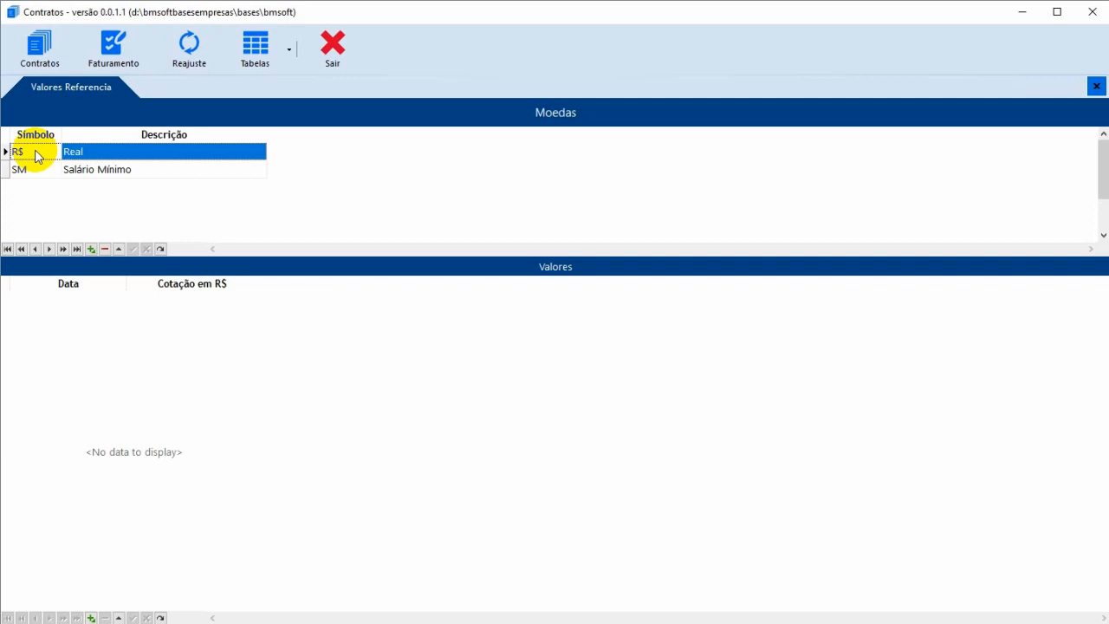
{"action": "key", "text": "Tab"}
{"action": "left_click", "coordinate": [62, 169]}
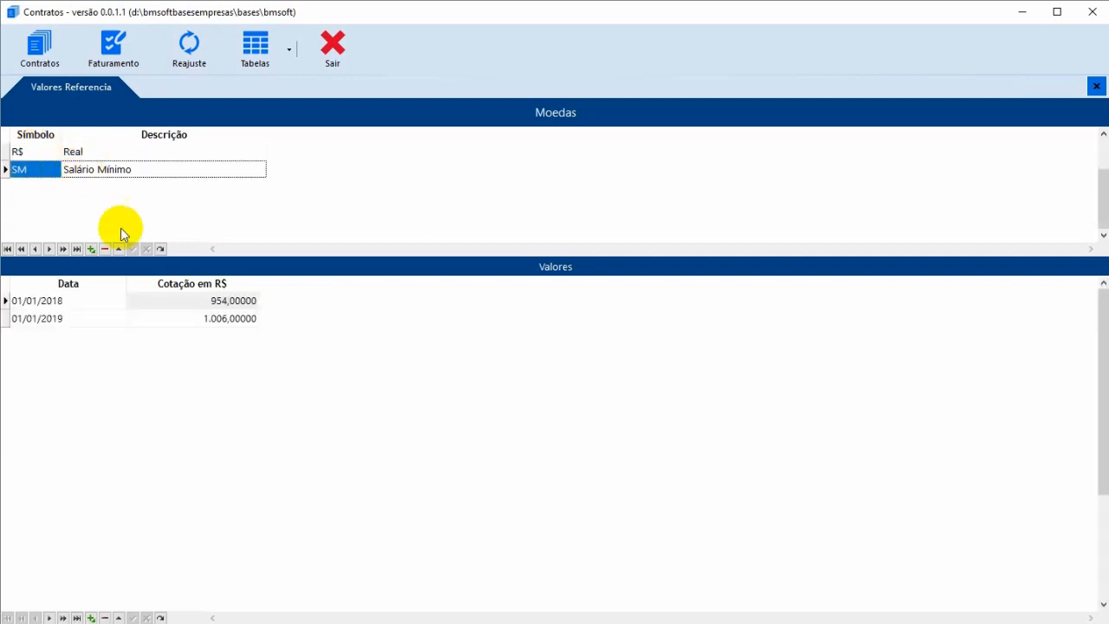
{"action": "left_click", "coordinate": [88, 303]}
{"action": "left_click", "coordinate": [90, 319]}
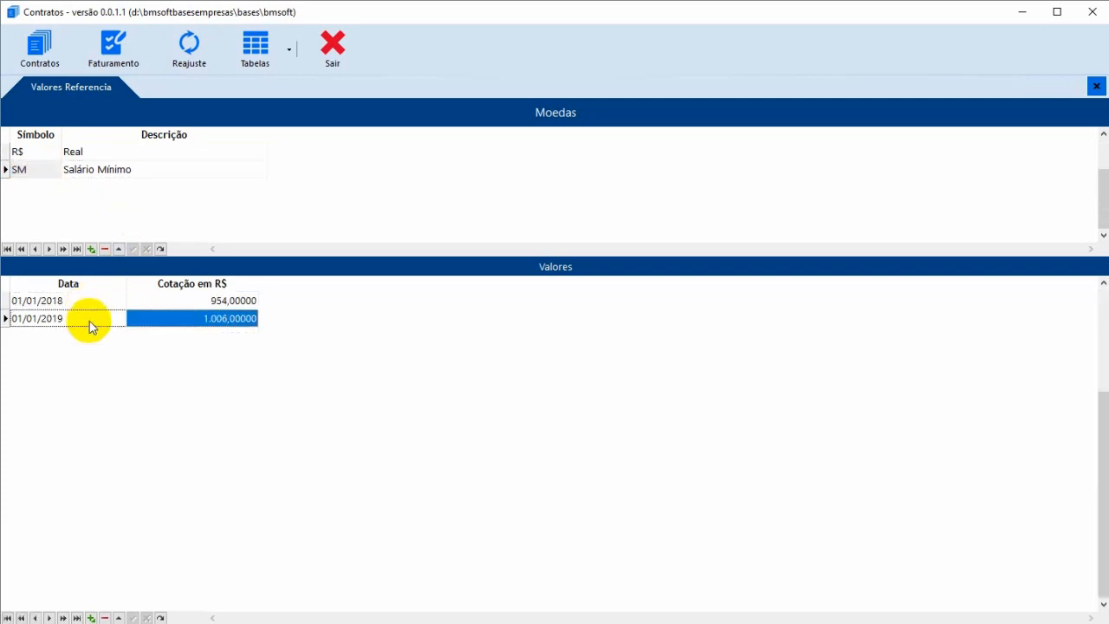
{"action": "left_click", "coordinate": [90, 305]}
{"action": "left_click", "coordinate": [96, 323]}
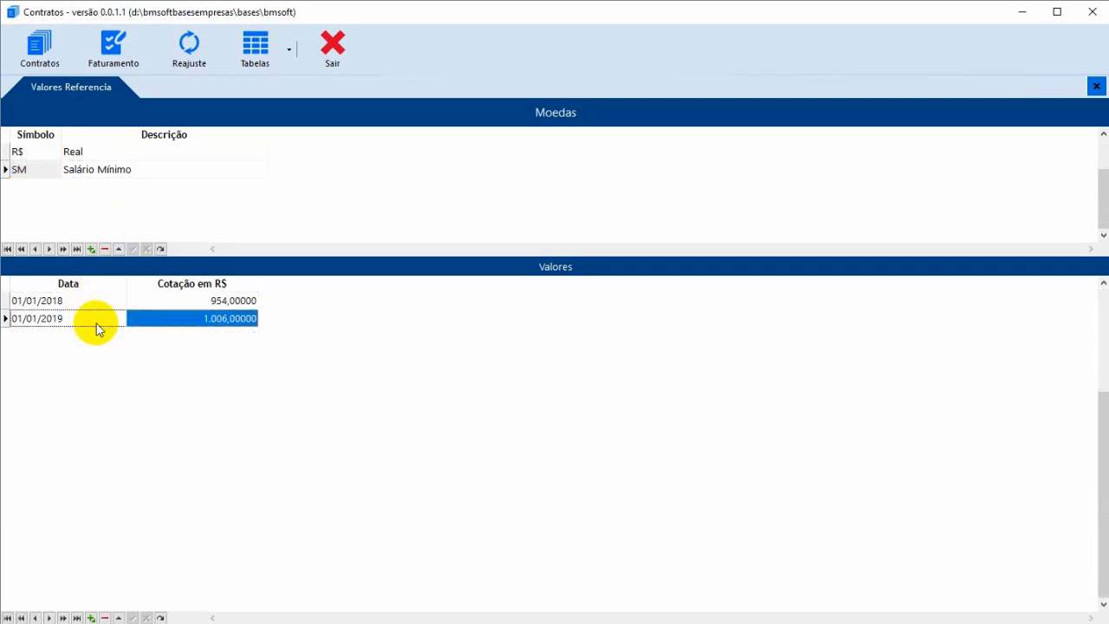
Step: Add a currency with the symbol US$ and the description Dolar, and save the record
{"action": "left_click", "coordinate": [92, 250]}
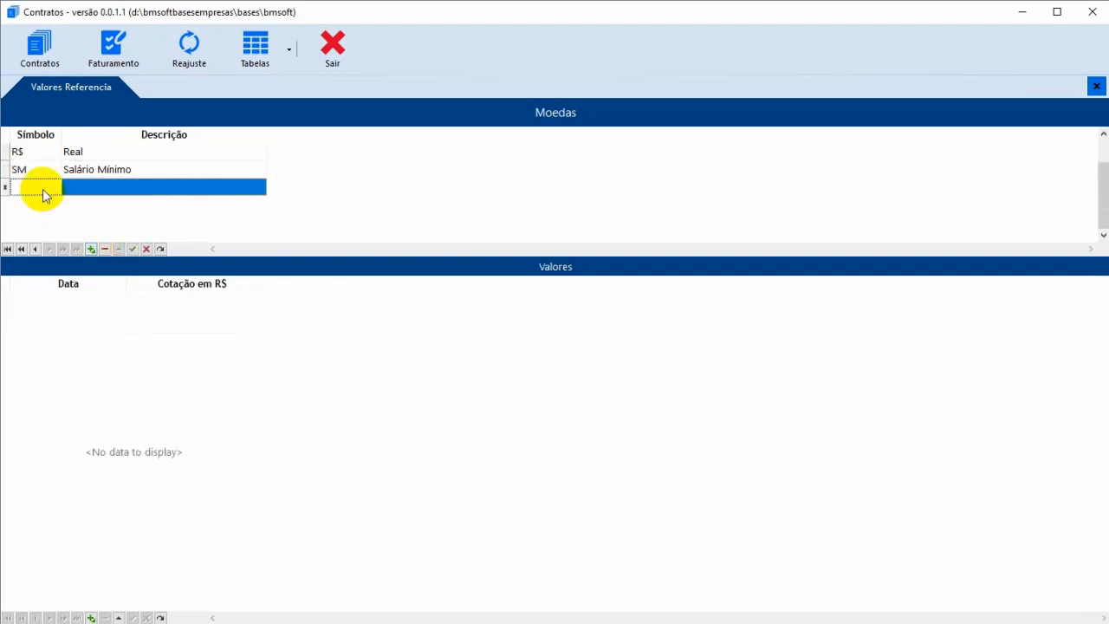
{"action": "type", "text": "US$"}
{"action": "key", "text": "Tab"}
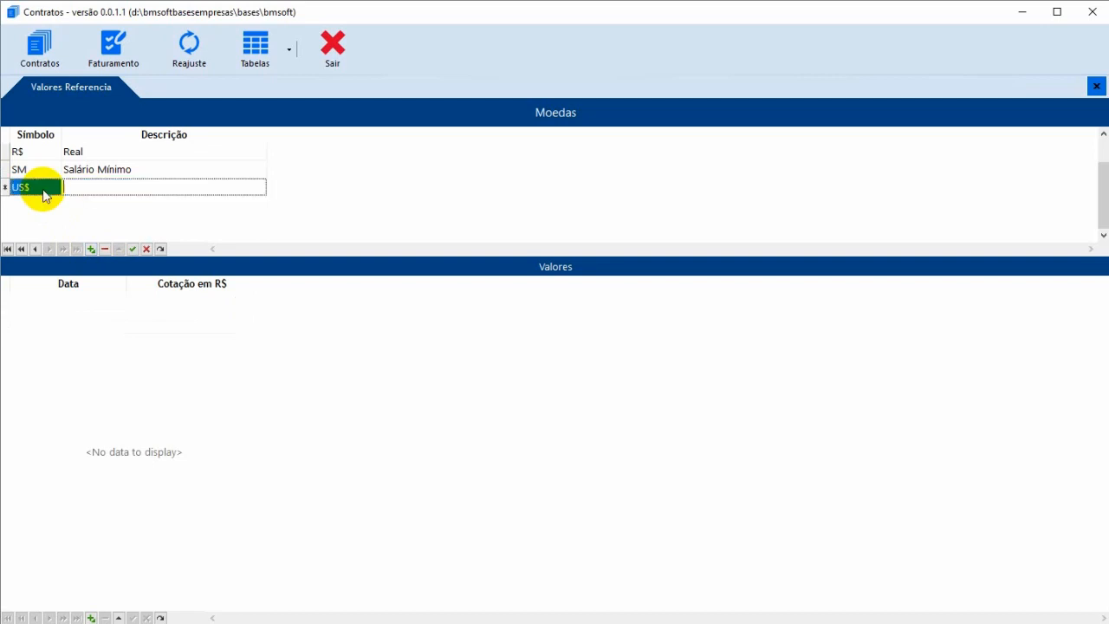
{"action": "type", "text": "Dolar"}
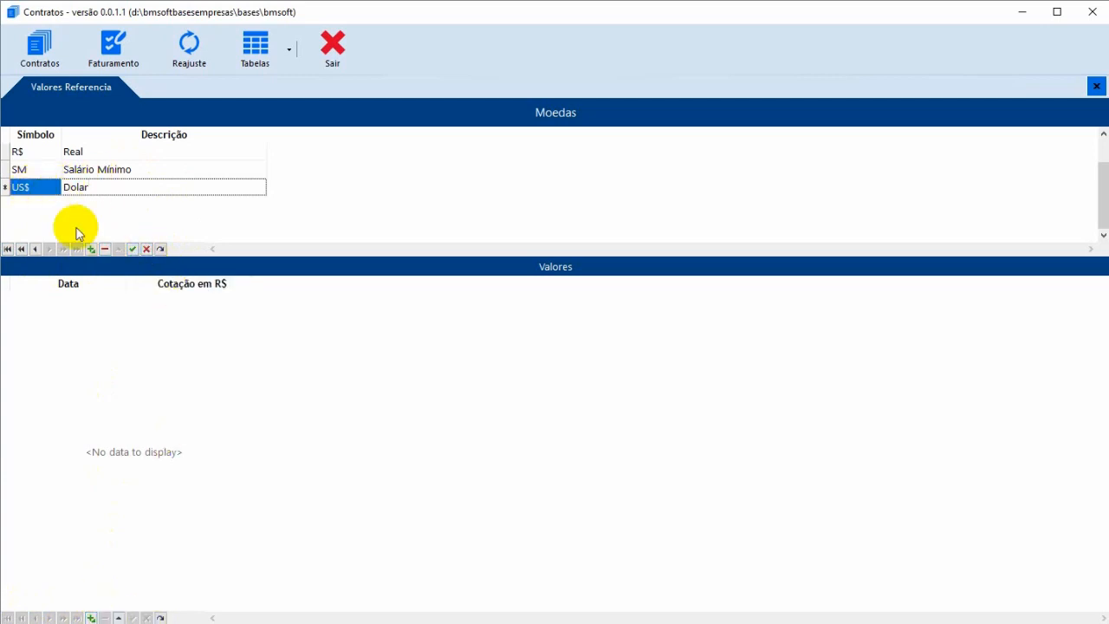
{"action": "left_click", "coordinate": [133, 250]}
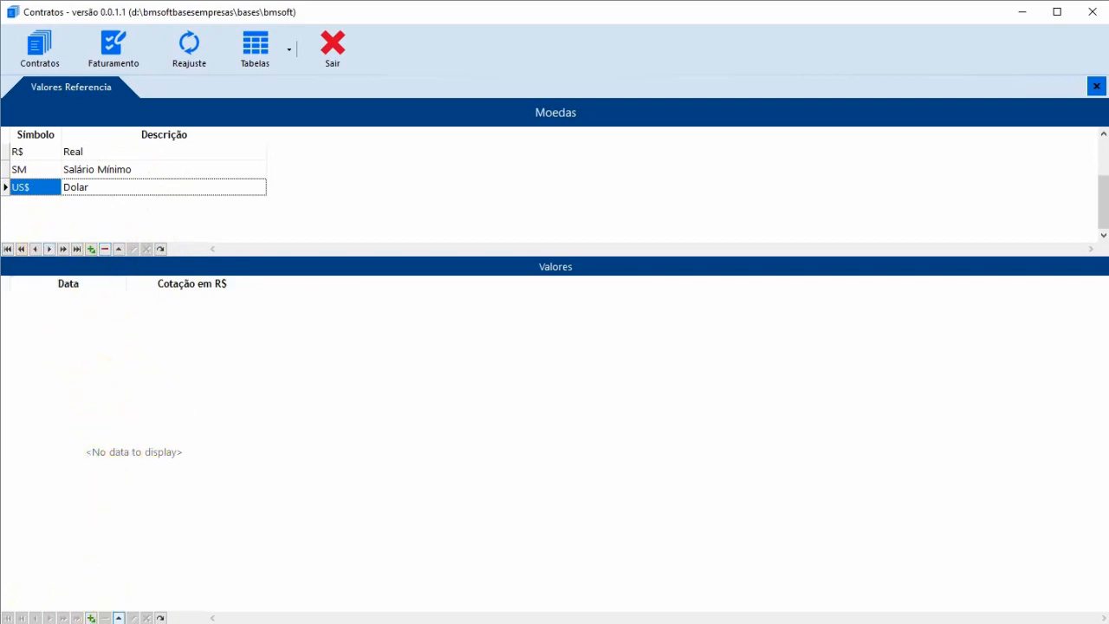
Step: Add a Dolar value dated 10/09/2018 with a quotation of 3,85 in R$
{"action": "left_click", "coordinate": [91, 618]}
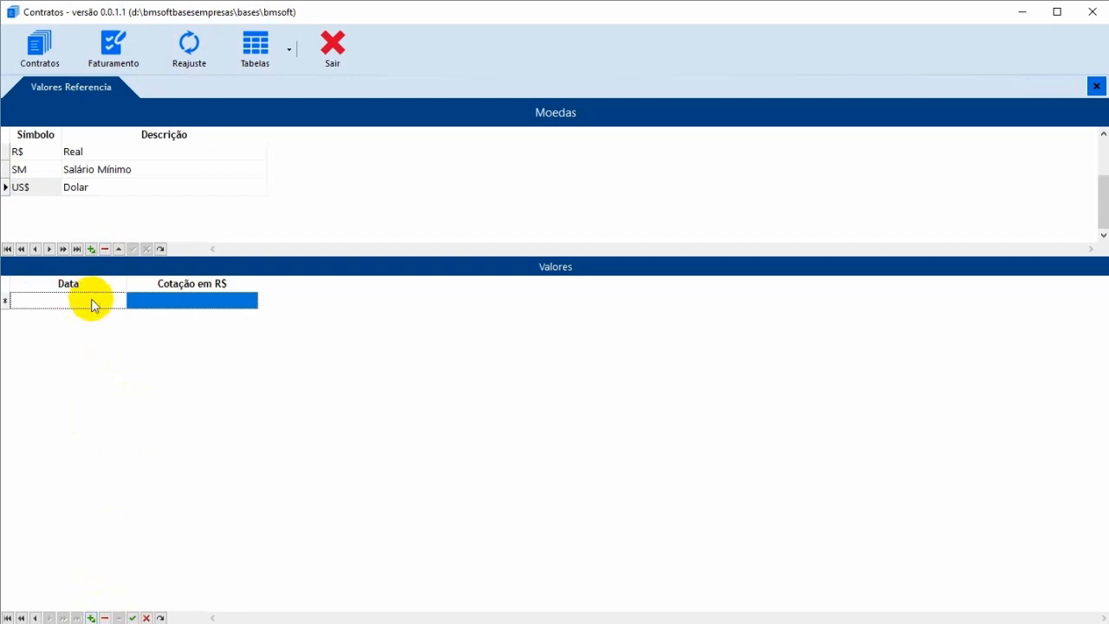
{"action": "left_click", "coordinate": [94, 303]}
{"action": "left_click", "coordinate": [119, 299]}
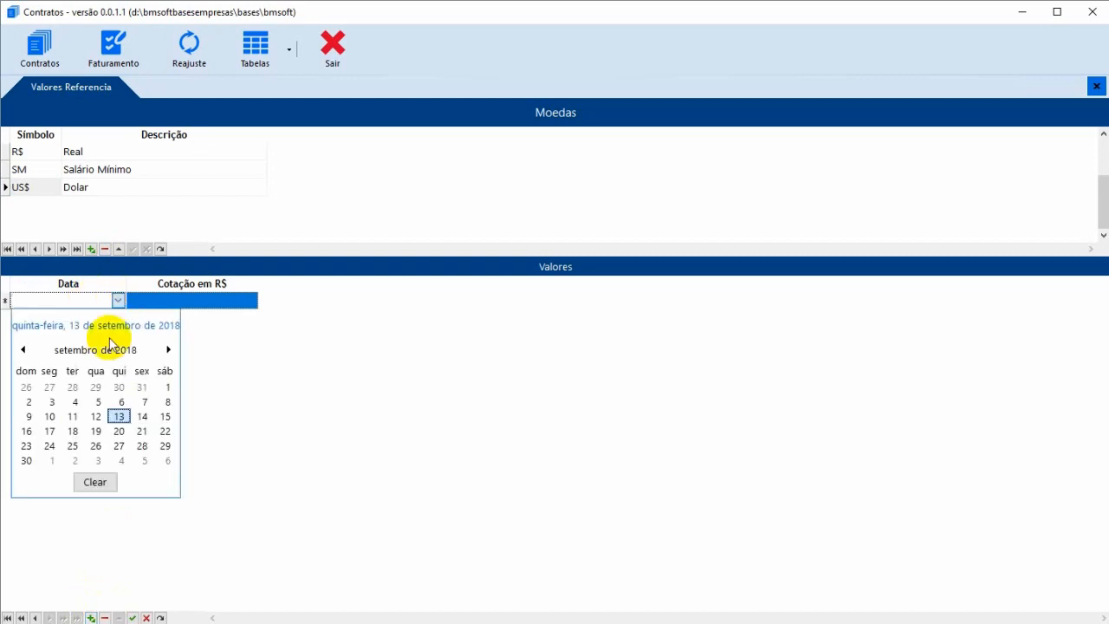
{"action": "left_click", "coordinate": [49, 416]}
{"action": "left_click", "coordinate": [178, 303]}
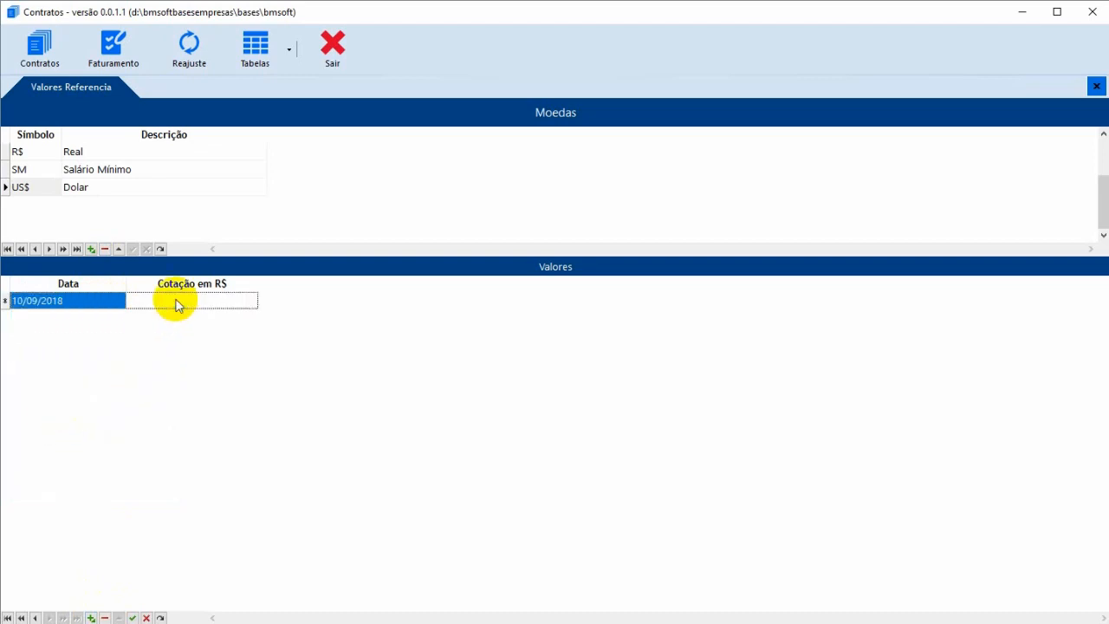
{"action": "left_click", "coordinate": [177, 300]}
{"action": "type", "text": "4"}
{"action": "key", "text": "BackSpace"}
{"action": "type", "text": "3,85"}
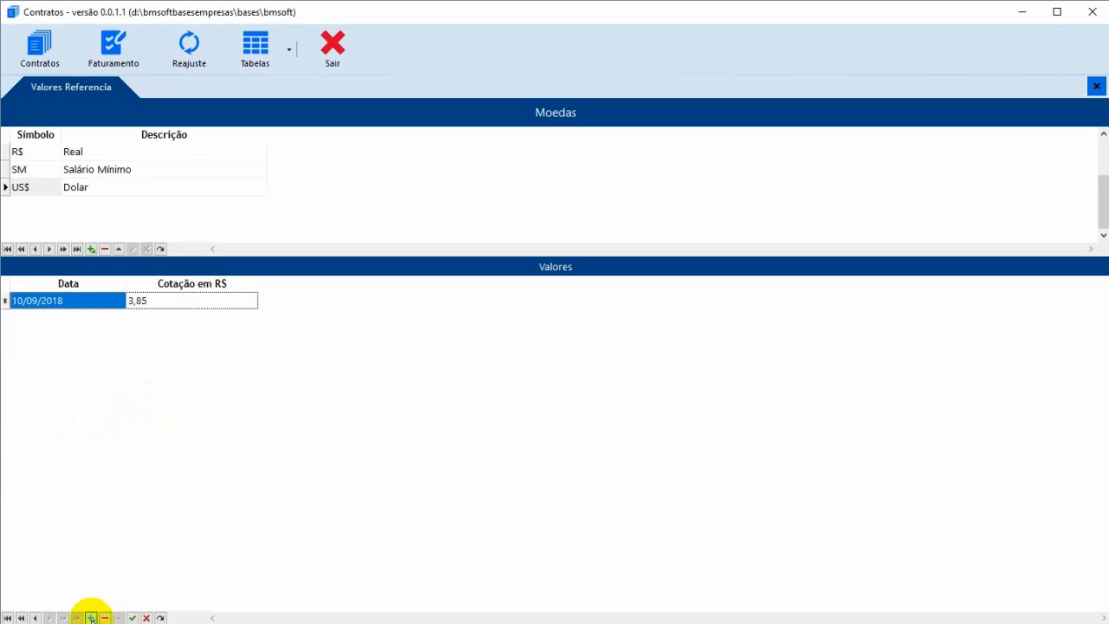
Step: Add a second Dolar value dated 11/09/2018 with a quotation of 3,79 in R$
{"action": "left_click", "coordinate": [90, 616]}
{"action": "left_click", "coordinate": [118, 318]}
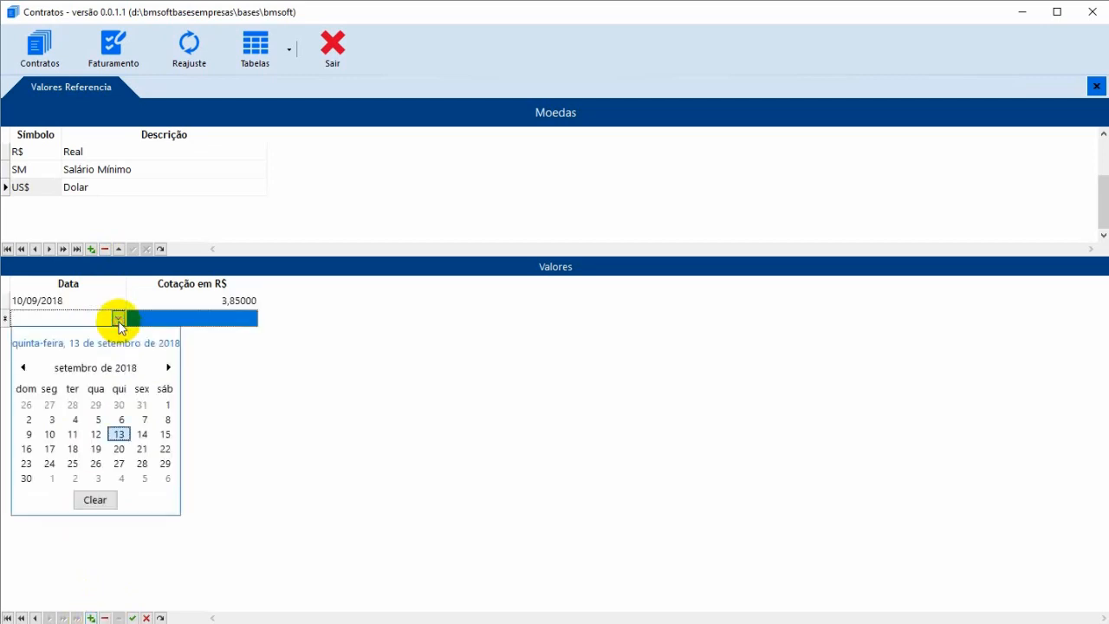
{"action": "left_click", "coordinate": [73, 437]}
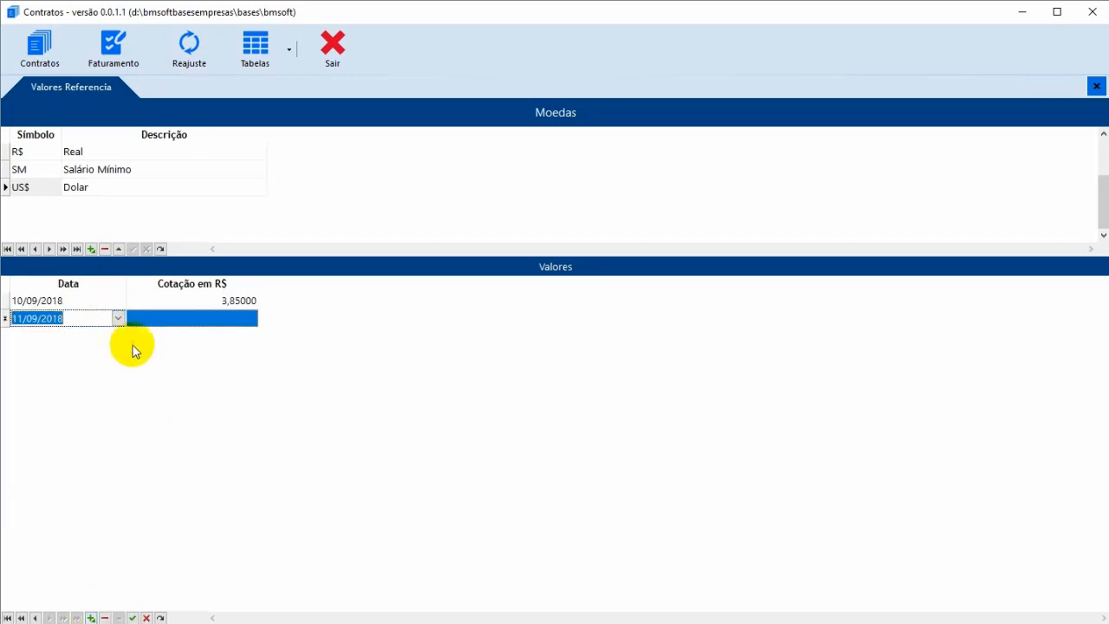
{"action": "left_click", "coordinate": [162, 324]}
{"action": "left_click", "coordinate": [166, 321]}
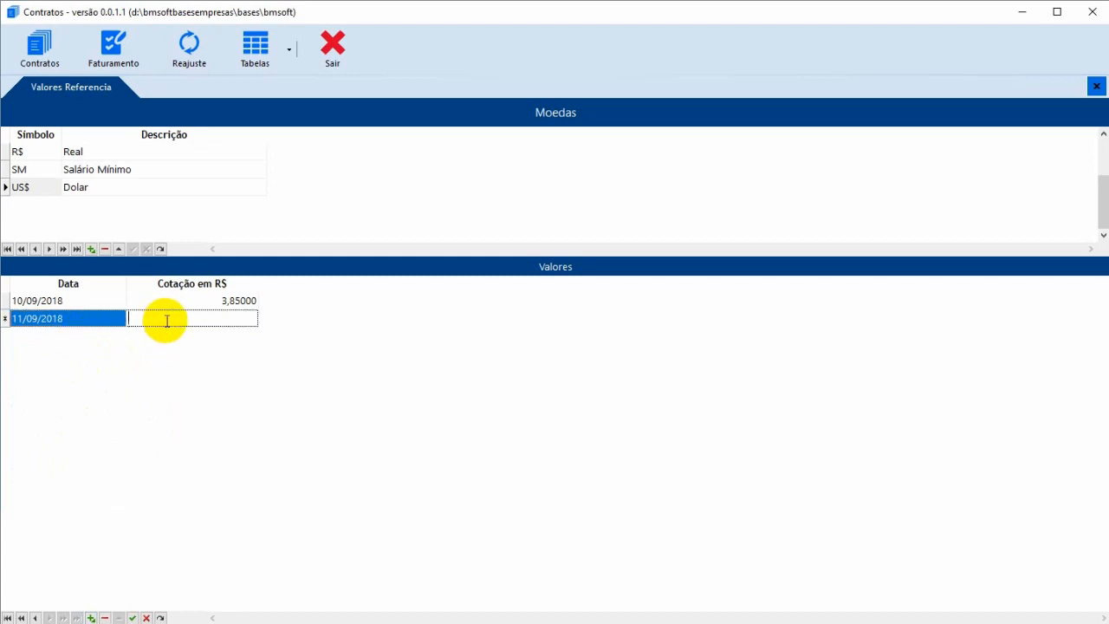
{"action": "type", "text": "3,79"}
Step: Add a third Dolar value dated 12/09/2018 with a quotation of 3,95 in R$
{"action": "left_click", "coordinate": [92, 615]}
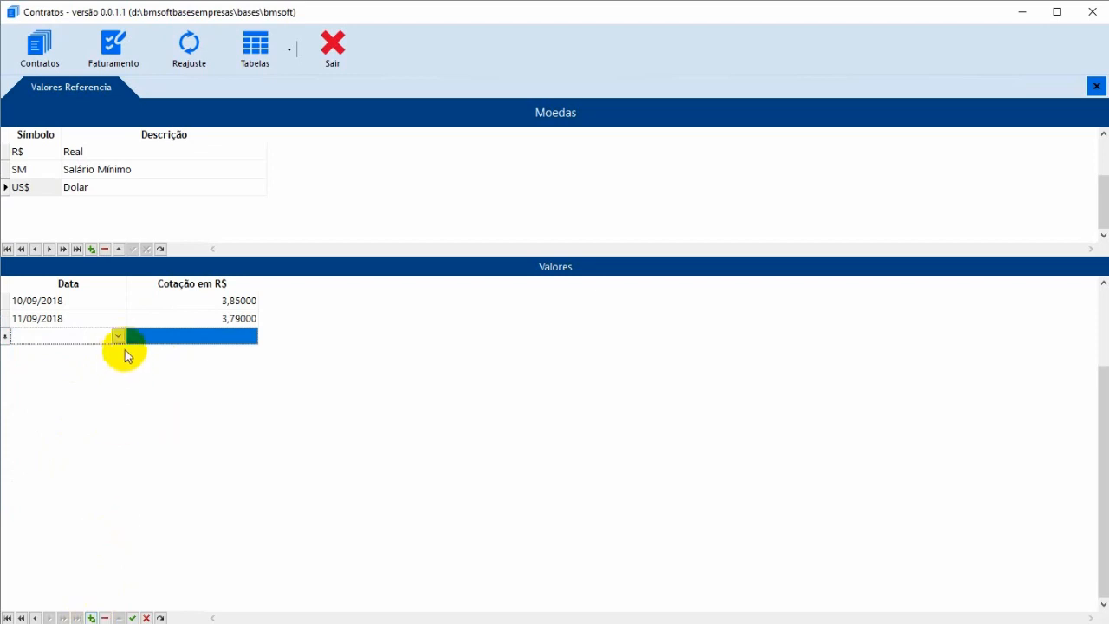
{"action": "left_click", "coordinate": [119, 336]}
{"action": "left_click", "coordinate": [96, 452]}
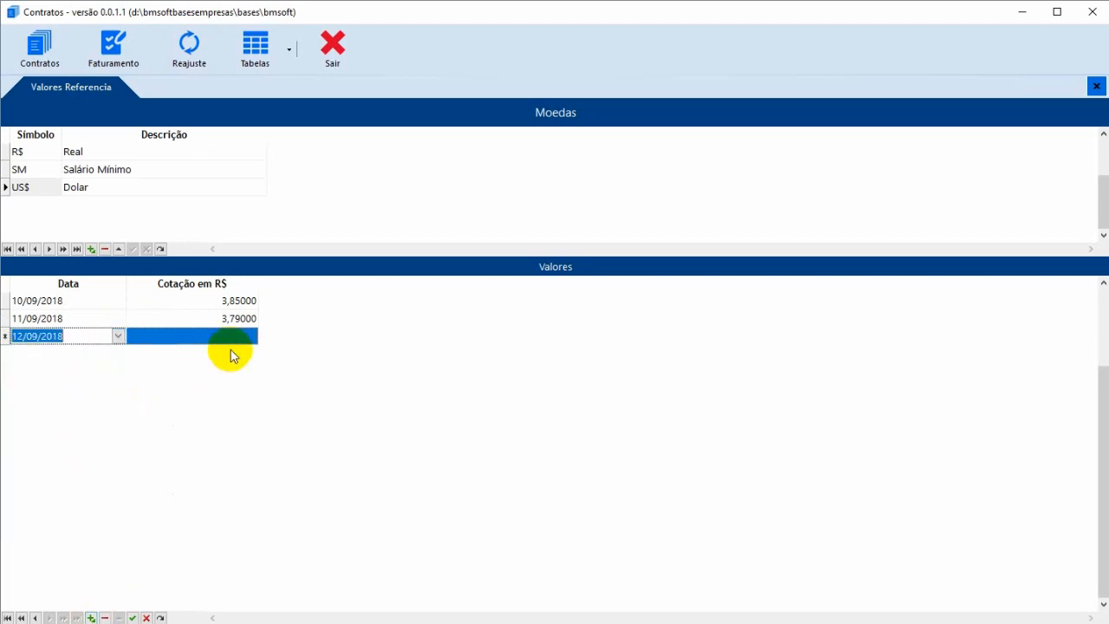
{"action": "left_click", "coordinate": [241, 342]}
{"action": "left_click", "coordinate": [240, 341]}
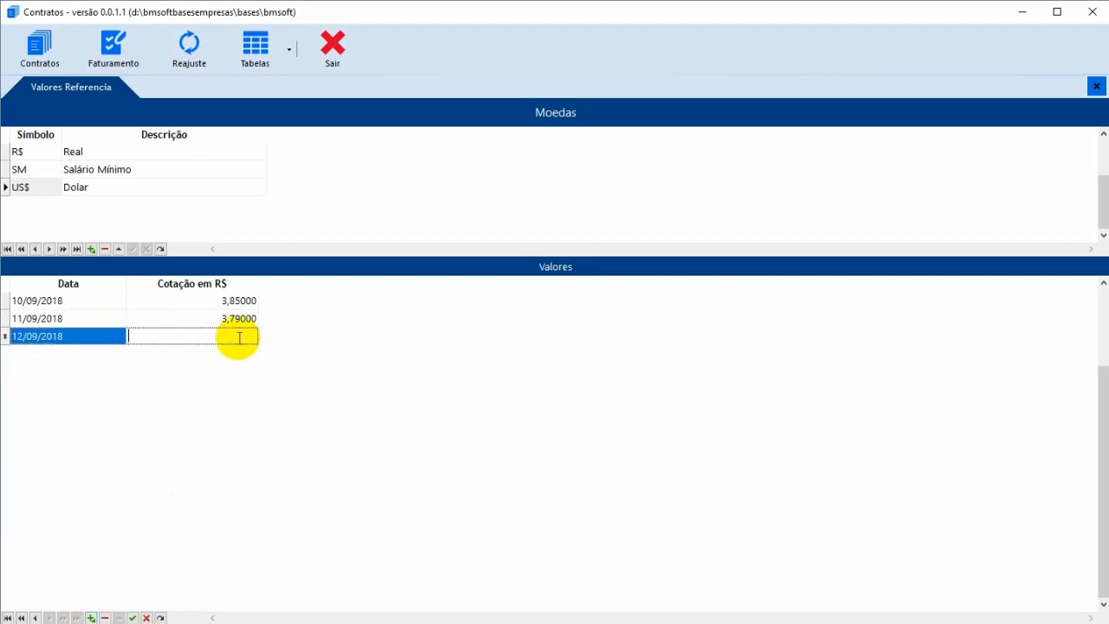
{"action": "type", "text": "3,95"}
Step: Add a fourth Dolar value dated 13/09/2018 with a quotation of 4,05 in R$, and save it
{"action": "left_click", "coordinate": [91, 618]}
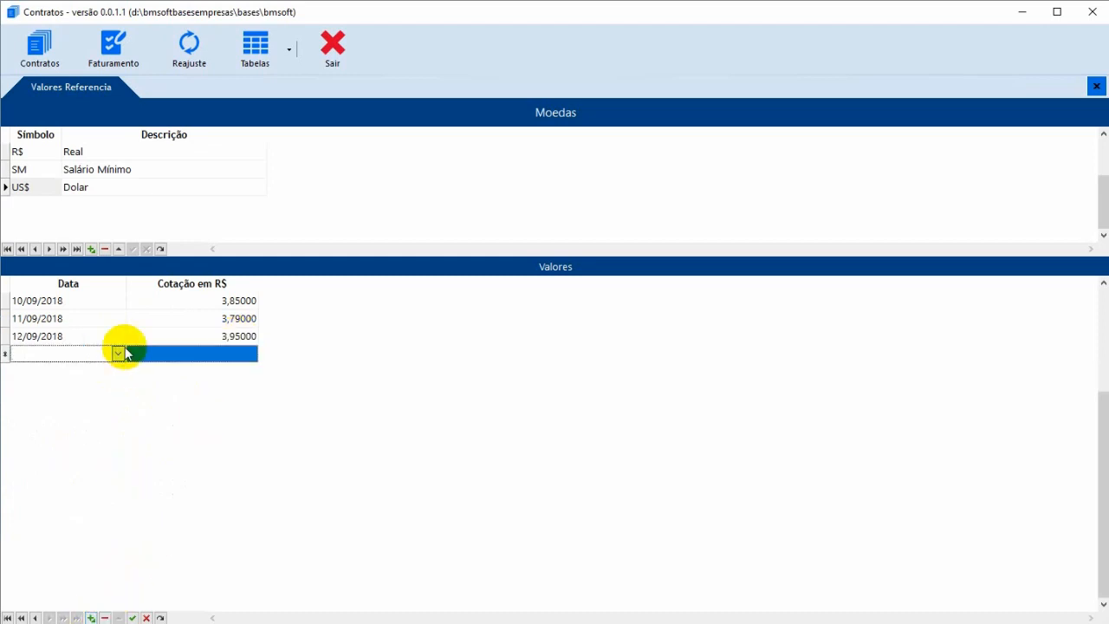
{"action": "left_click", "coordinate": [118, 354]}
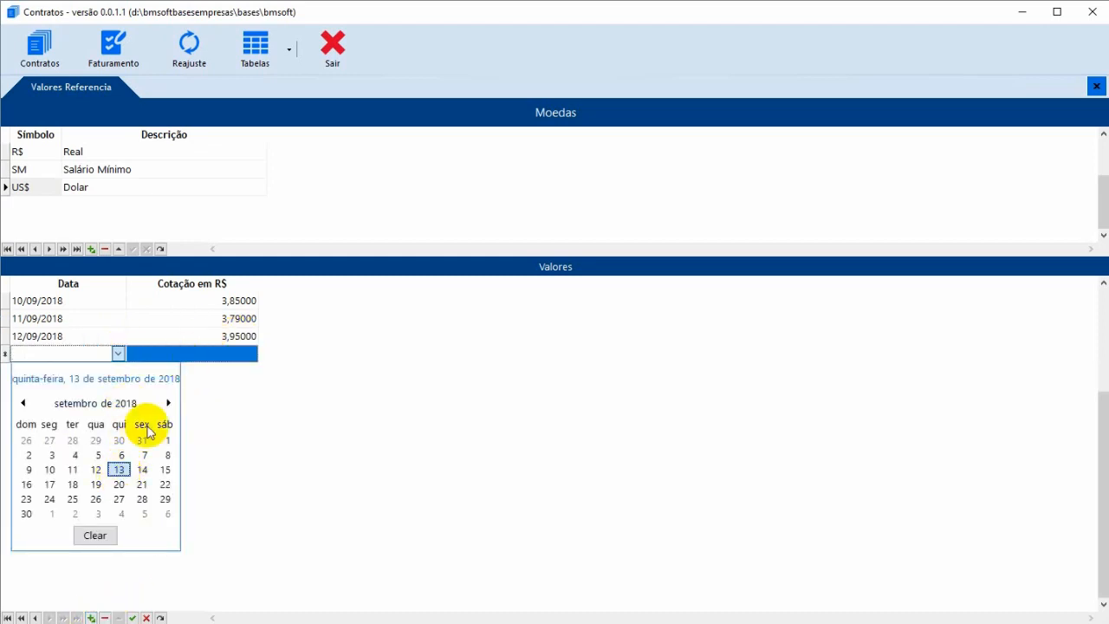
{"action": "left_click", "coordinate": [119, 470]}
{"action": "left_click", "coordinate": [205, 355]}
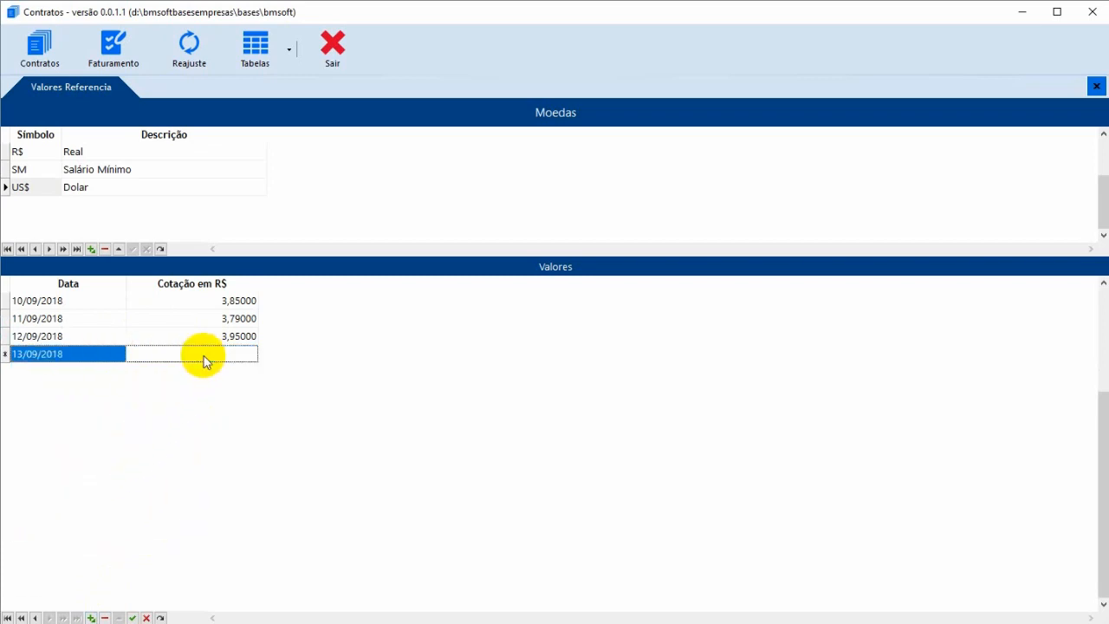
{"action": "type", "text": "4,05"}
{"action": "key", "text": "Up"}
{"action": "key", "text": "Up"}
{"action": "key", "text": "Up"}
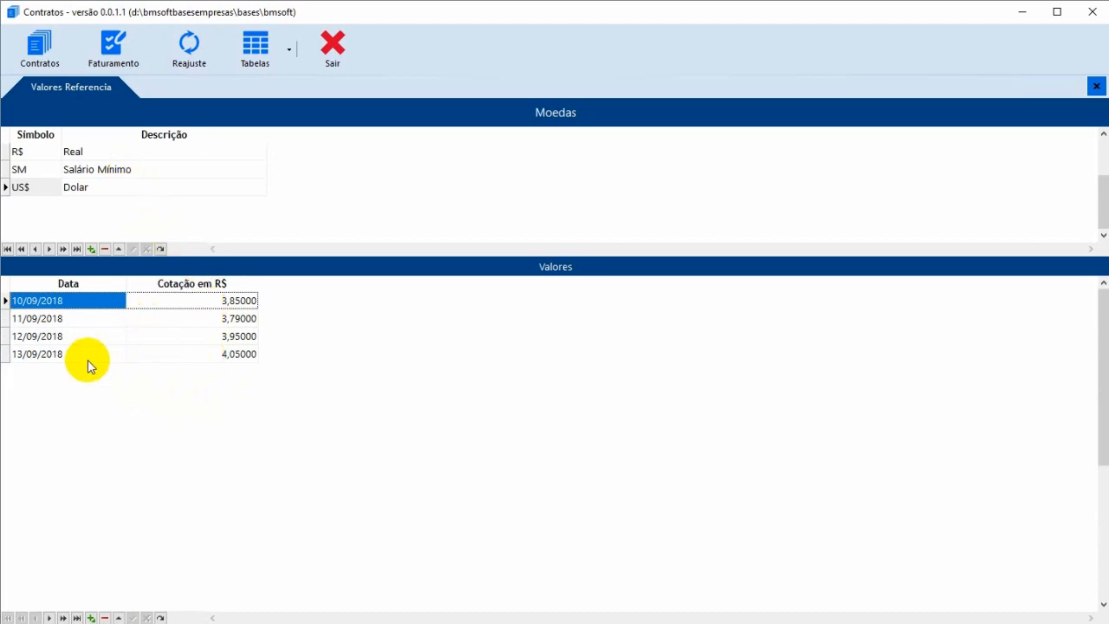
Step: Review the latest Dolar quotation and compare the values recorded for Real, Salário Mínimo and Dolar
{"action": "left_click", "coordinate": [42, 356]}
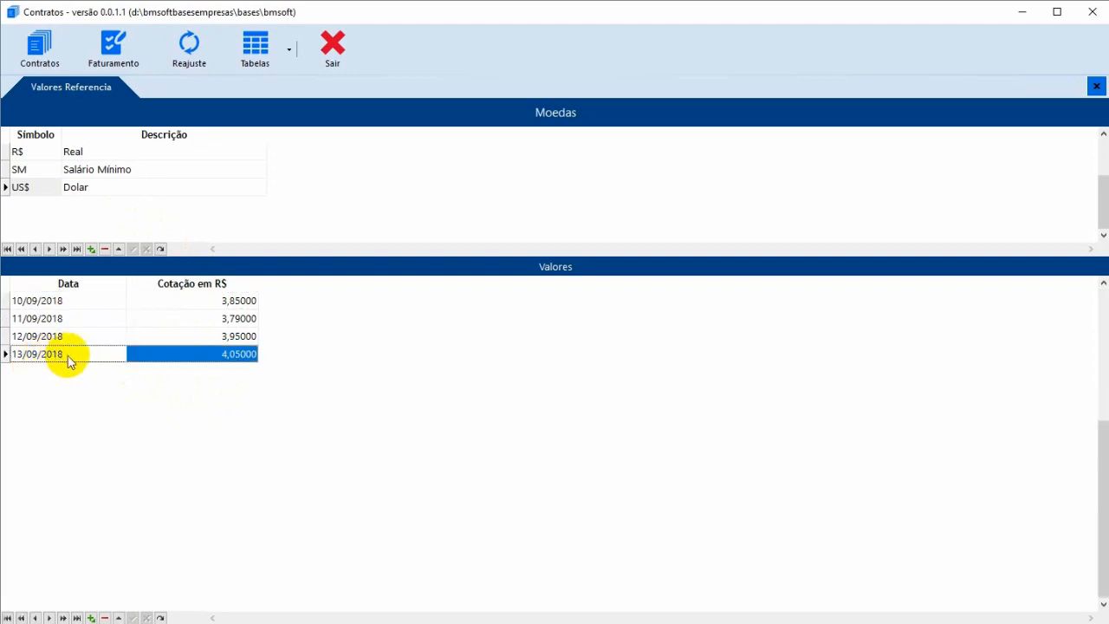
{"action": "left_click", "coordinate": [254, 360]}
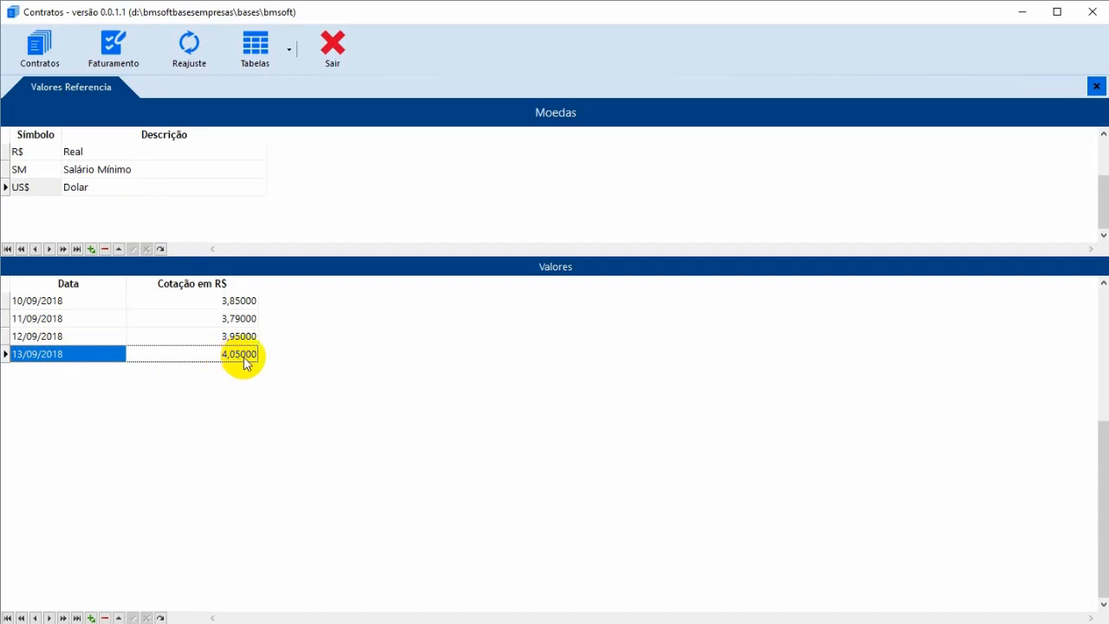
{"action": "left_click", "coordinate": [82, 170]}
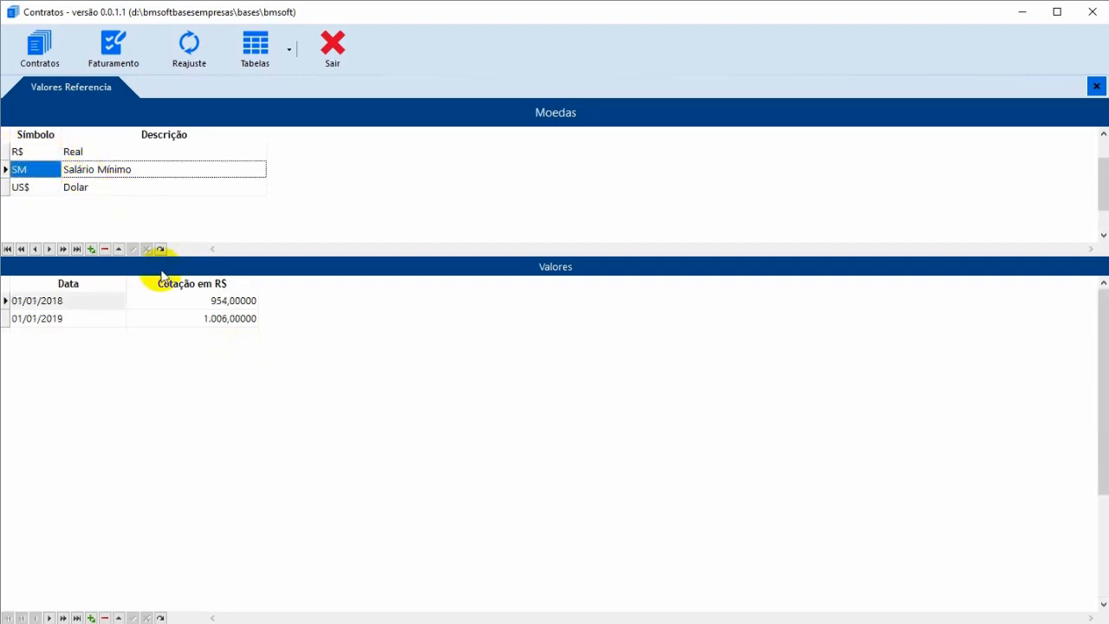
{"action": "left_click", "coordinate": [80, 153]}
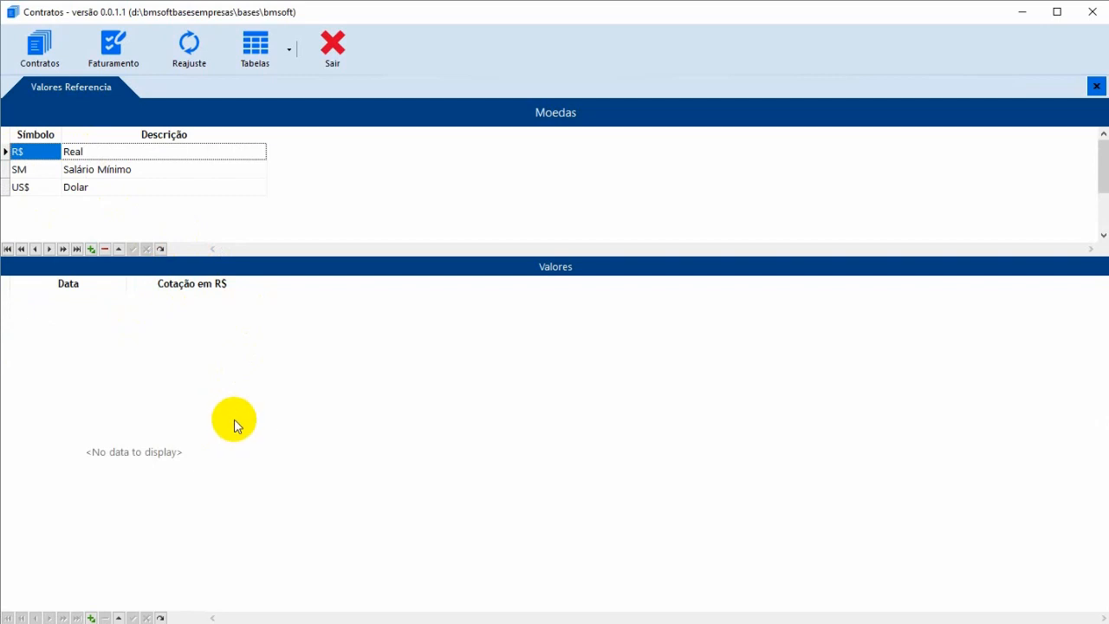
{"action": "left_click", "coordinate": [80, 183]}
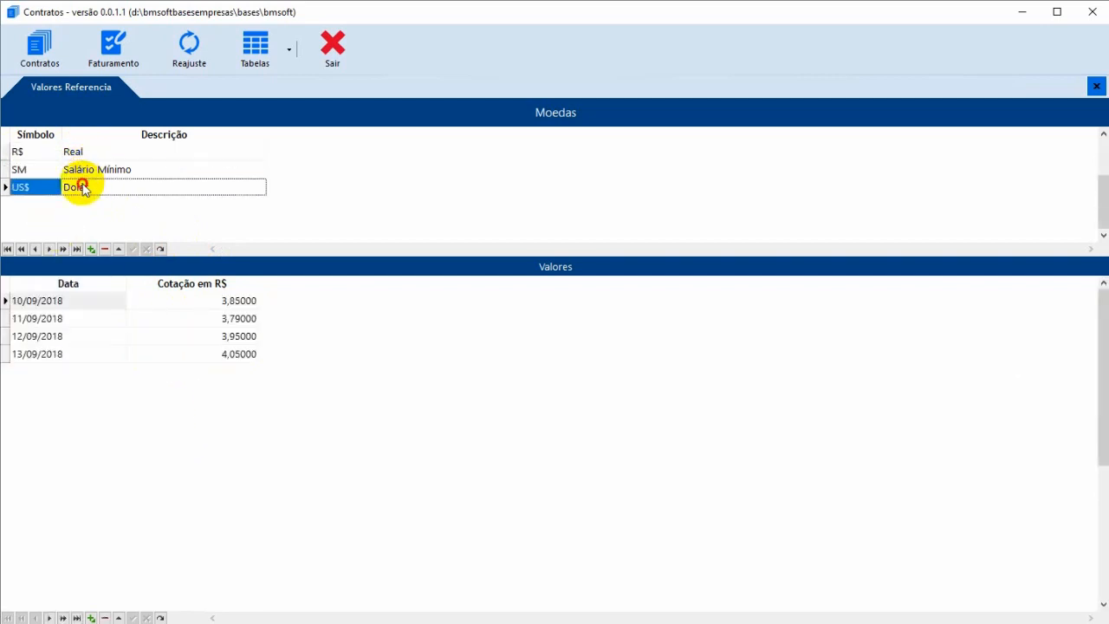
{"action": "left_click", "coordinate": [85, 172]}
{"action": "left_click", "coordinate": [90, 184]}
{"action": "left_click", "coordinate": [90, 171]}
{"action": "left_click", "coordinate": [91, 191]}
{"action": "left_click", "coordinate": [90, 173]}
{"action": "left_click", "coordinate": [91, 187]}
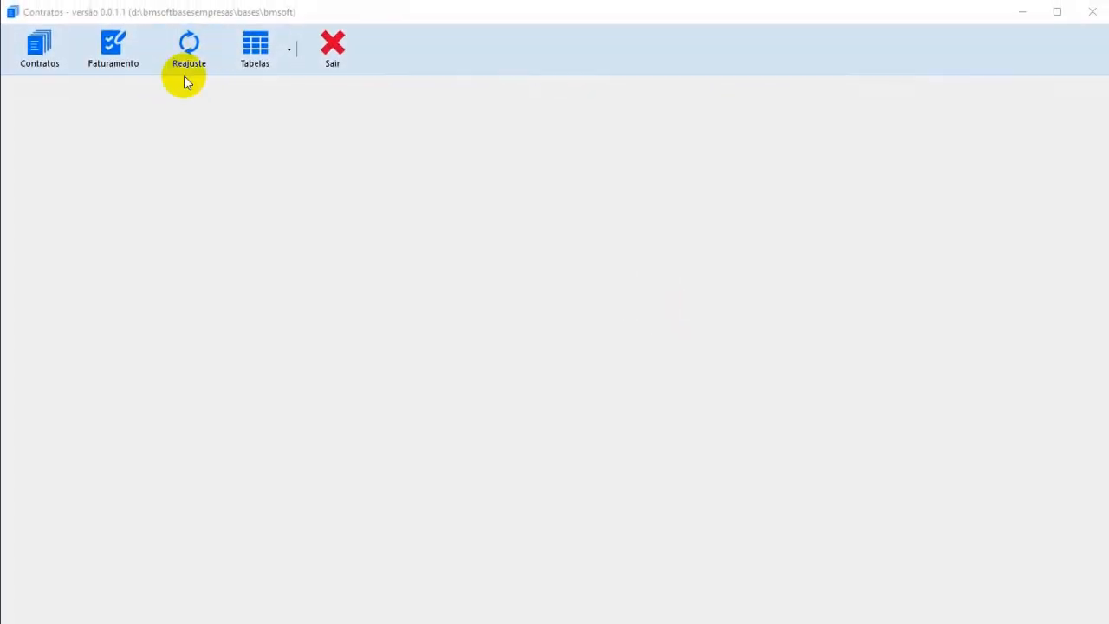
Step: Open the Tipos Reajuste table and inspect the type and description of the Anual adjustment
{"action": "left_click", "coordinate": [267, 56]}
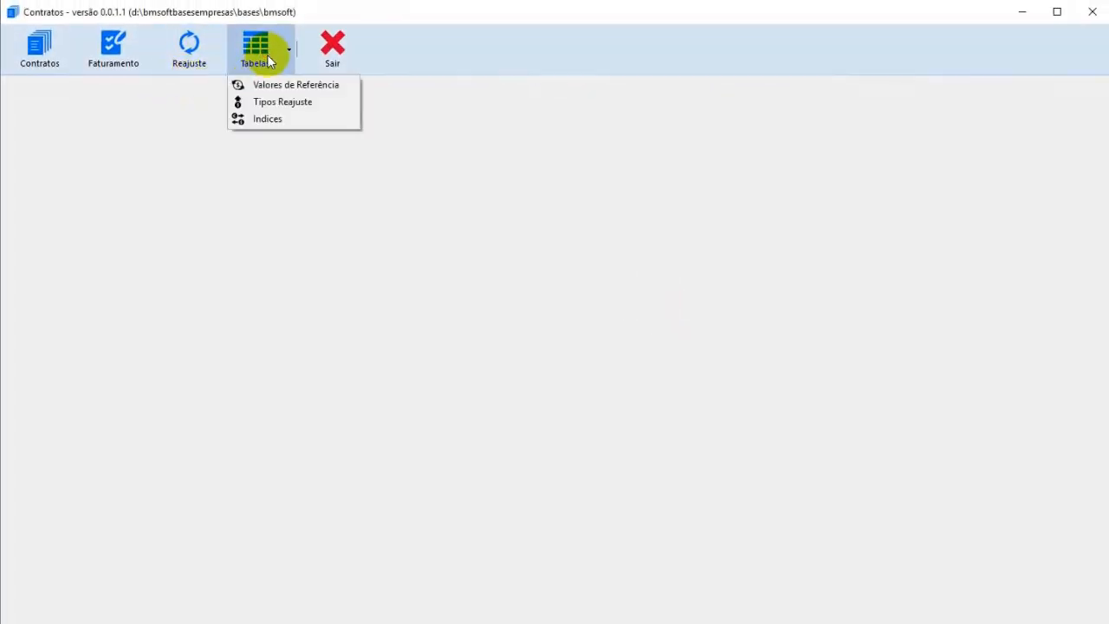
{"action": "left_click", "coordinate": [282, 103]}
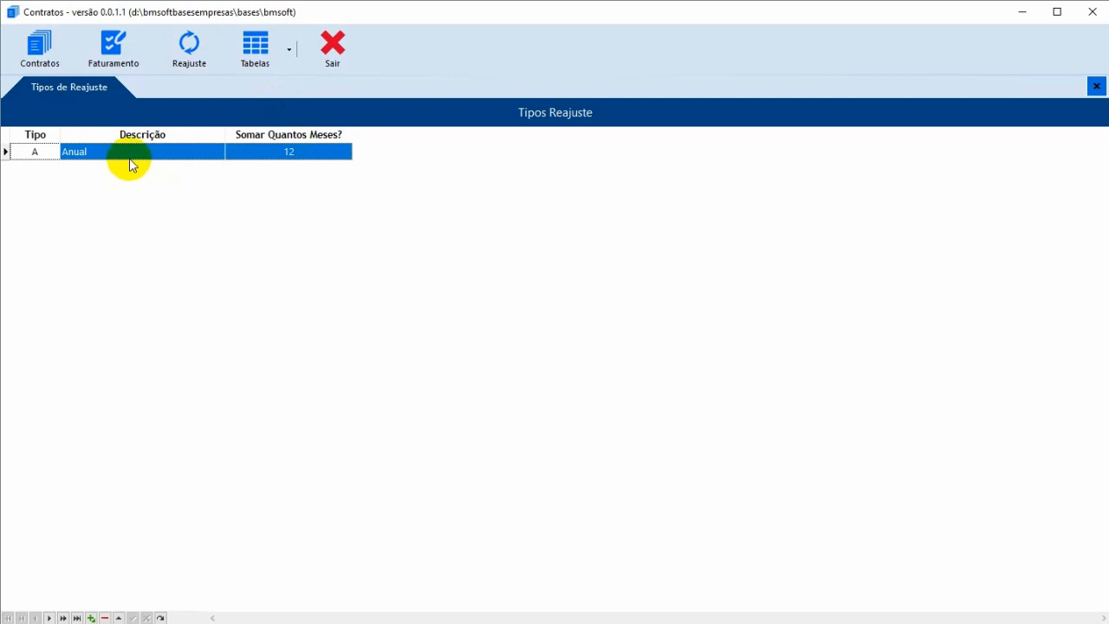
{"action": "left_click", "coordinate": [33, 152]}
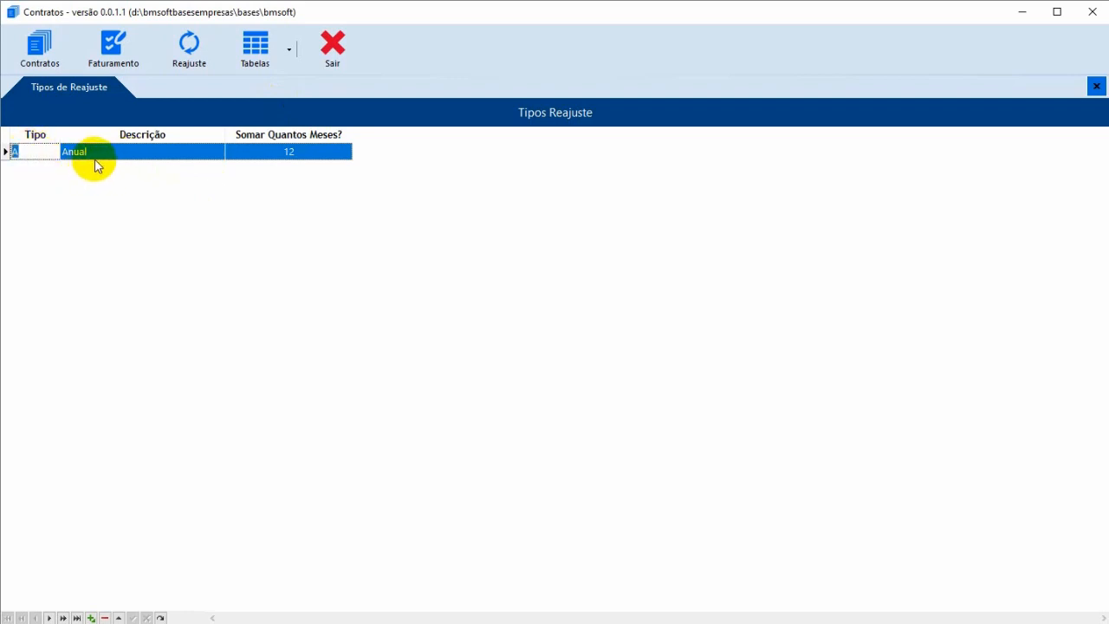
{"action": "left_click", "coordinate": [86, 159]}
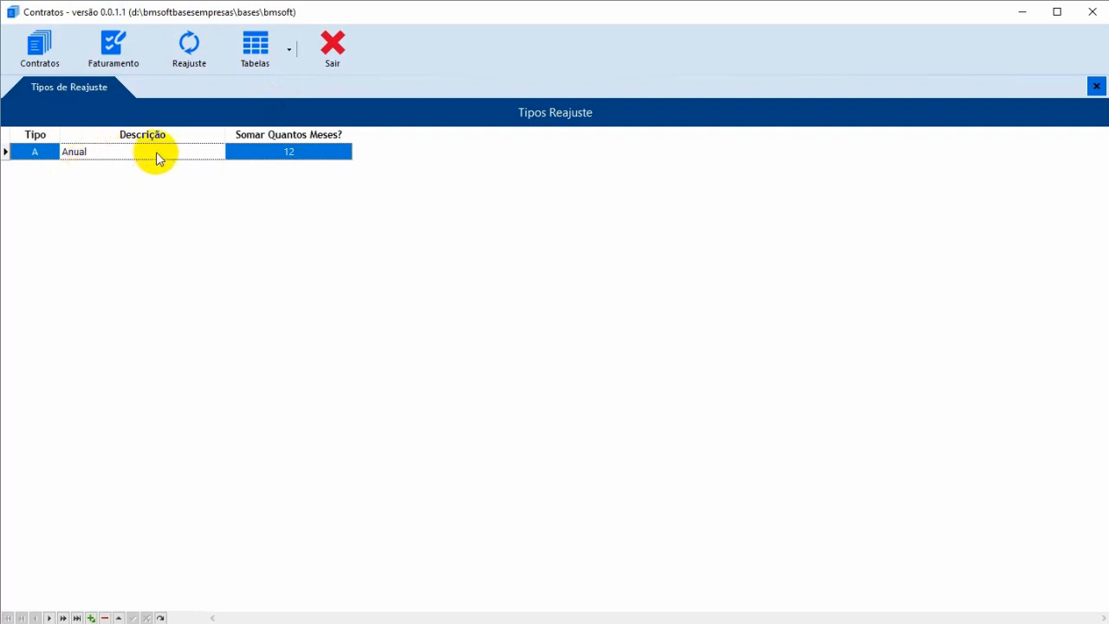
Step: Review the fields of the Anual adjustment type, including the number of months it adds
{"action": "left_click", "coordinate": [50, 157]}
{"action": "left_click", "coordinate": [106, 155]}
{"action": "left_click", "coordinate": [284, 150]}
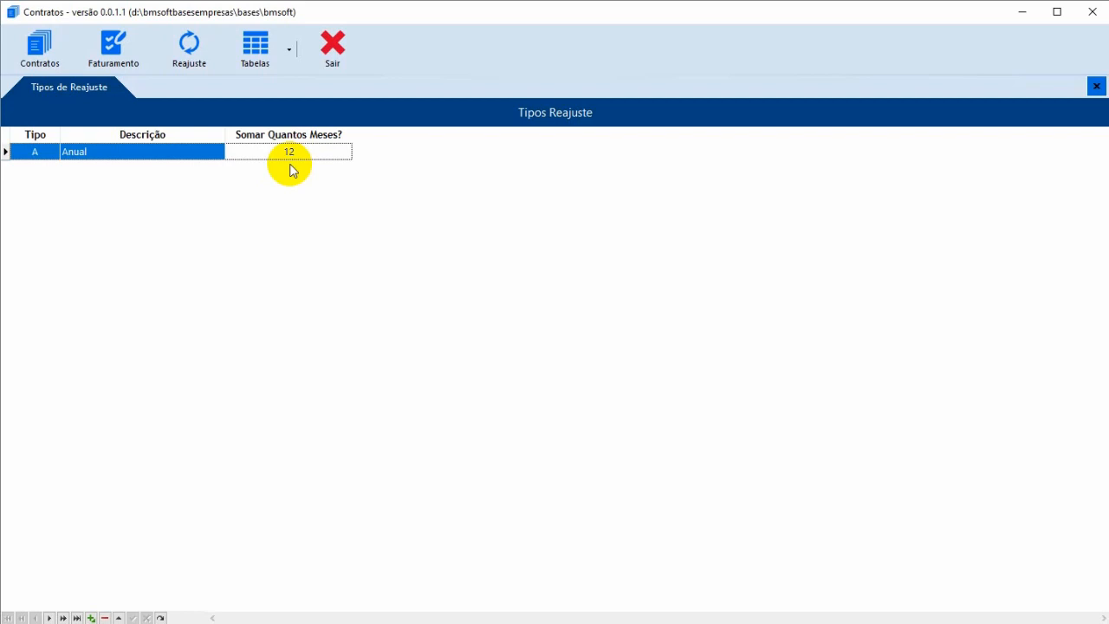
Step: Add adjustment type M with the description Mensal and 1 month to add, and save it
{"action": "key", "text": "Down"}
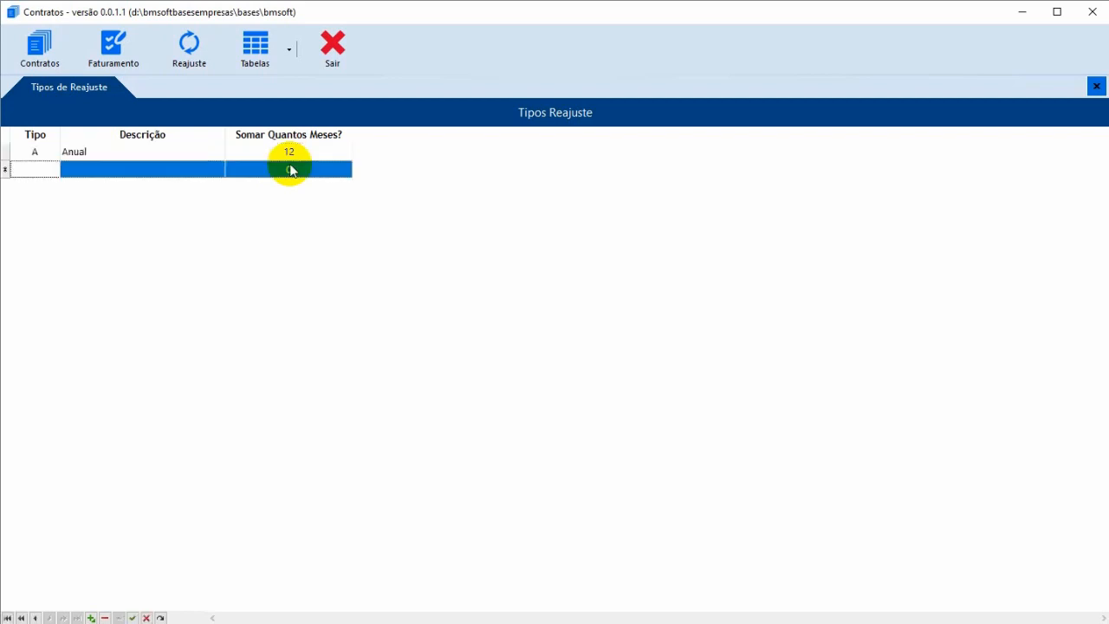
{"action": "type", "text": "M"}
{"action": "key", "text": "Up"}
{"action": "key", "text": "Down"}
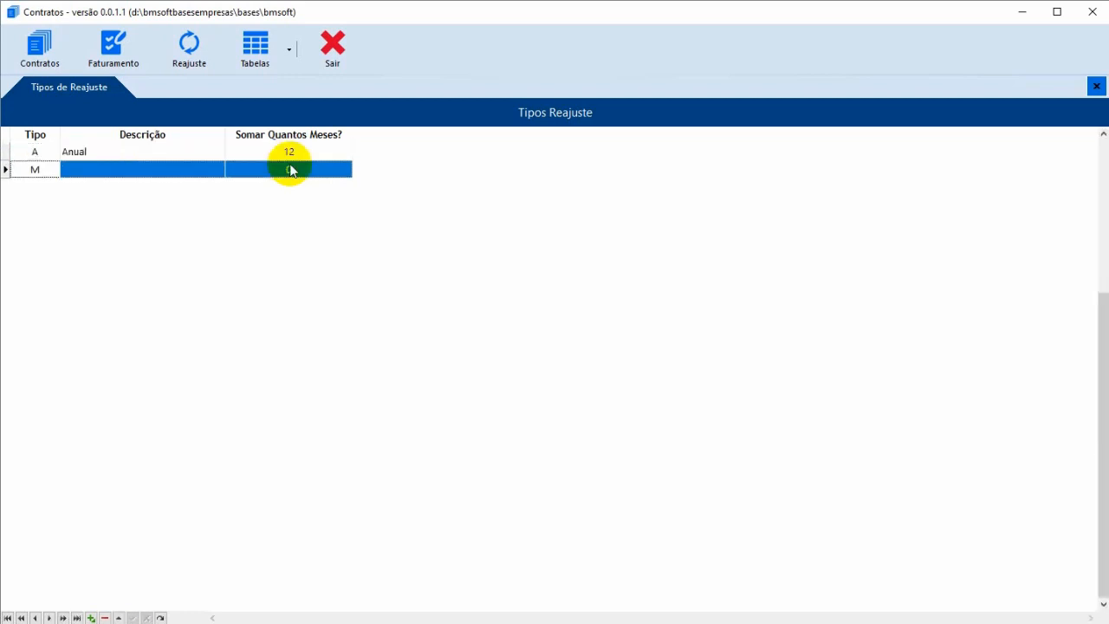
{"action": "key", "text": "Tab"}
{"action": "type", "text": "Mensal"}
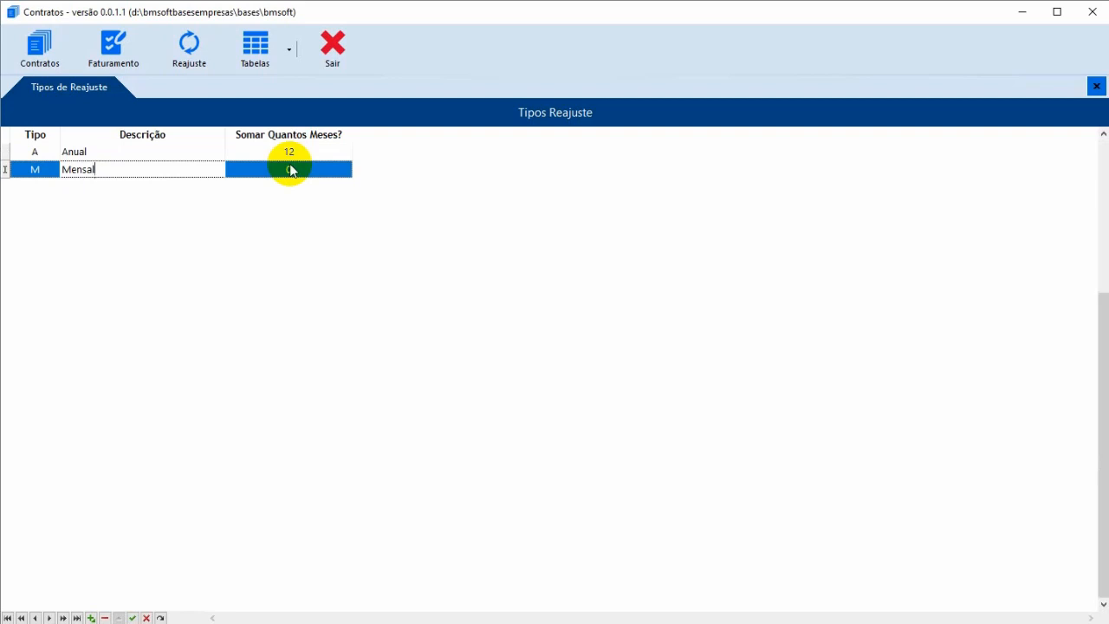
{"action": "key", "text": "Tab"}
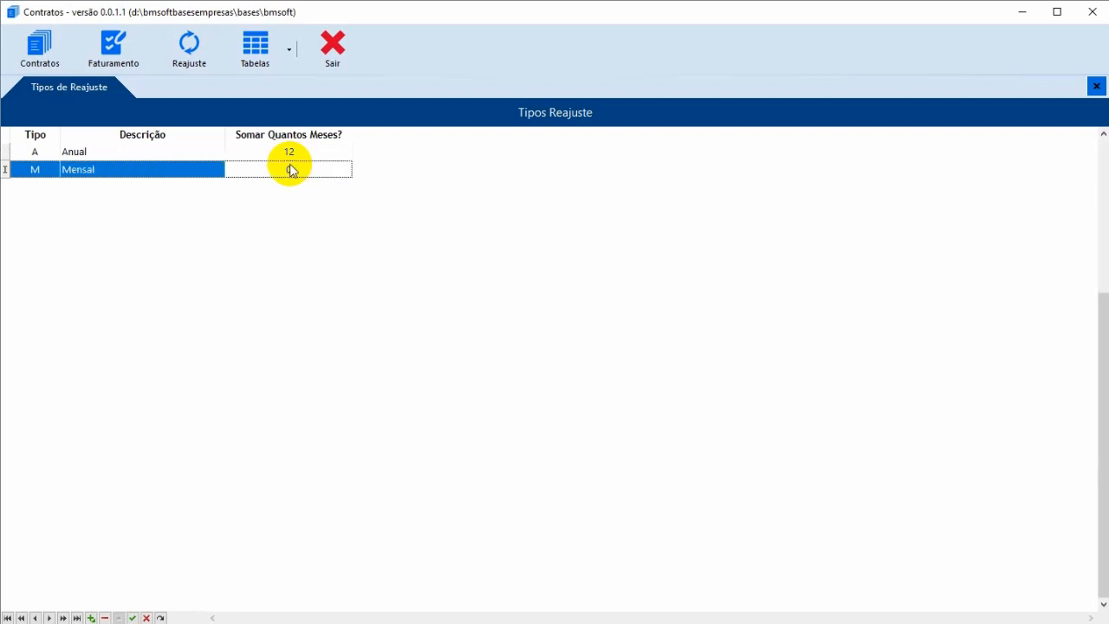
{"action": "type", "text": "1"}
{"action": "key", "text": "BackSpace"}
{"action": "type", "text": "1"}
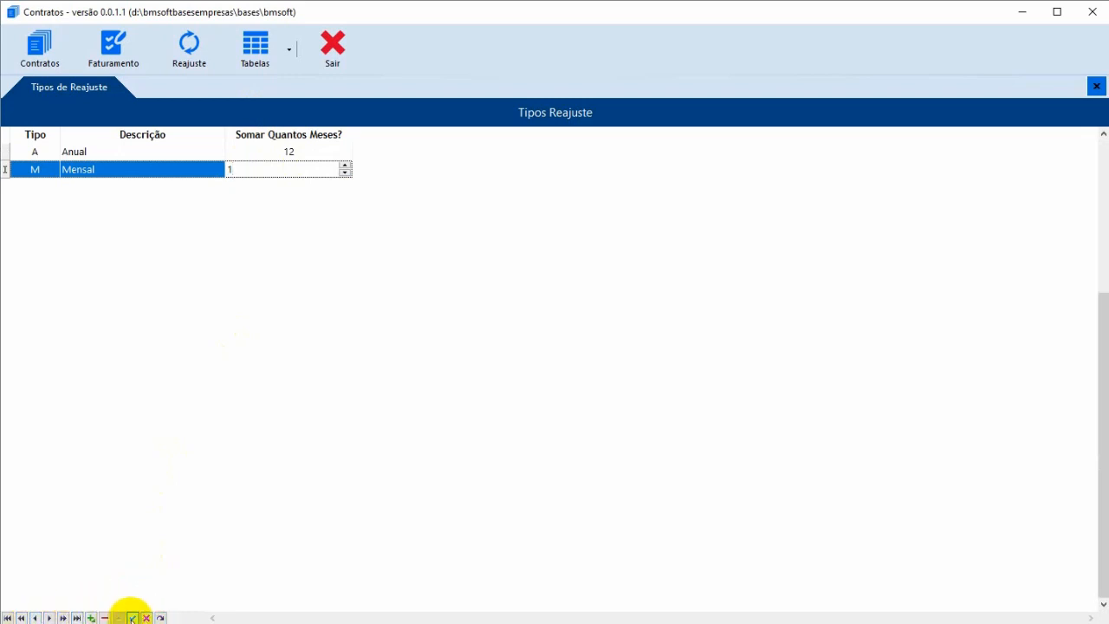
{"action": "left_click", "coordinate": [132, 617]}
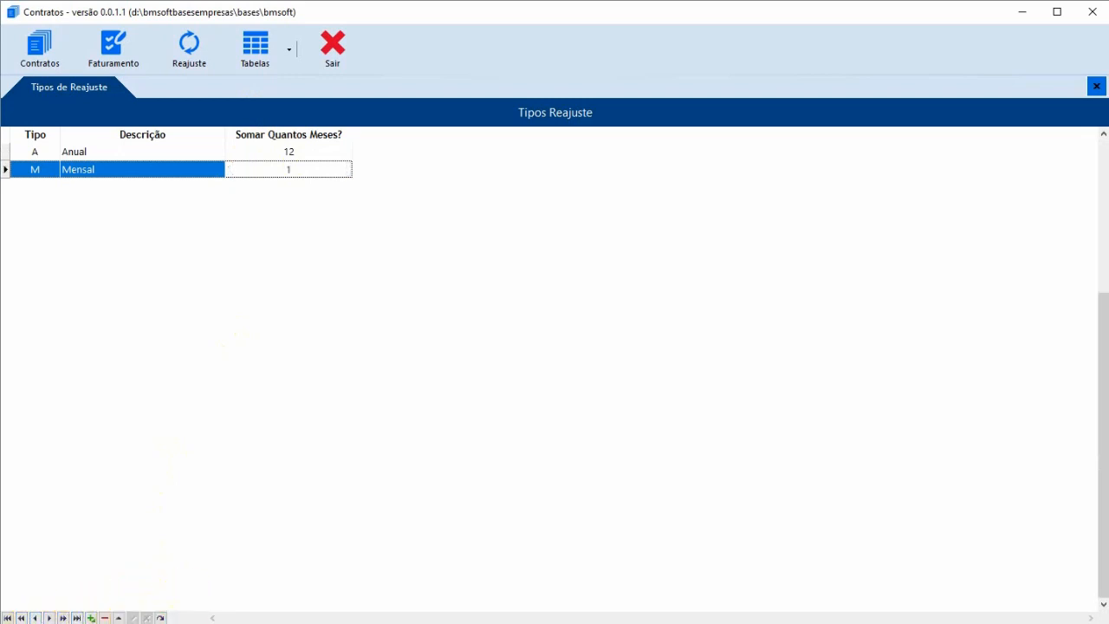
Step: Add adjustment type T with the description Trimestral and 3 months to add, and commit the record
{"action": "left_click", "coordinate": [91, 616]}
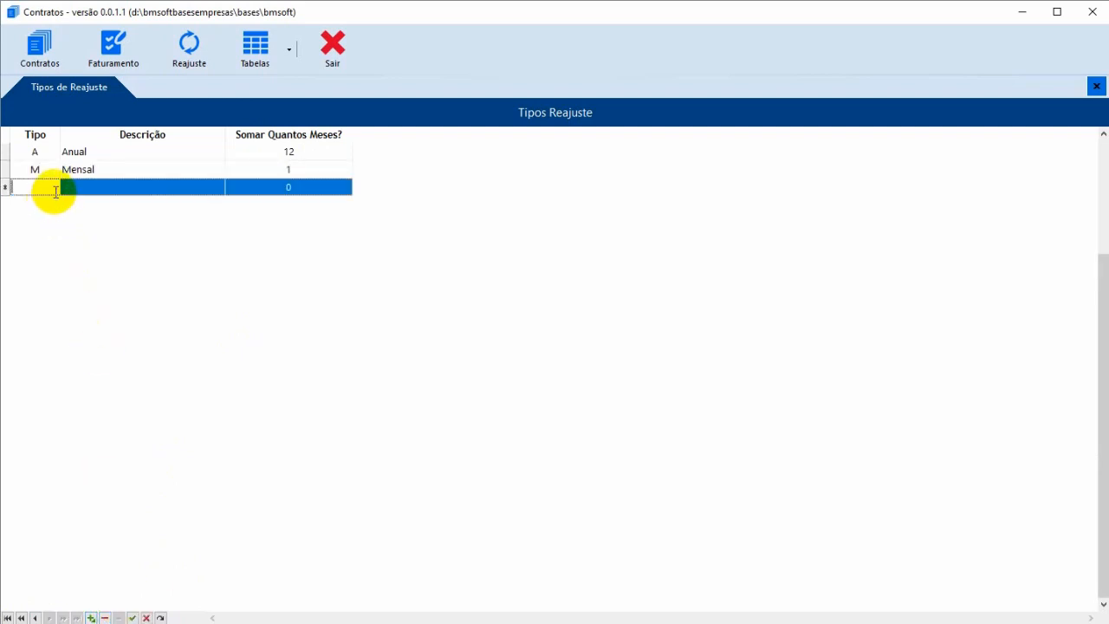
{"action": "type", "text": "T"}
{"action": "left_click", "coordinate": [72, 193]}
{"action": "type", "text": "Tr"}
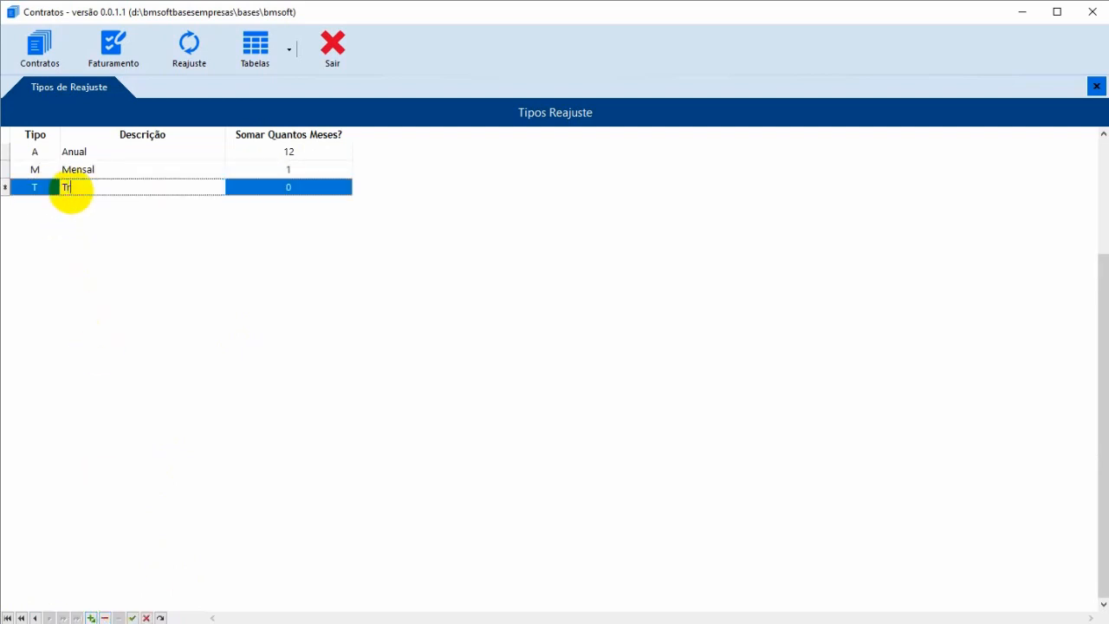
{"action": "type", "text": "imestral"}
{"action": "left_click", "coordinate": [310, 187]}
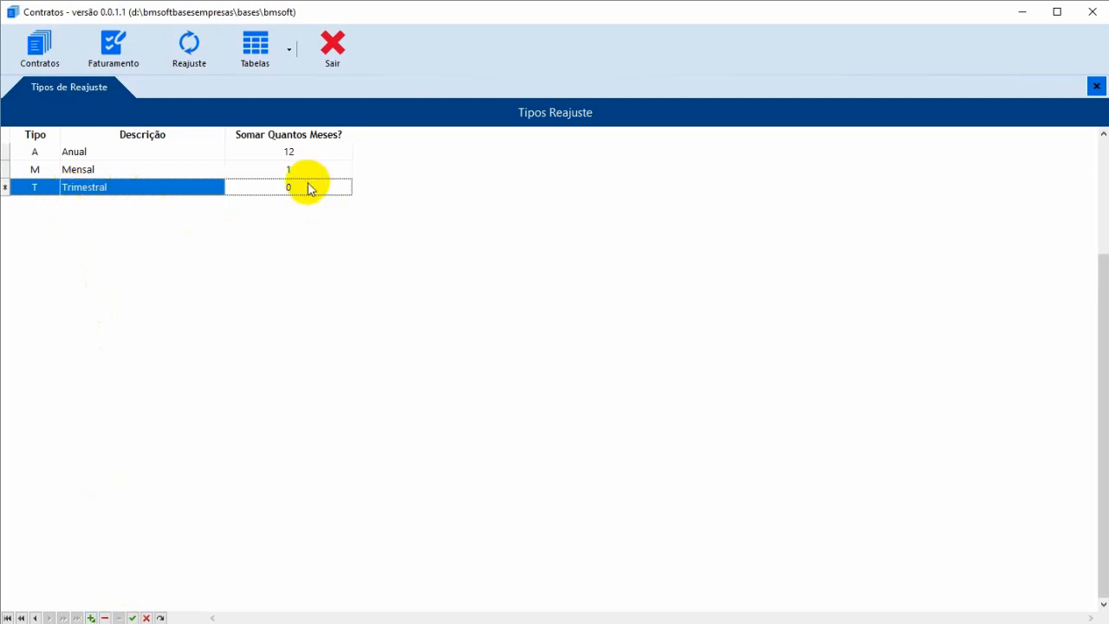
{"action": "type", "text": "3"}
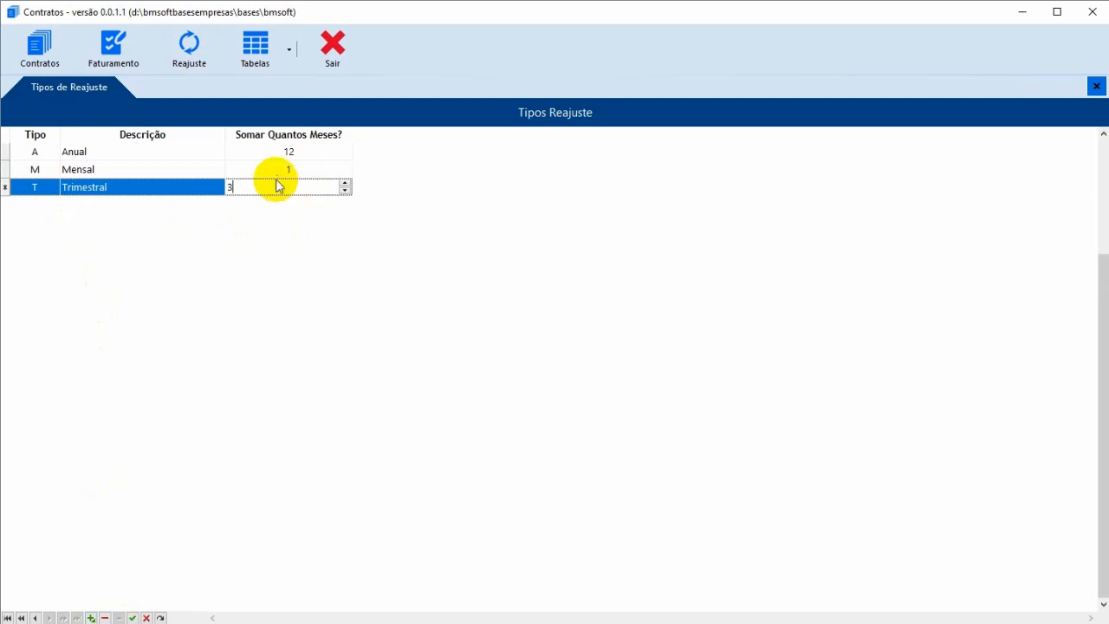
{"action": "left_click", "coordinate": [275, 172]}
{"action": "left_click", "coordinate": [273, 189]}
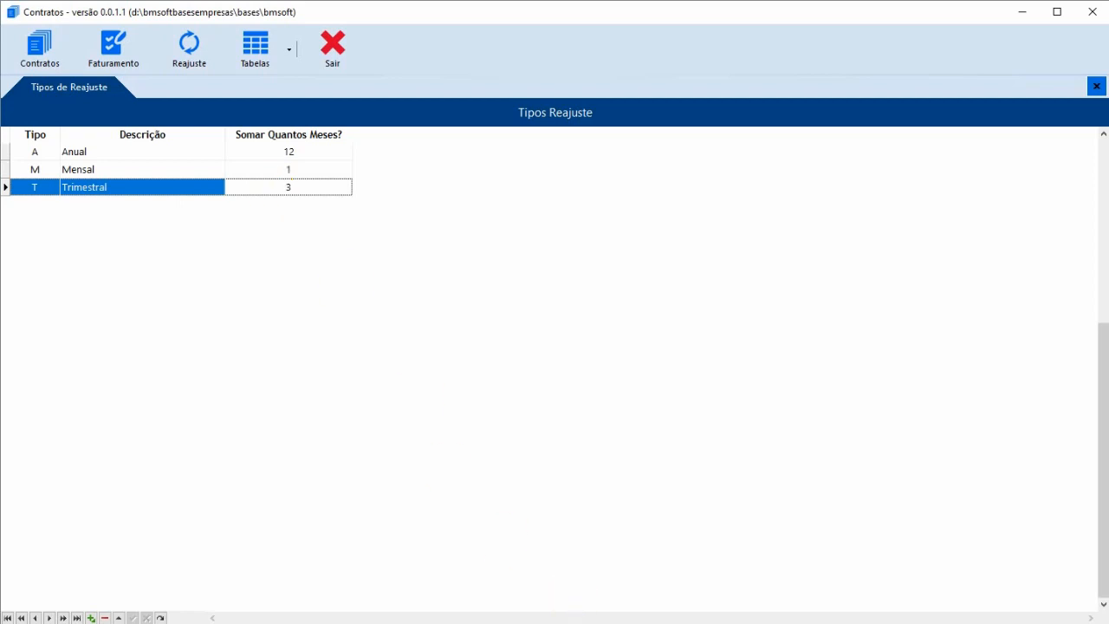
Step: Open the Indices table and examine the adjustment index registered there
{"action": "left_click", "coordinate": [619, 621]}
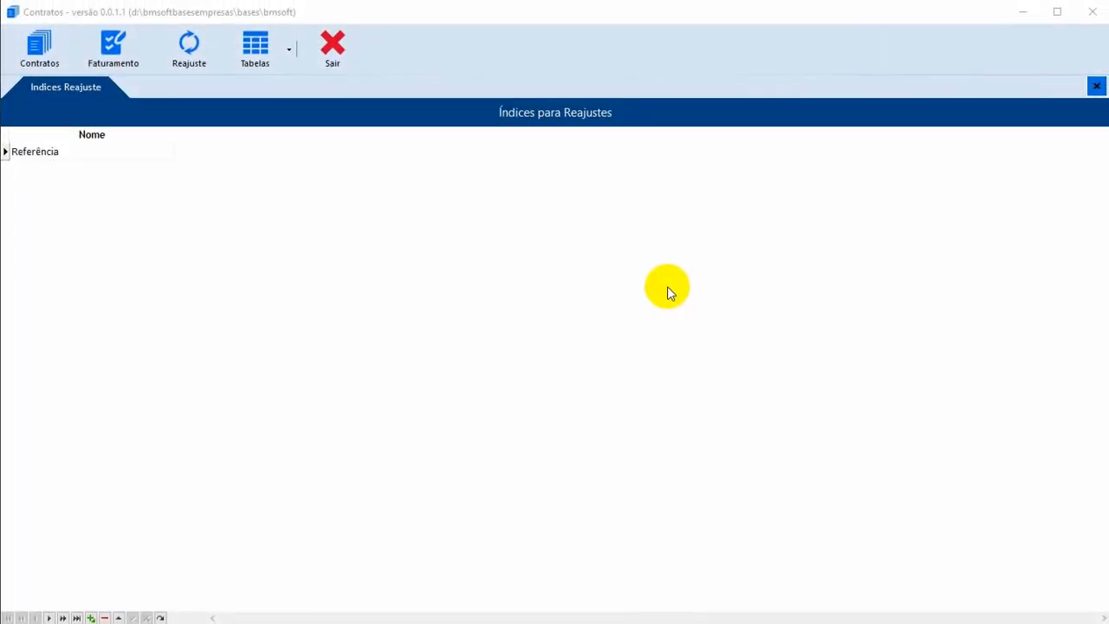
{"action": "left_click", "coordinate": [277, 64]}
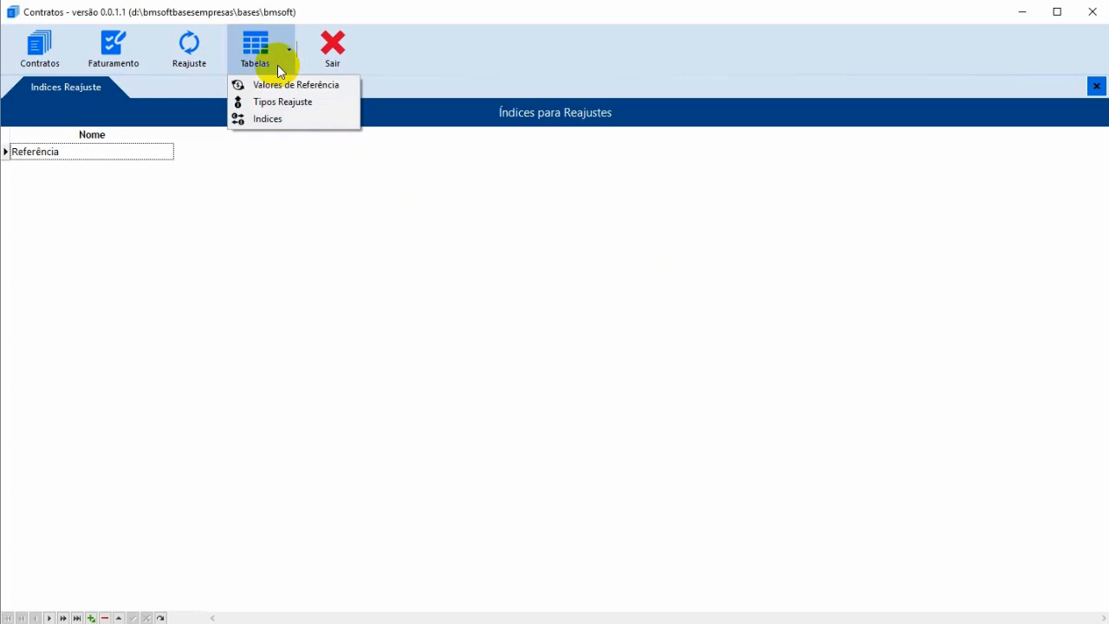
{"action": "left_click", "coordinate": [269, 119]}
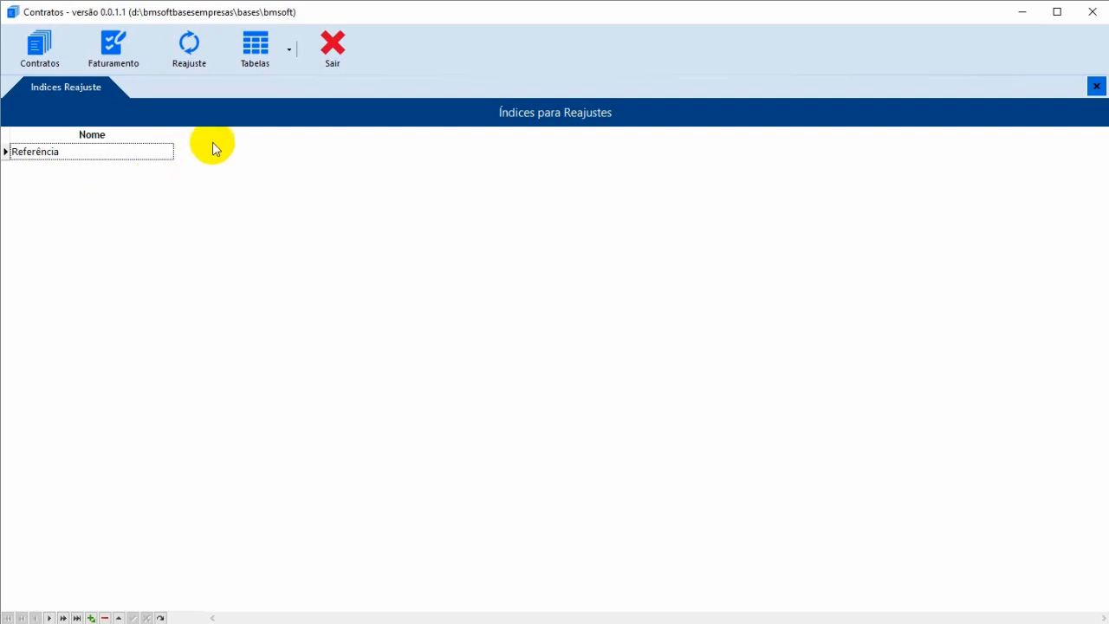
{"action": "left_click", "coordinate": [255, 47]}
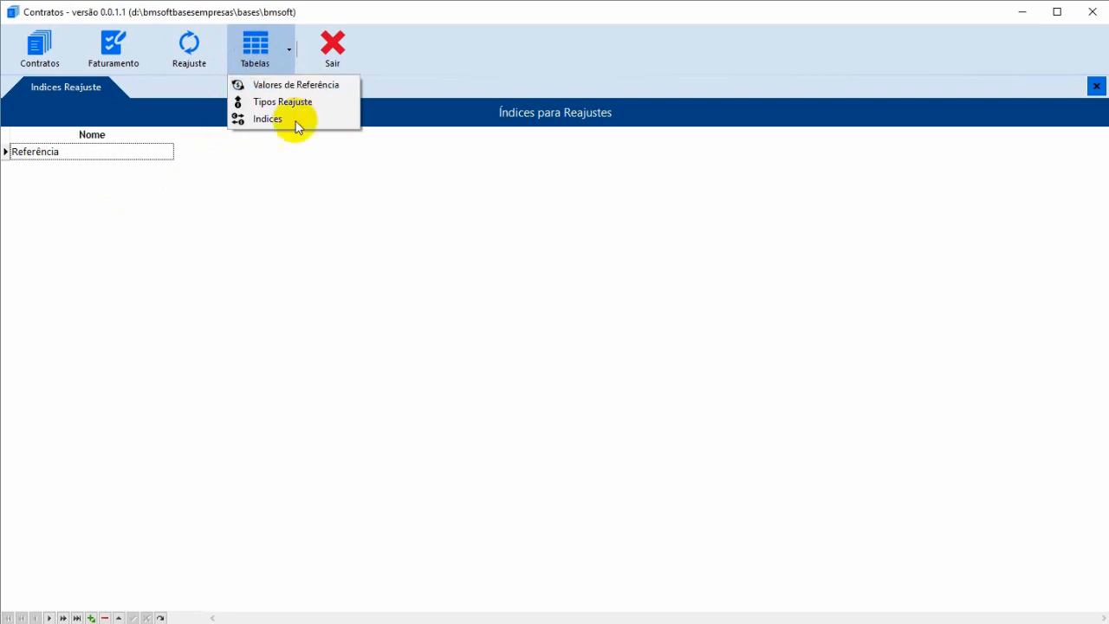
{"action": "left_click", "coordinate": [164, 236]}
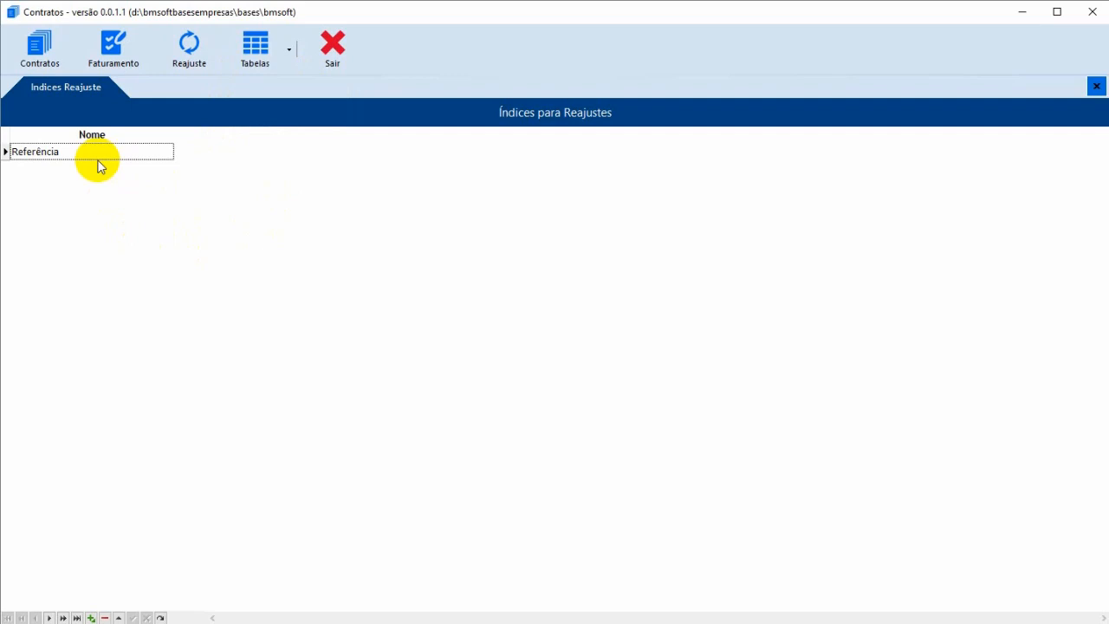
Step: Open the Valores de Referência table and compare the dated quotations of Salário Mínimo and Dolar
{"action": "left_click", "coordinate": [250, 64]}
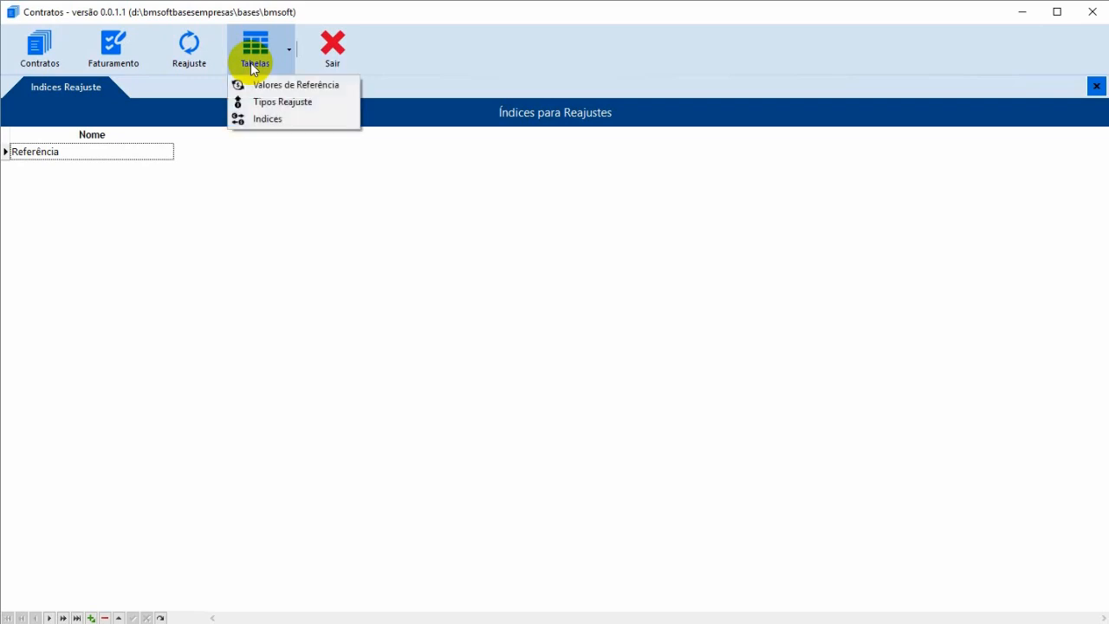
{"action": "left_click", "coordinate": [311, 92]}
{"action": "left_click", "coordinate": [101, 169]}
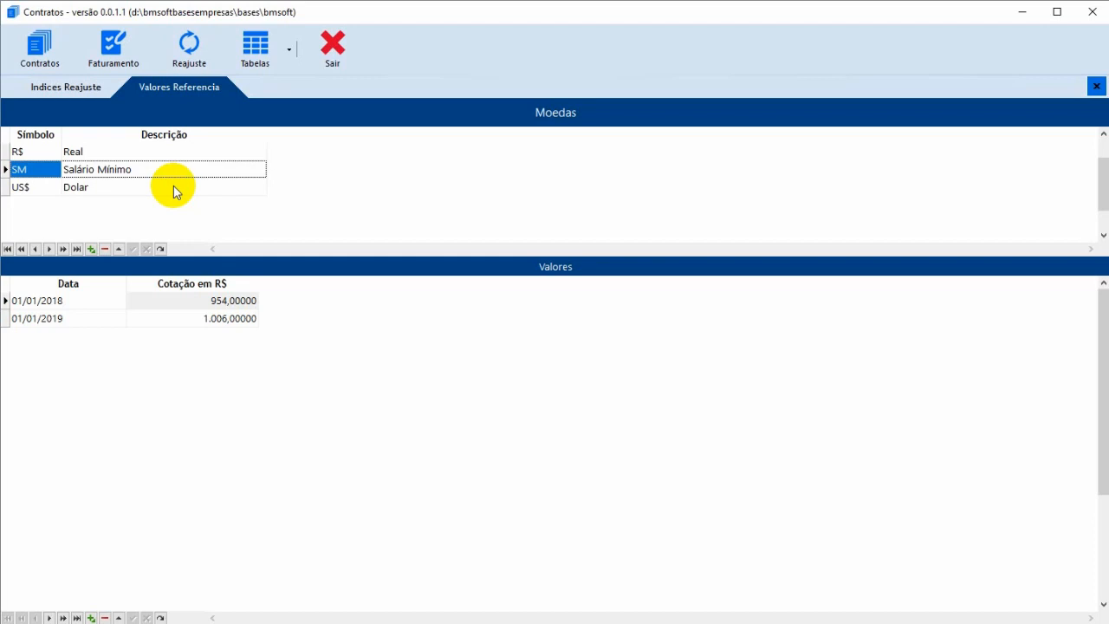
{"action": "left_click", "coordinate": [141, 190]}
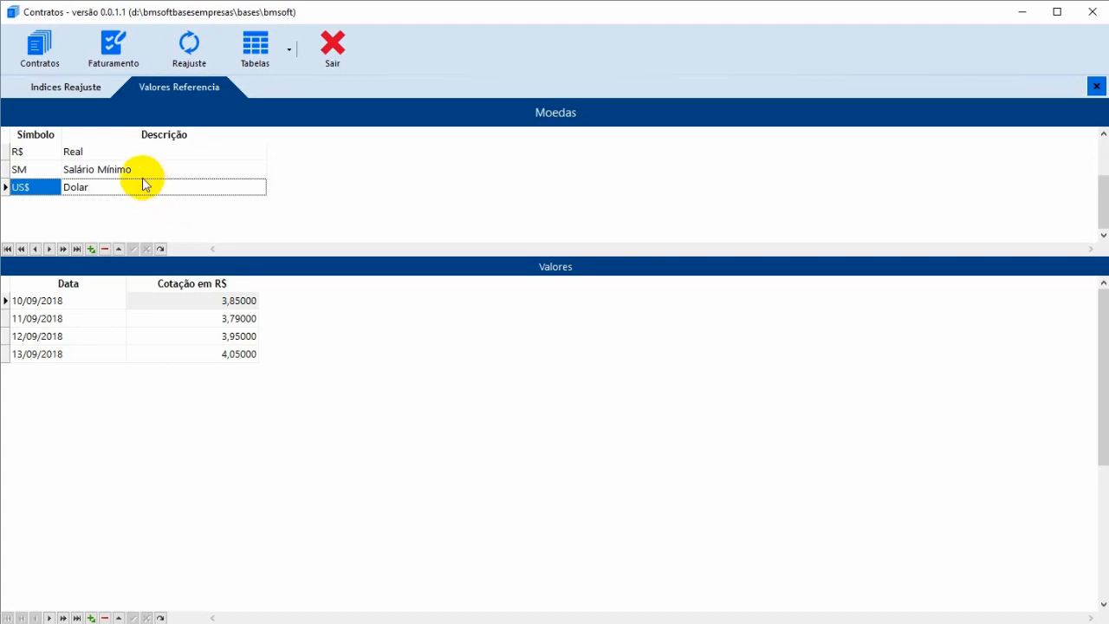
{"action": "left_click", "coordinate": [142, 171]}
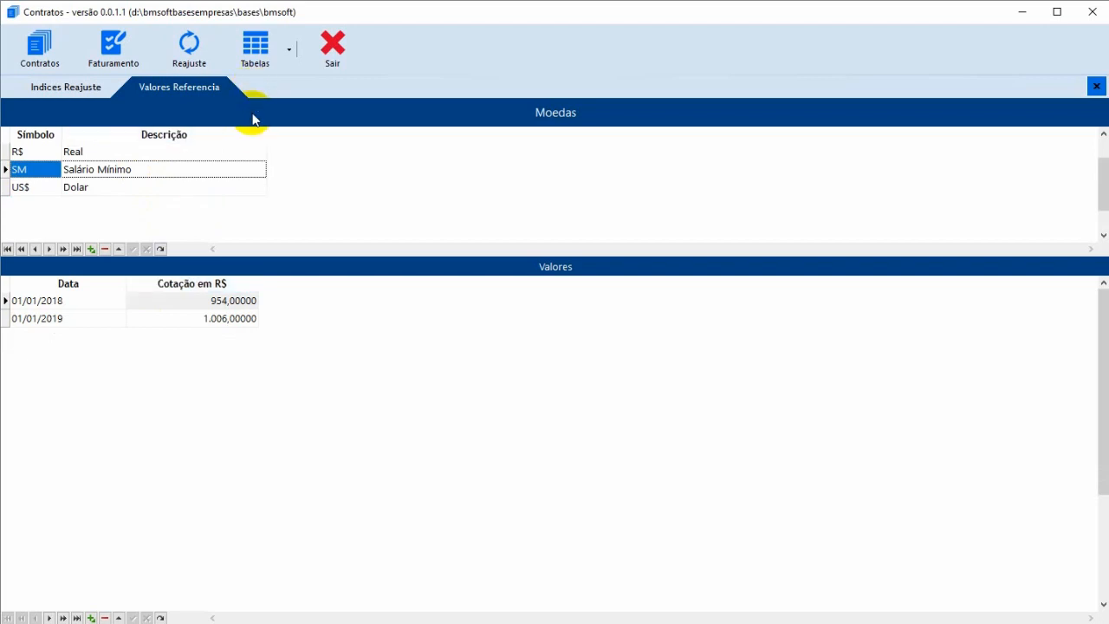
Step: Return to the Indices table and inspect the name of the Referência index
{"action": "left_click", "coordinate": [256, 54]}
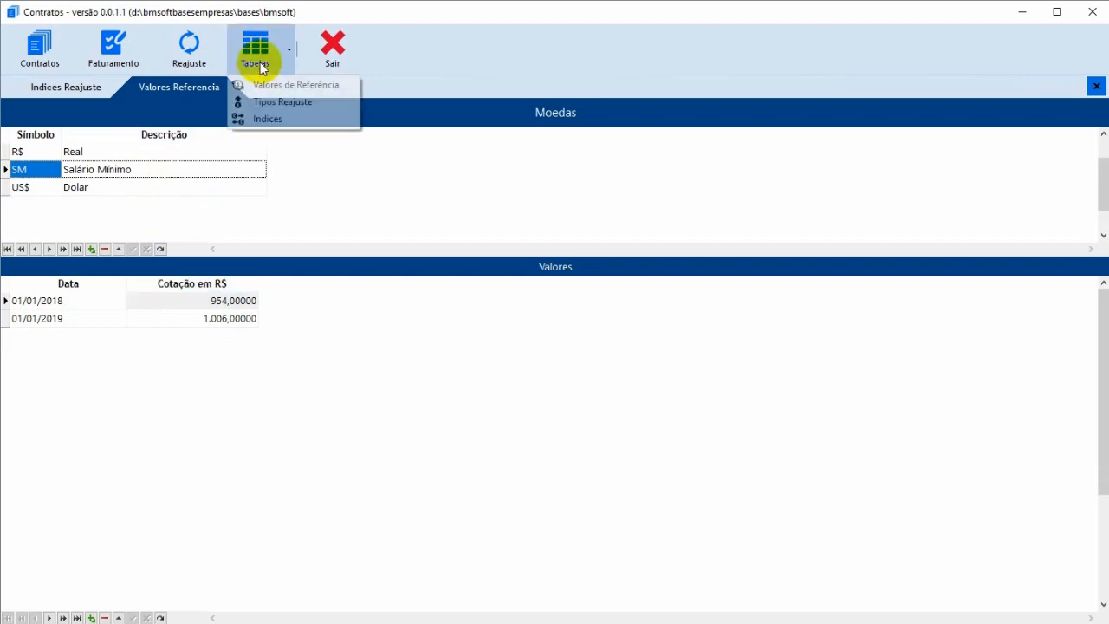
{"action": "left_click", "coordinate": [272, 122]}
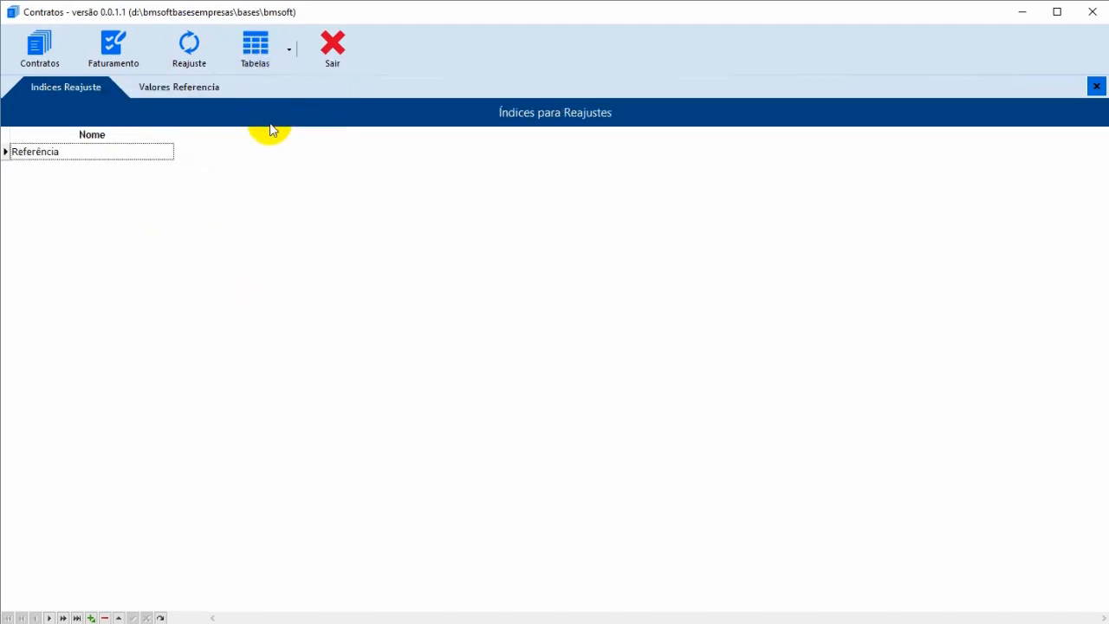
{"action": "left_click", "coordinate": [101, 152]}
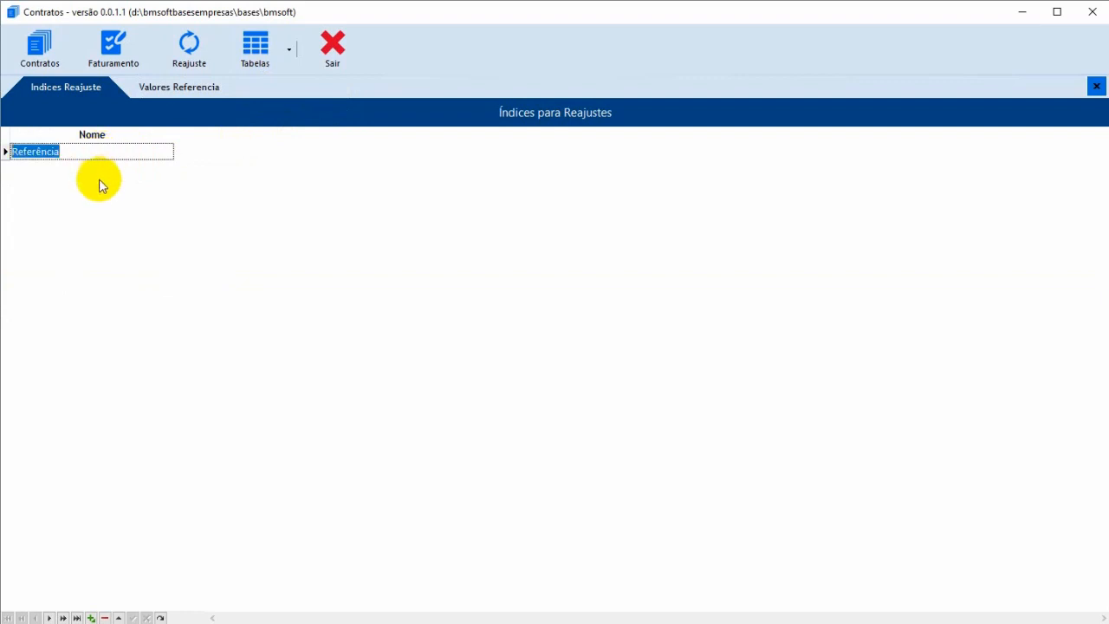
{"action": "left_click", "coordinate": [84, 176]}
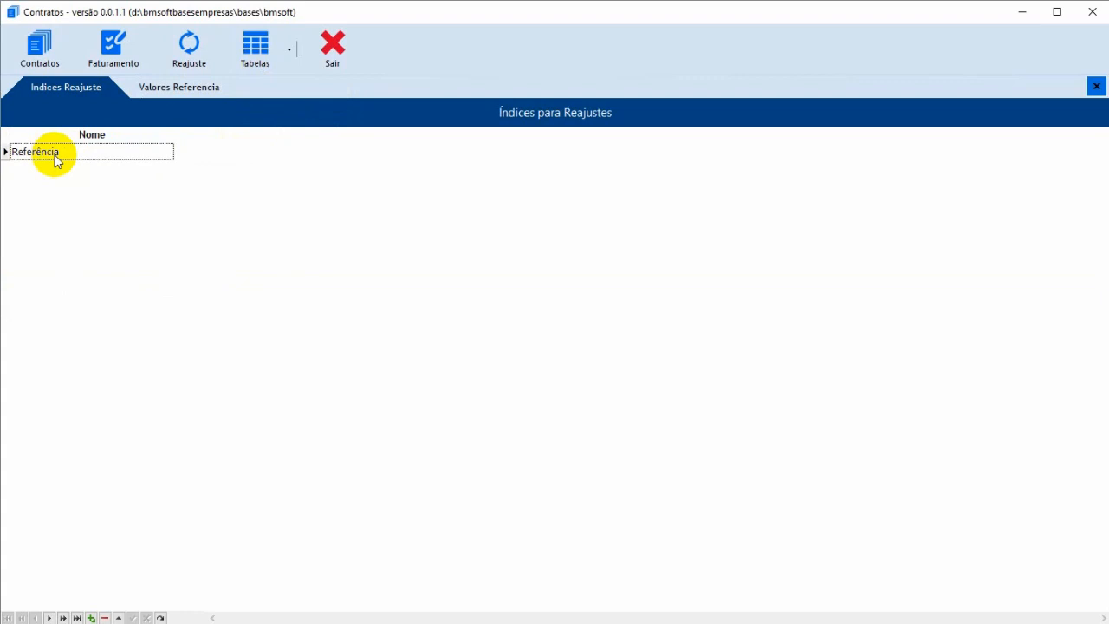
Step: Switch back to the reference values and alternate between the Dolar and Salário Mínimo quotations
{"action": "left_click", "coordinate": [208, 94]}
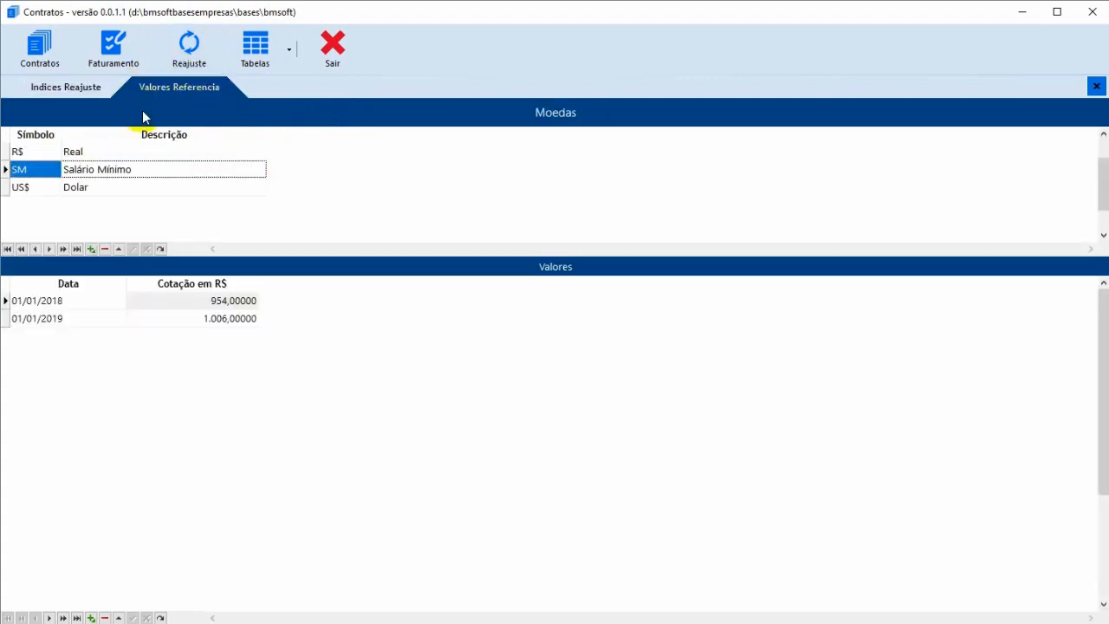
{"action": "left_click", "coordinate": [86, 188]}
{"action": "left_click", "coordinate": [93, 172]}
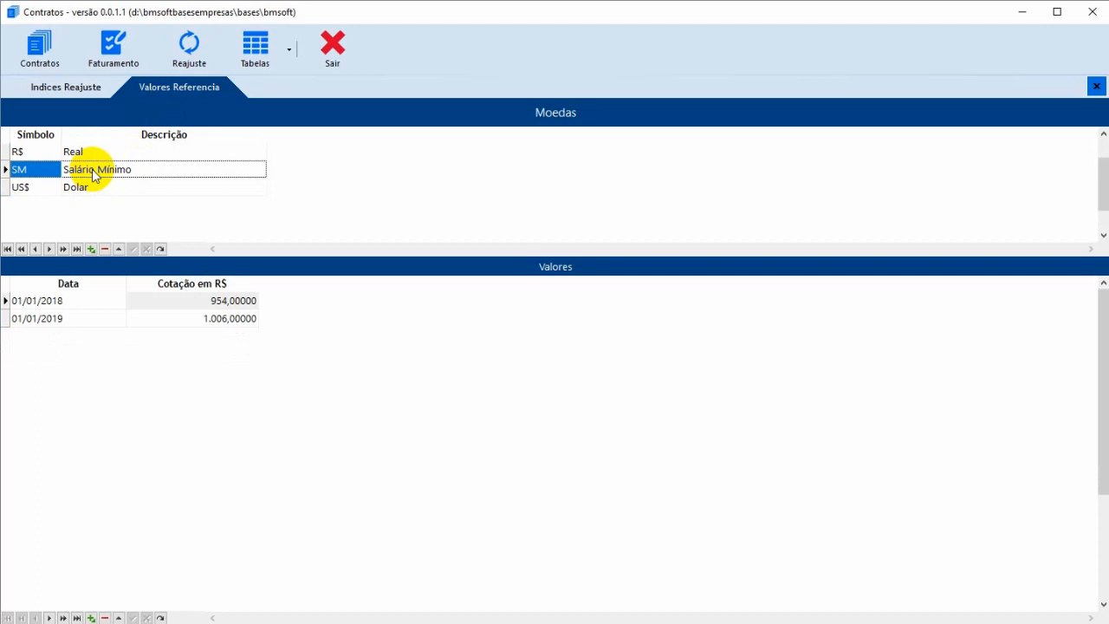
{"action": "left_click", "coordinate": [94, 189]}
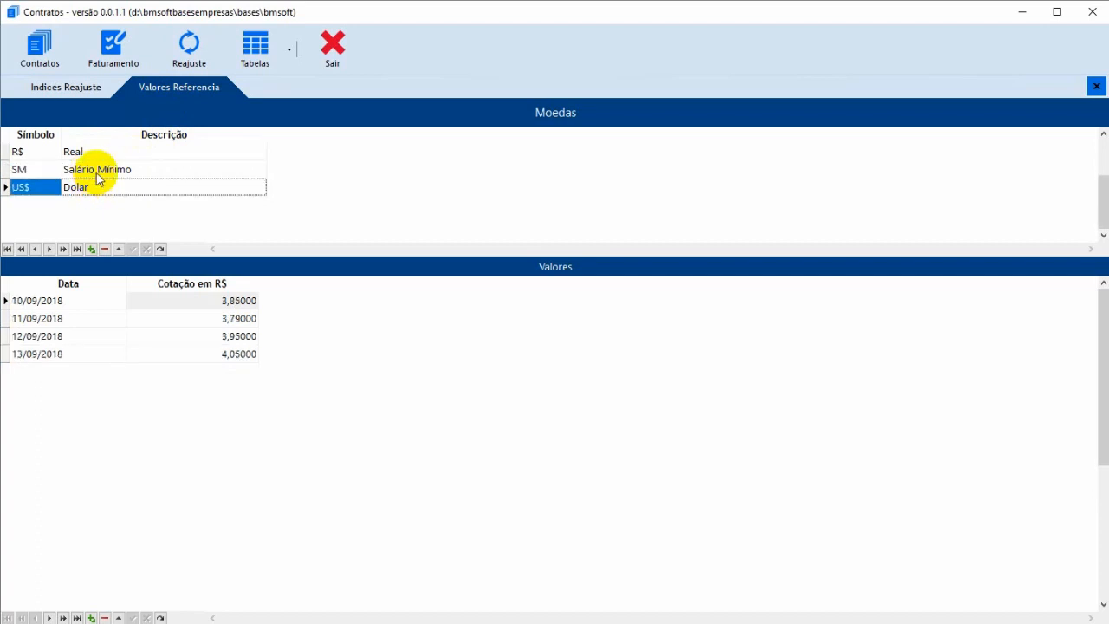
{"action": "left_click", "coordinate": [93, 168]}
{"action": "left_click", "coordinate": [98, 187]}
Step: Check the adjustment indices list against the Salário Mínimo and Dolar reference values
{"action": "left_click", "coordinate": [68, 97]}
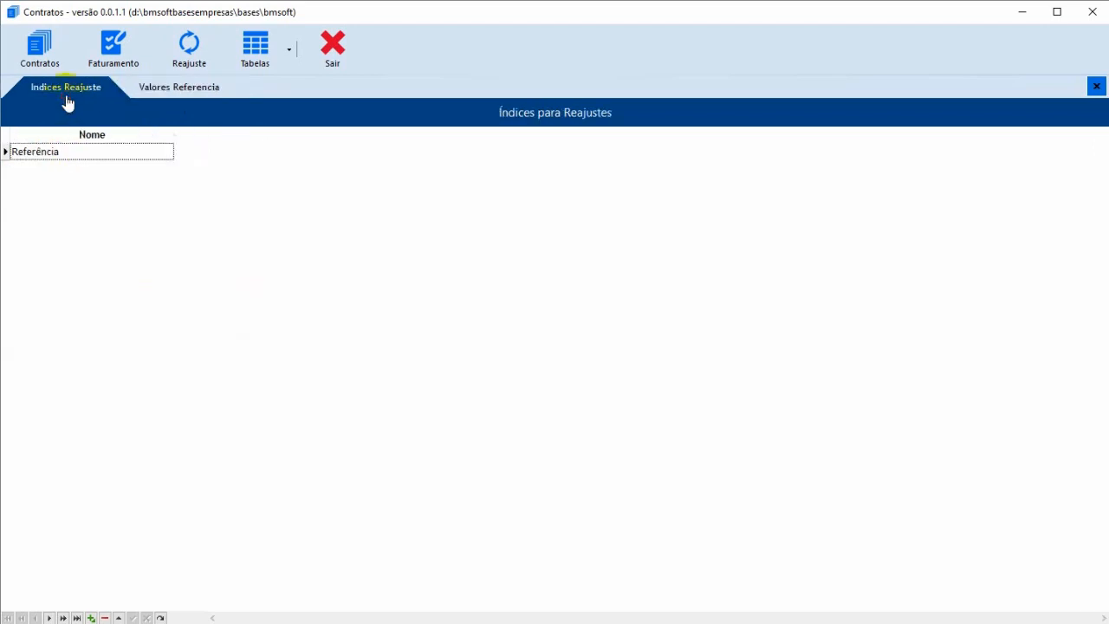
{"action": "left_click", "coordinate": [152, 88]}
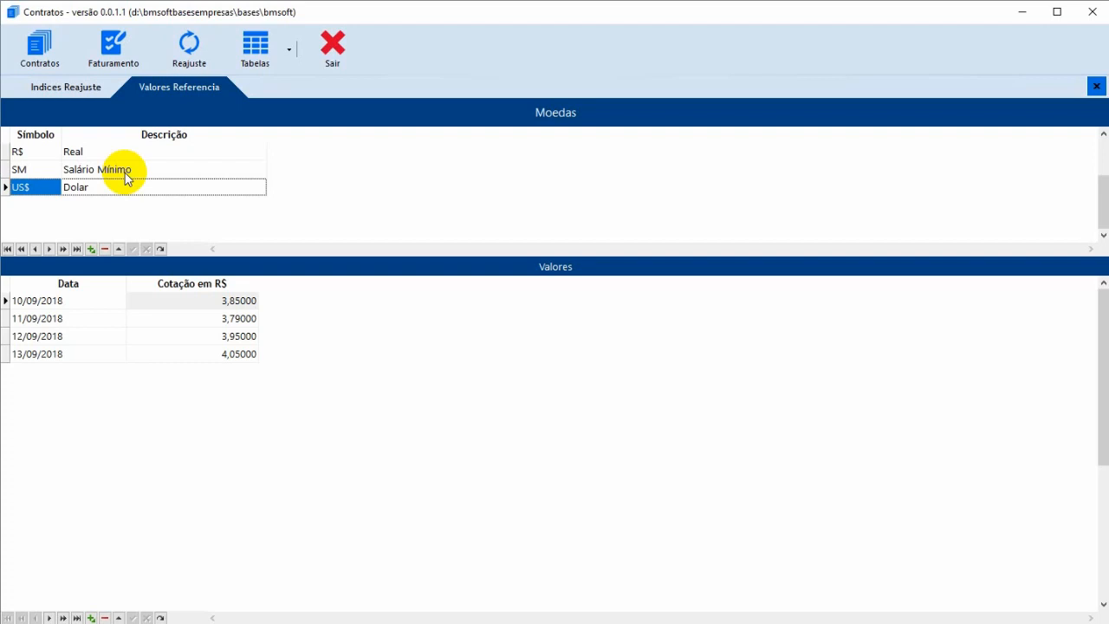
{"action": "left_click", "coordinate": [125, 172]}
{"action": "left_click", "coordinate": [126, 191]}
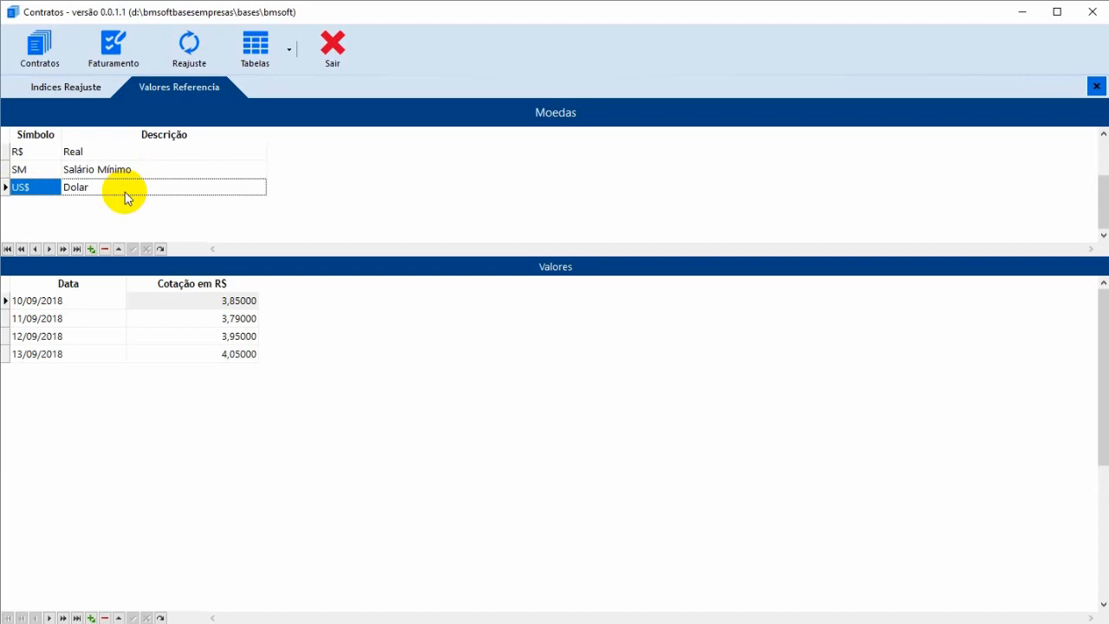
Step: Inspect the Referência entry in the adjustment indices, and return to the Dolar reference values
{"action": "left_click", "coordinate": [87, 97]}
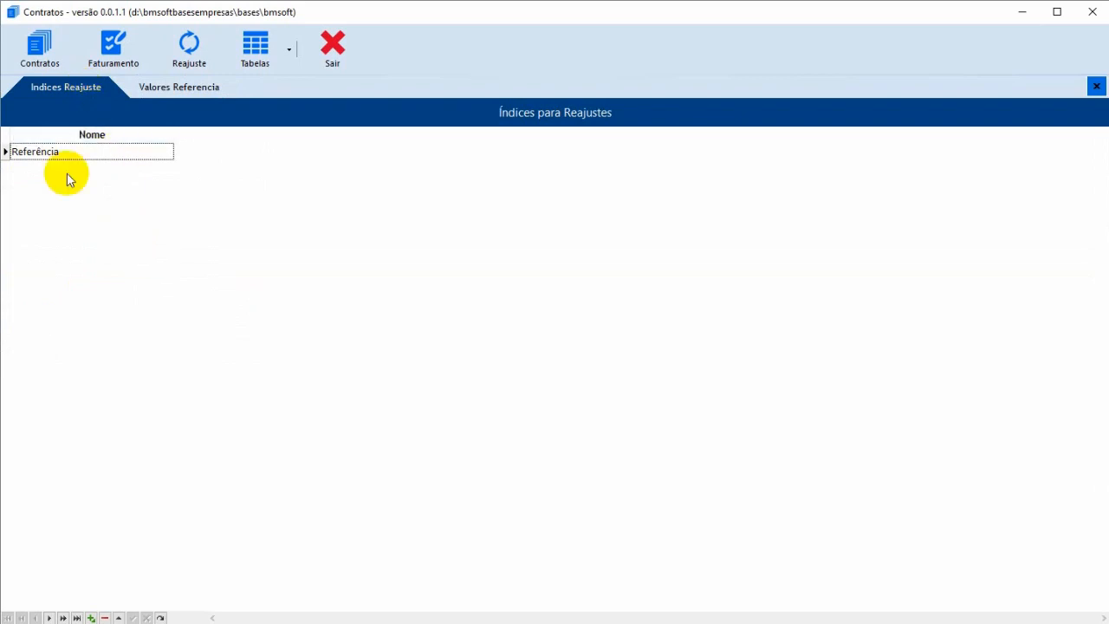
{"action": "left_click", "coordinate": [57, 152]}
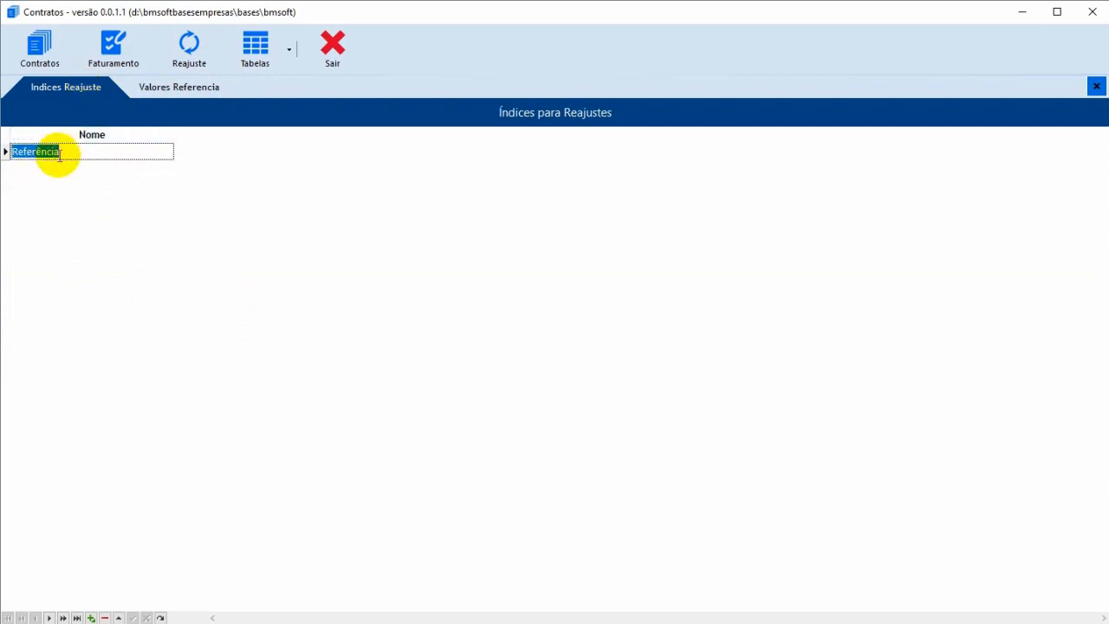
{"action": "left_click", "coordinate": [64, 154]}
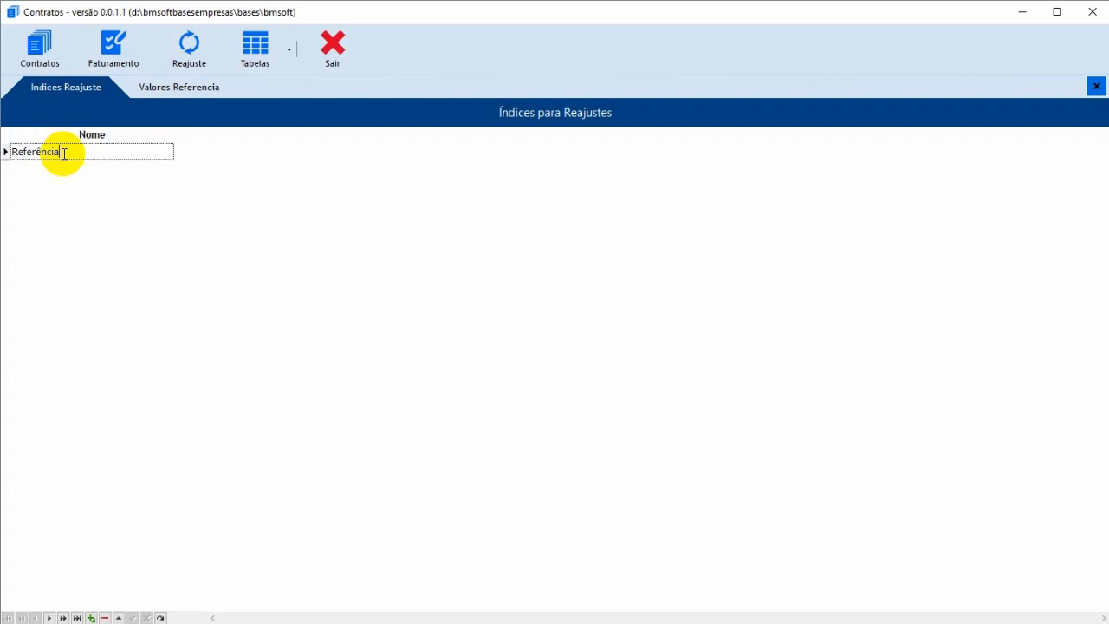
{"action": "left_click", "coordinate": [167, 102]}
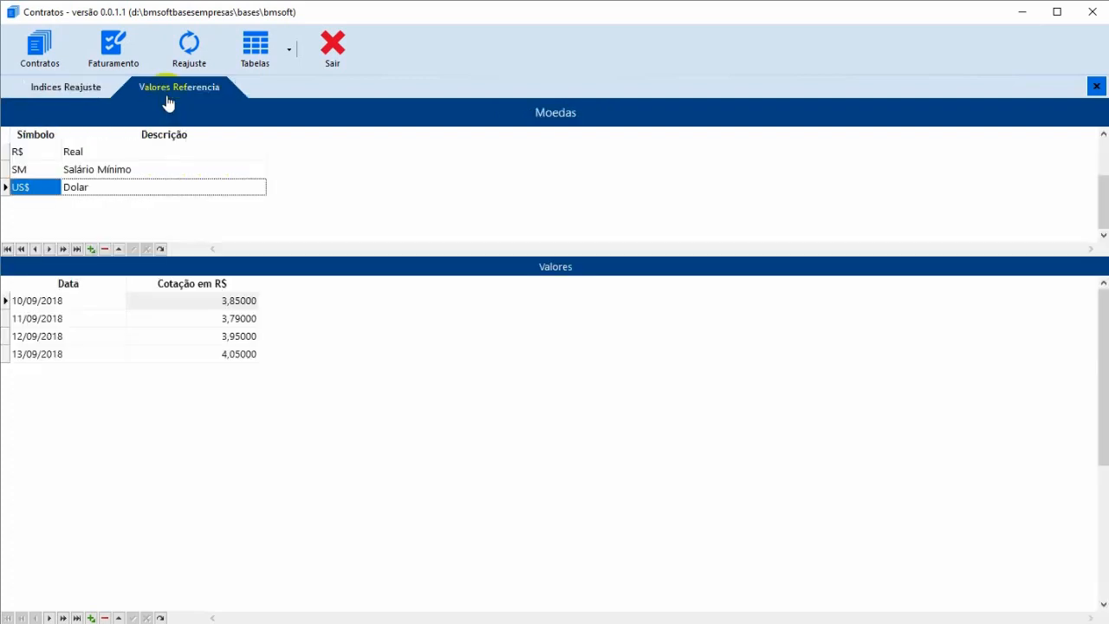
Step: Return from the reference values to the adjustment indices and add an index named IGP-M
{"action": "left_click", "coordinate": [117, 154]}
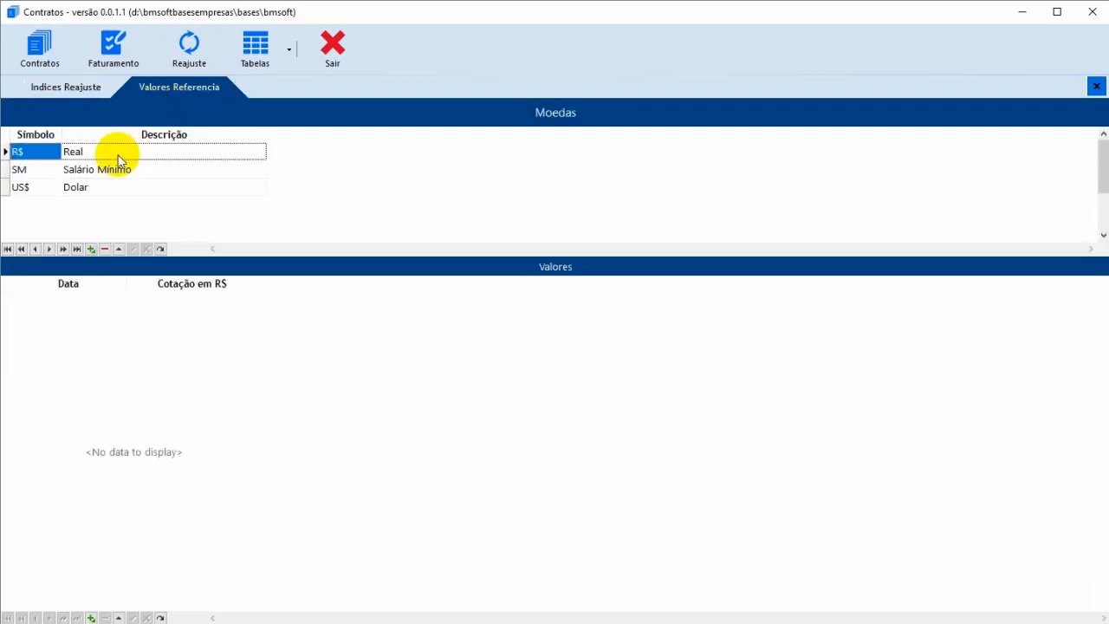
{"action": "left_click", "coordinate": [75, 89]}
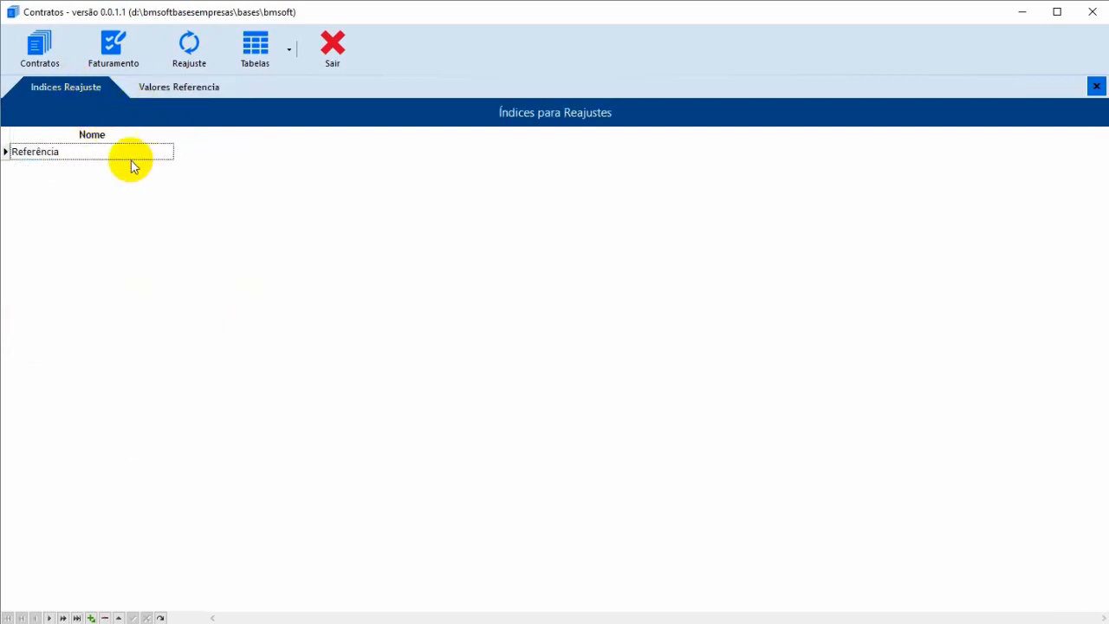
{"action": "key", "text": "Down"}
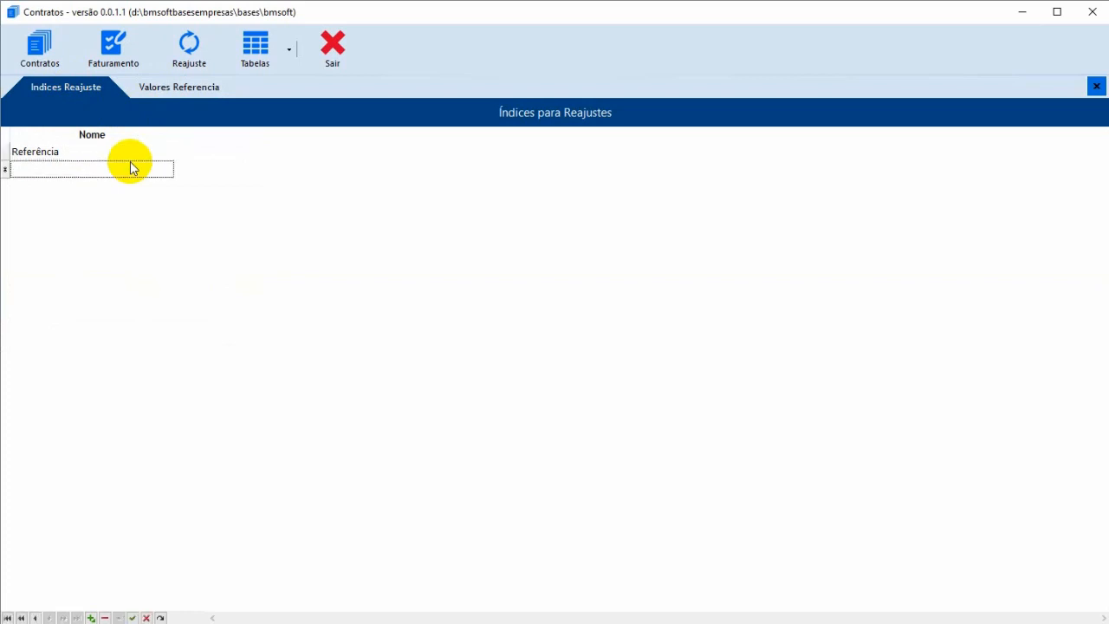
{"action": "left_click", "coordinate": [128, 168]}
{"action": "type", "text": "IGP-M"}
{"action": "key", "text": "Return"}
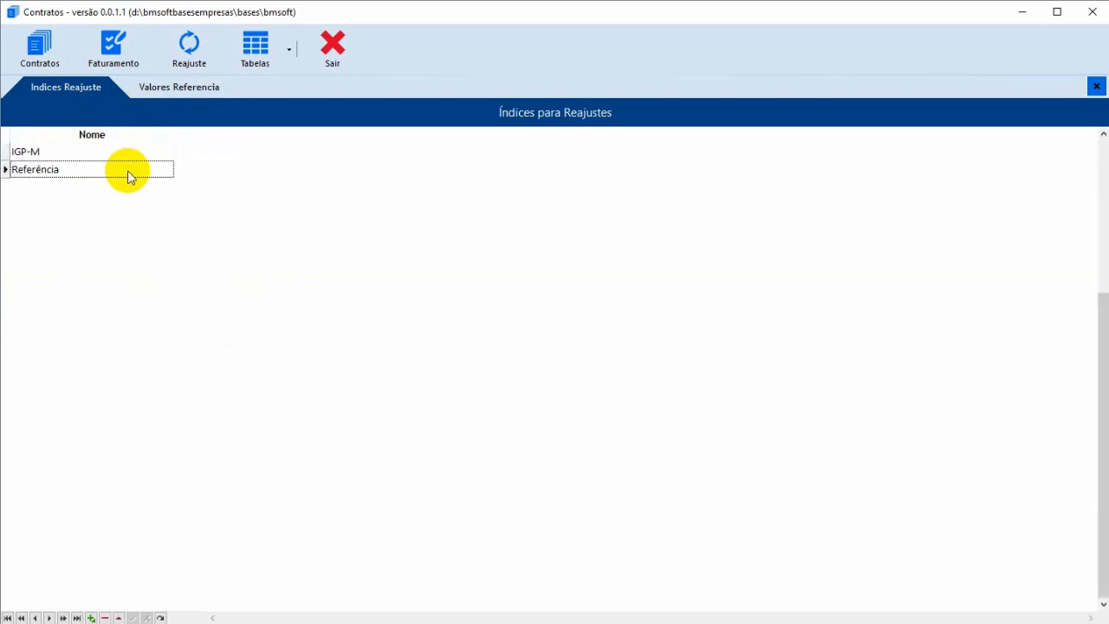
Step: Add another adjustment index named IGPD-I
{"action": "key", "text": "Down"}
{"action": "type", "text": "IGP"}
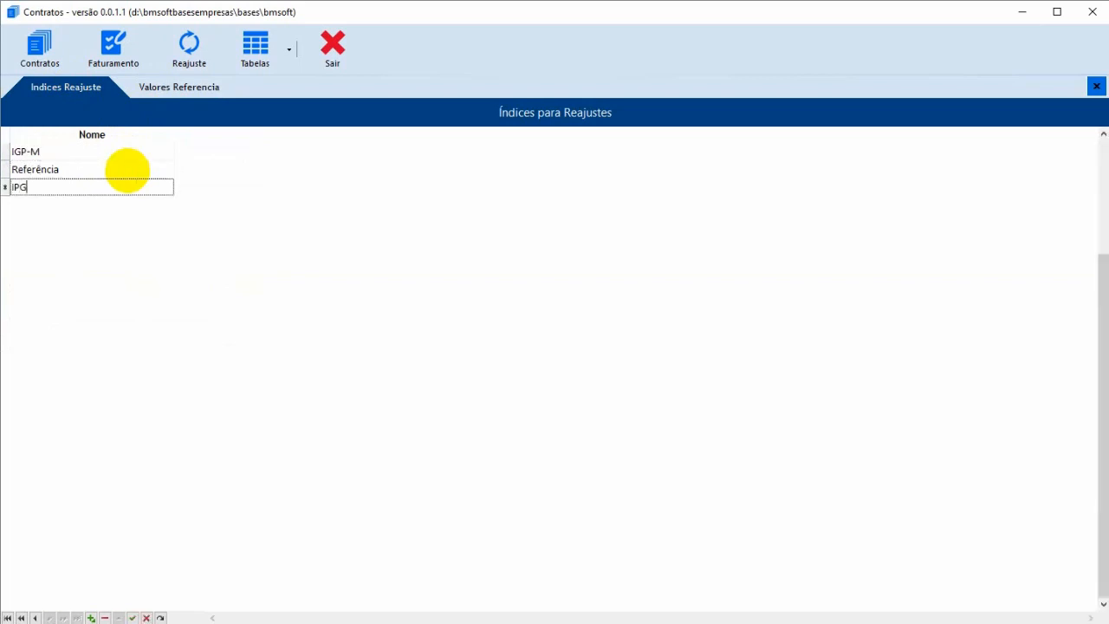
{"action": "key", "text": "BackSpace"}
{"action": "key", "text": "BackSpace"}
{"action": "type", "text": "GP"}
{"action": "type", "text": "-"}
{"action": "key", "text": "Left"}
{"action": "type", "text": "D"}
{"action": "key", "text": "Right"}
{"action": "type", "text": "I"}
{"action": "key", "text": "Return"}
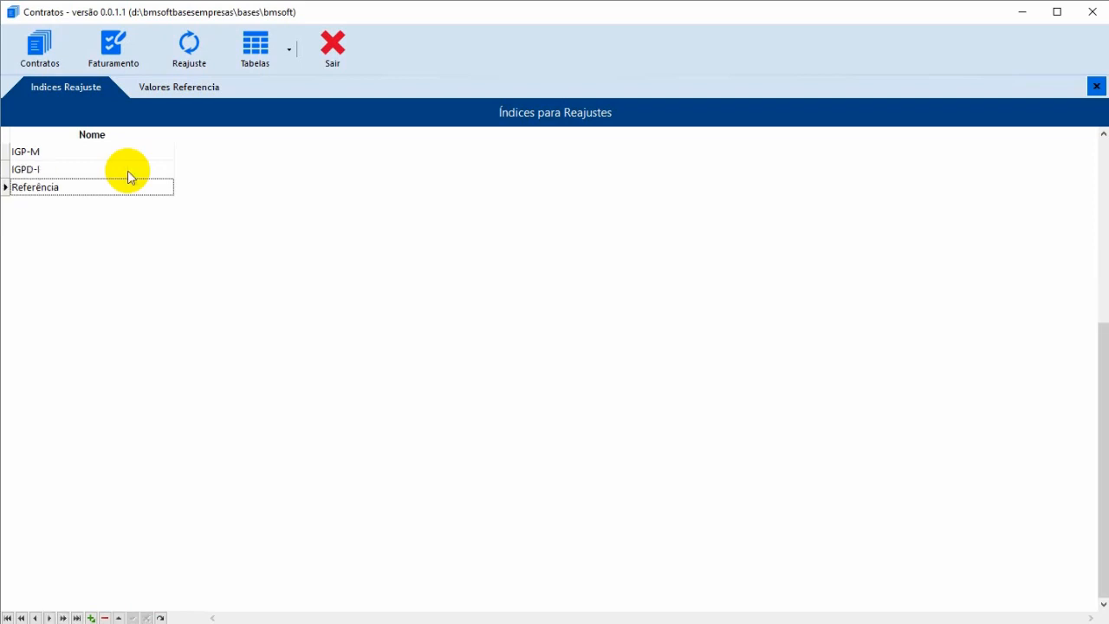
Step: Add an adjustment index named Inflação and save the record
{"action": "key", "text": "Down"}
{"action": "type", "text": "Ind"}
{"action": "key", "text": "BackSpace"}
{"action": "key", "text": "BackSpace"}
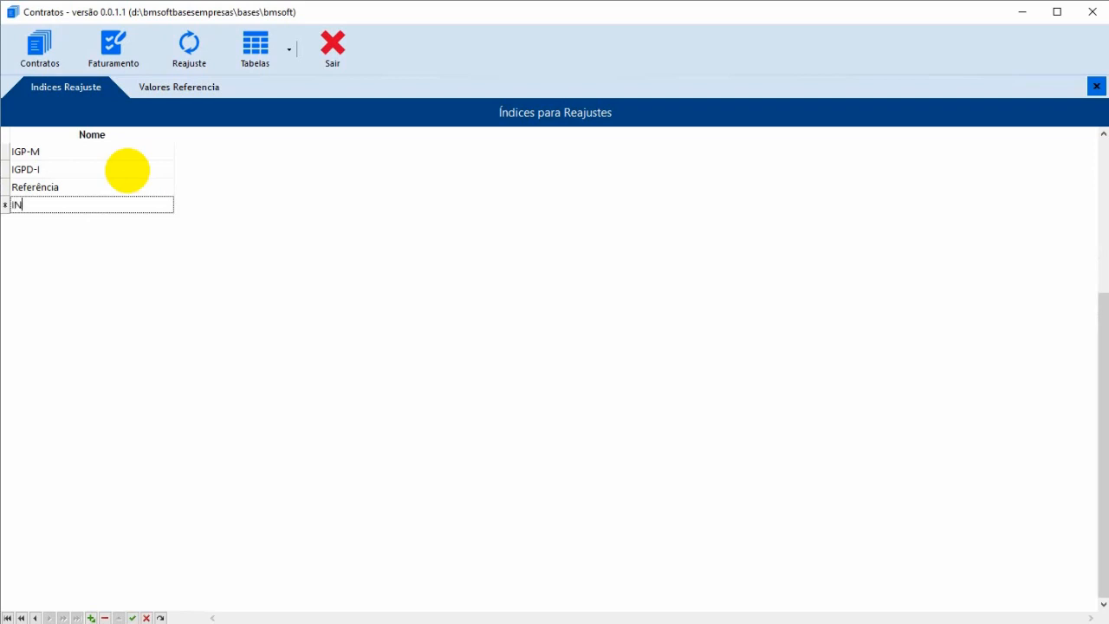
{"action": "type", "text": "nflação"}
{"action": "key", "text": "Down"}
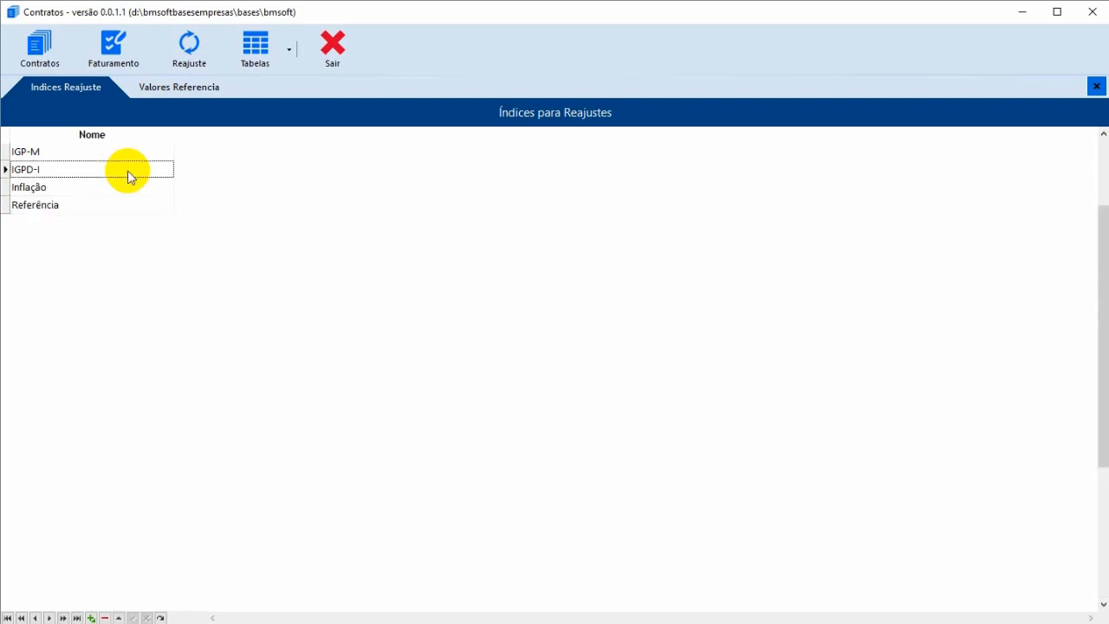
Step: Go through the entries of the adjustment indices list to review them
{"action": "key", "text": "Up"}
{"action": "key", "text": "Up"}
{"action": "key", "text": "Up"}
{"action": "key", "text": "Up"}
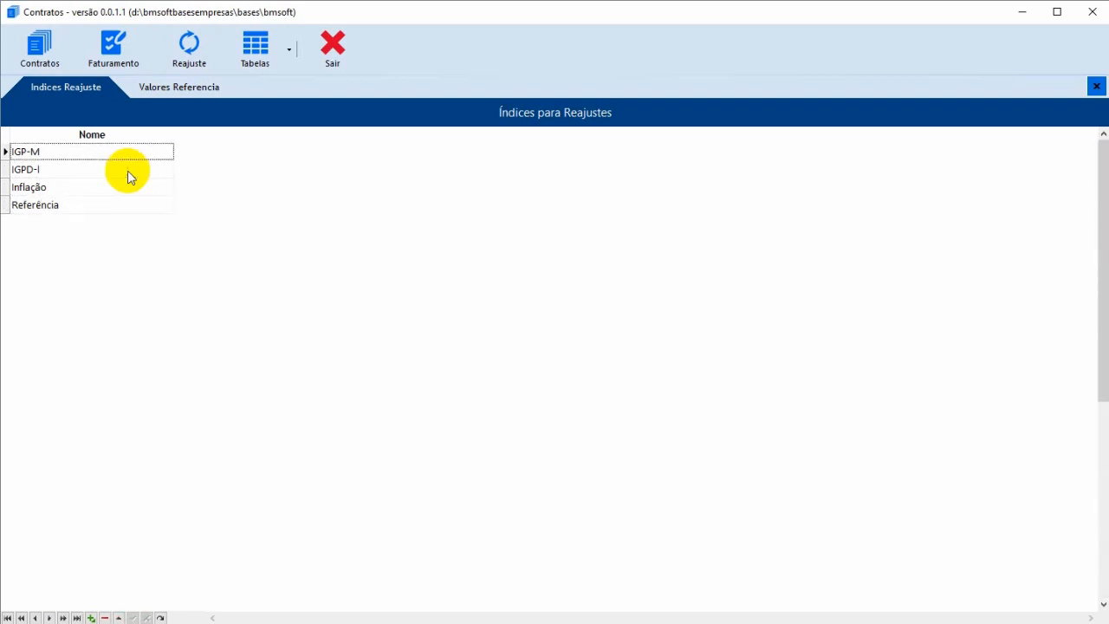
{"action": "key", "text": "Down"}
{"action": "key", "text": "Down"}
{"action": "key", "text": "Down"}
{"action": "key", "text": "Up"}
{"action": "key", "text": "Up"}
{"action": "key", "text": "Up"}
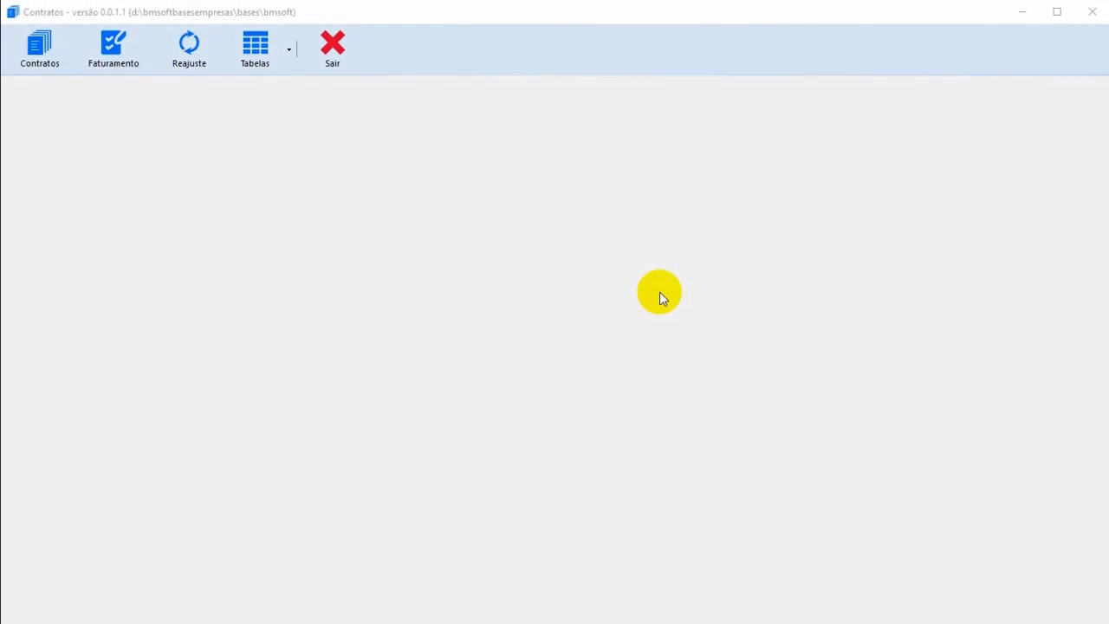
Step: Open the billing generation screen and the contracts list with its billing columns
{"action": "left_click", "coordinate": [121, 63]}
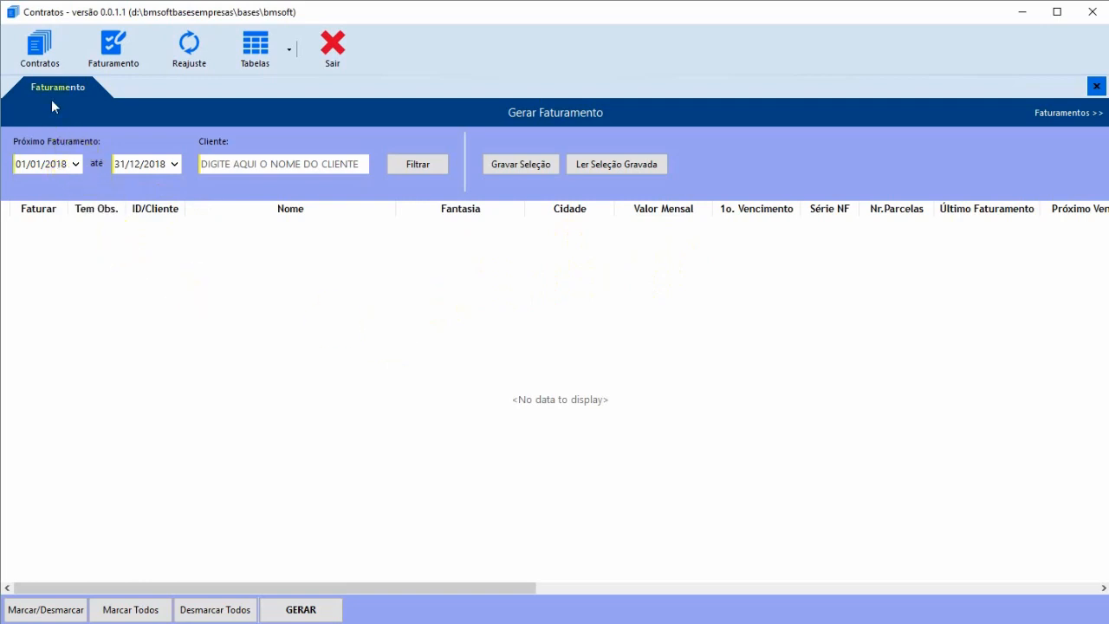
{"action": "left_click", "coordinate": [57, 60]}
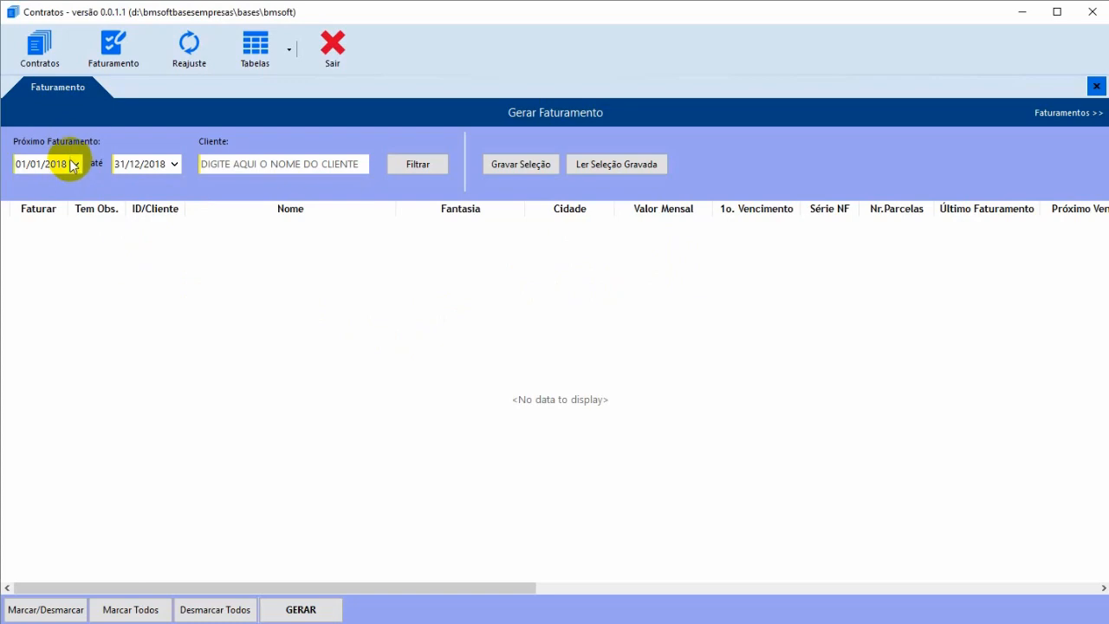
{"action": "left_click", "coordinate": [35, 43]}
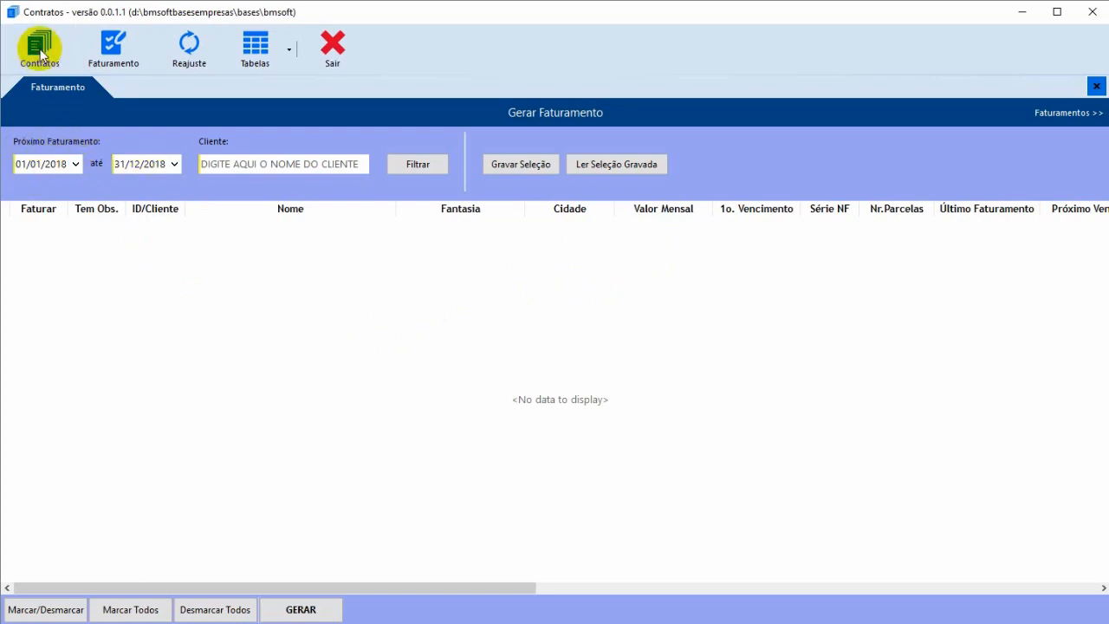
{"action": "left_click_drag", "start_coordinate": [482, 426], "coordinate": [734, 438]}
Step: Compare the last billing dates of the first two contracts
{"action": "left_click", "coordinate": [520, 171]}
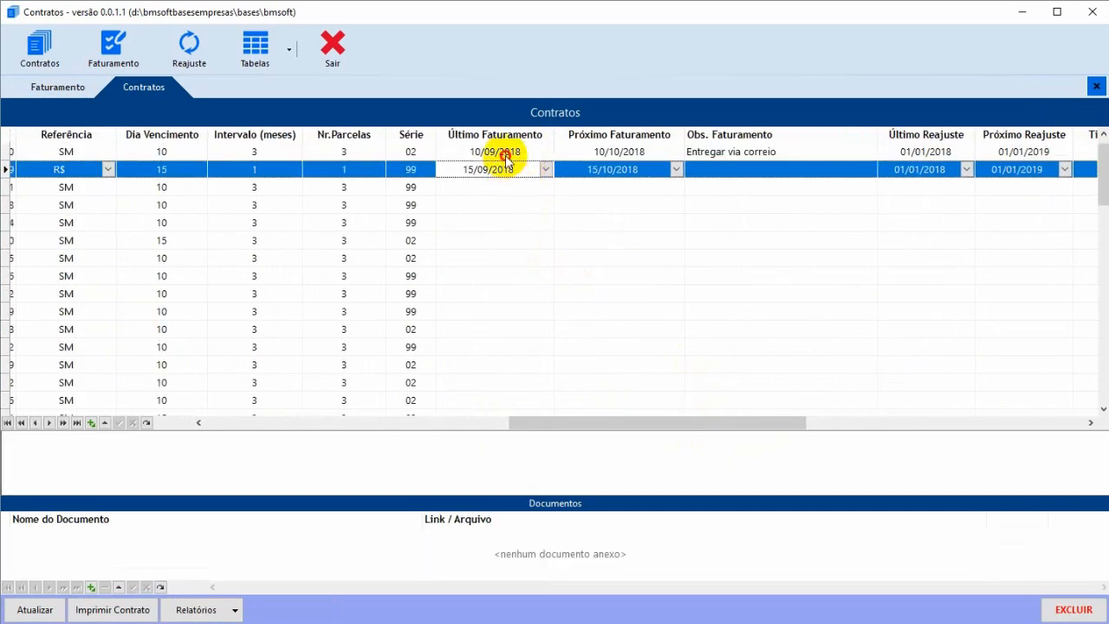
{"action": "left_click", "coordinate": [505, 157]}
{"action": "left_click", "coordinate": [502, 169]}
{"action": "left_click", "coordinate": [495, 154]}
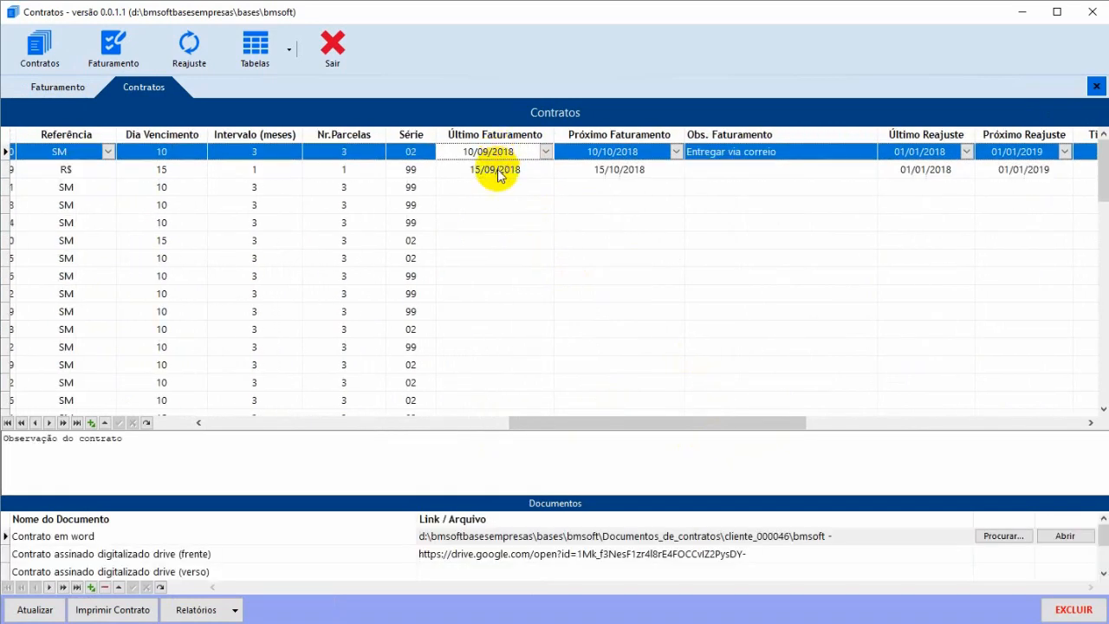
{"action": "left_click", "coordinate": [496, 171]}
{"action": "left_click", "coordinate": [495, 155]}
{"action": "left_click", "coordinate": [494, 171]}
{"action": "left_click", "coordinate": [496, 157]}
{"action": "left_click", "coordinate": [494, 169]}
Step: Check the next billing dates and billing notes of the first two contracts, and close the contracts list
{"action": "left_click", "coordinate": [615, 156]}
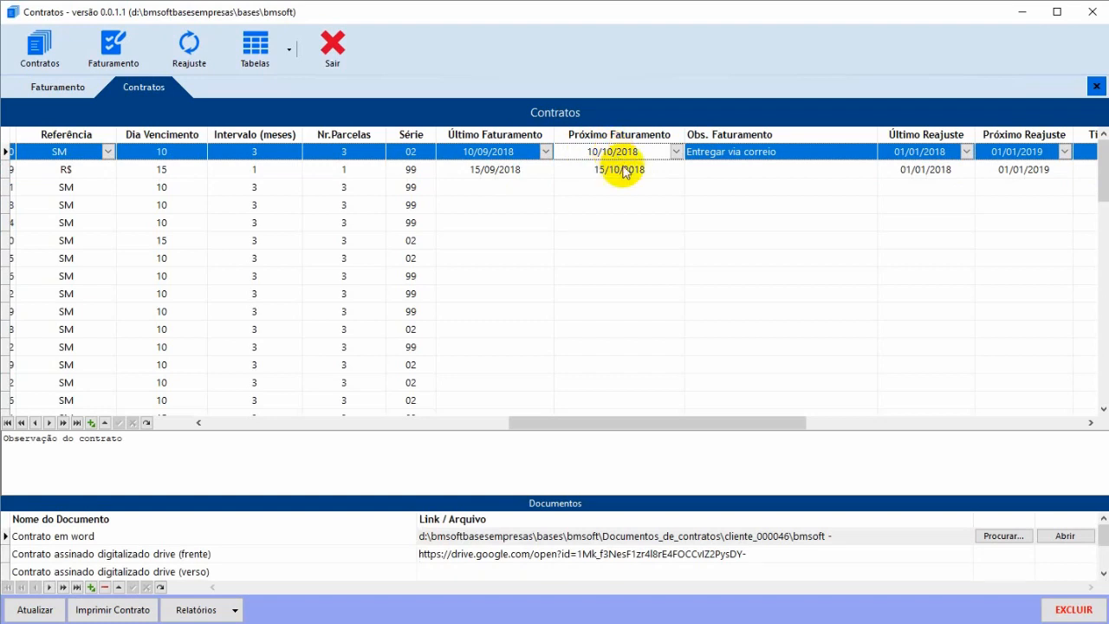
{"action": "left_click", "coordinate": [623, 169]}
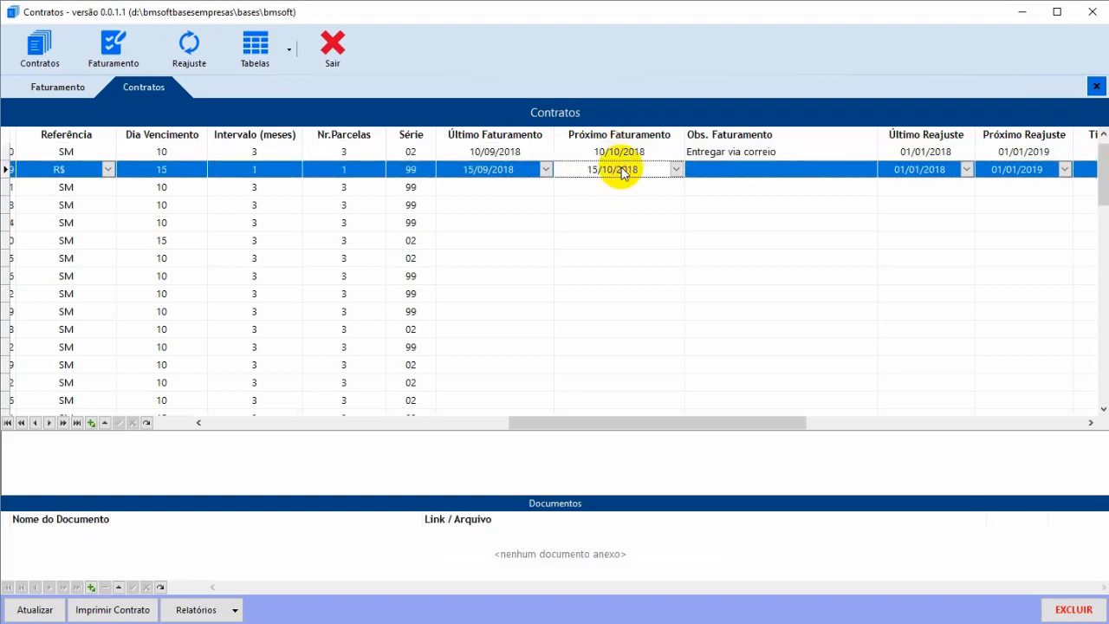
{"action": "left_click", "coordinate": [736, 153]}
{"action": "left_click", "coordinate": [735, 171]}
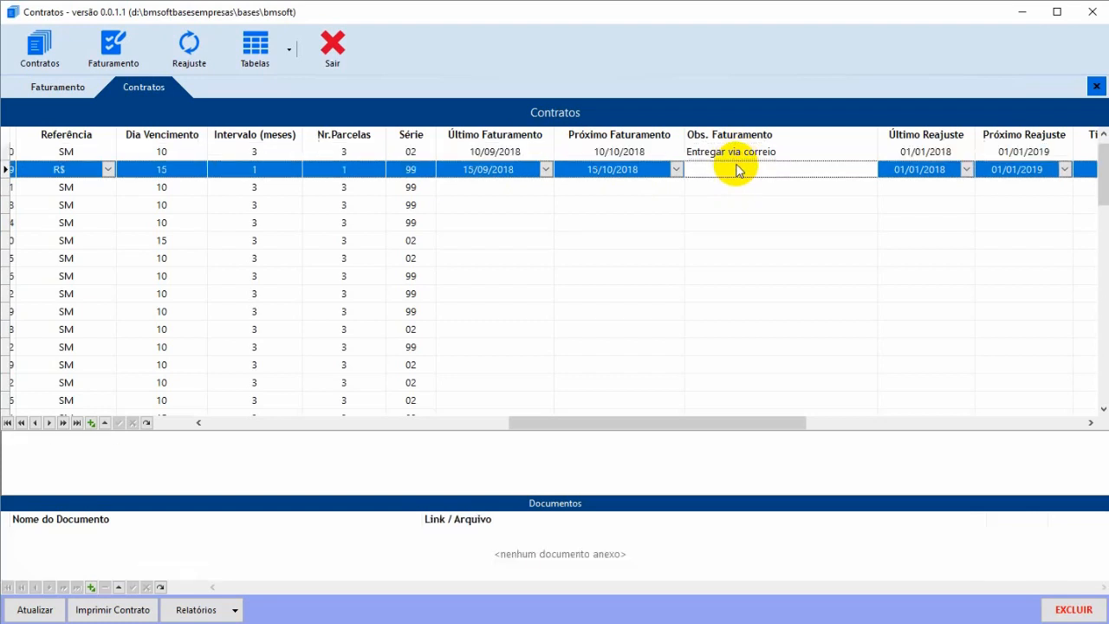
{"action": "left_click", "coordinate": [737, 155]}
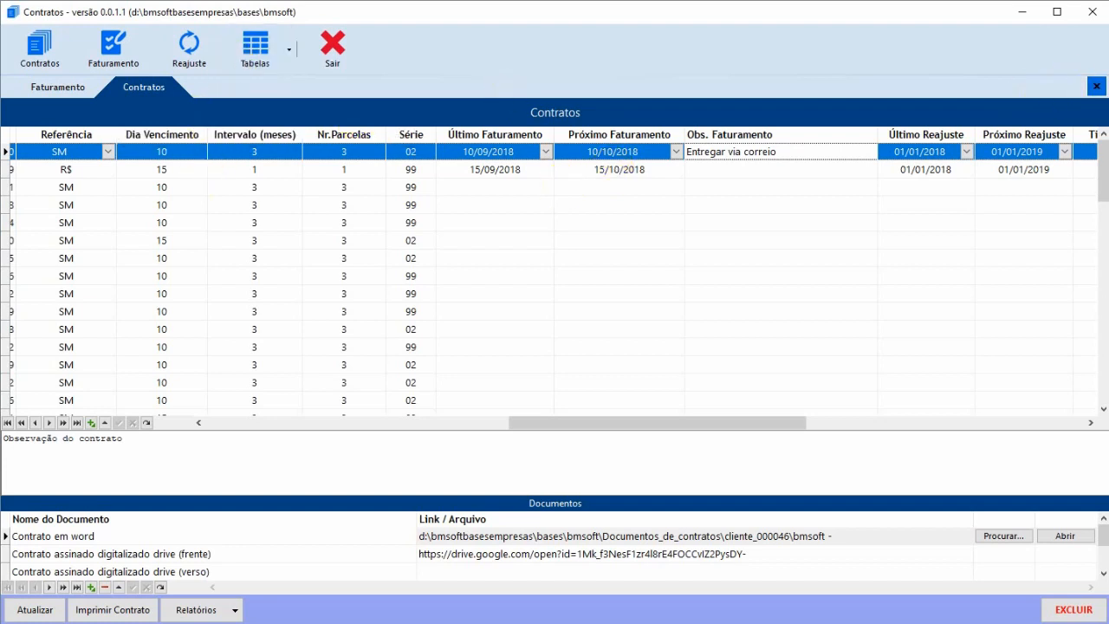
{"action": "left_click", "coordinate": [1095, 86]}
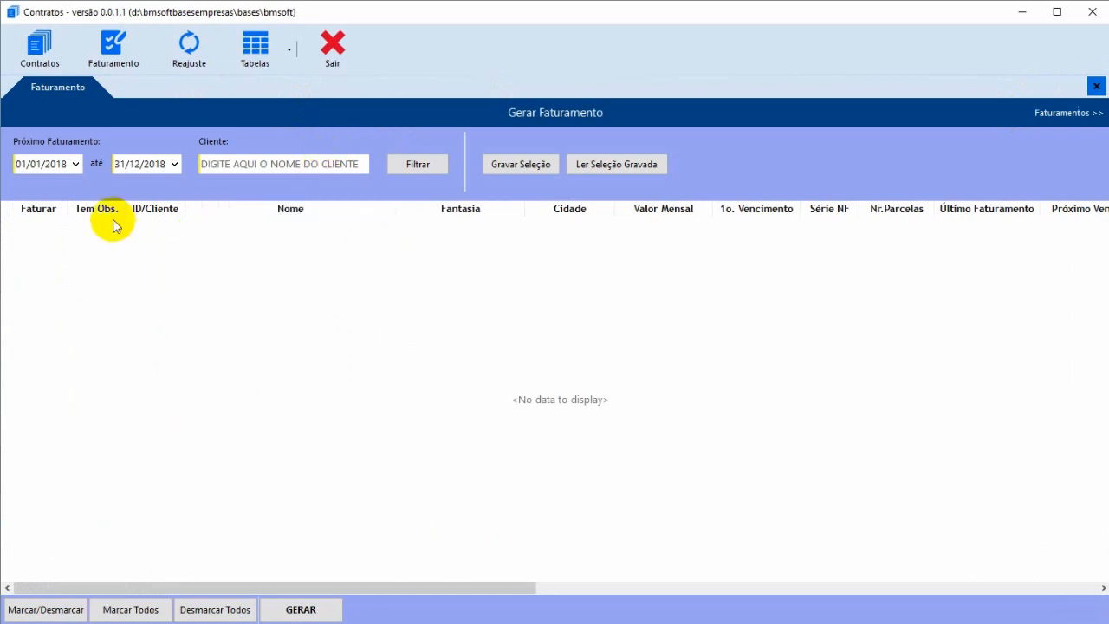
Step: Set the start date of the next billing period to 01/10/2018
{"action": "left_click", "coordinate": [75, 164]}
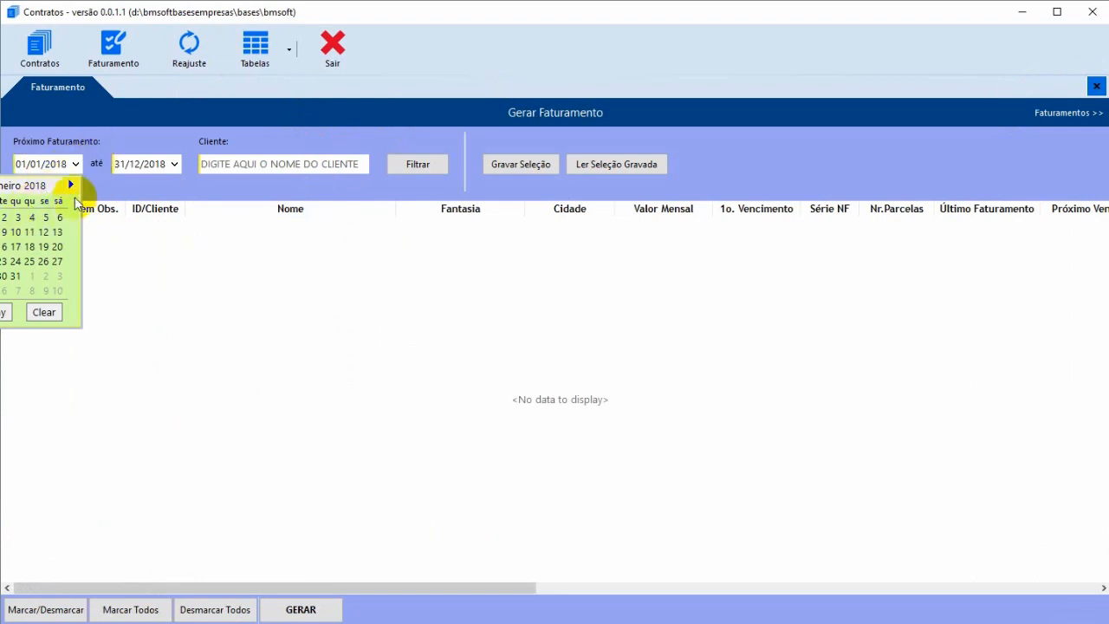
{"action": "left_click", "coordinate": [70, 185]}
{"action": "left_click", "coordinate": [69, 185]}
{"action": "left_click", "coordinate": [70, 185]}
{"action": "left_click", "coordinate": [69, 186]}
{"action": "left_click", "coordinate": [69, 186]}
{"action": "left_click", "coordinate": [69, 186]}
{"action": "left_click", "coordinate": [71, 185]}
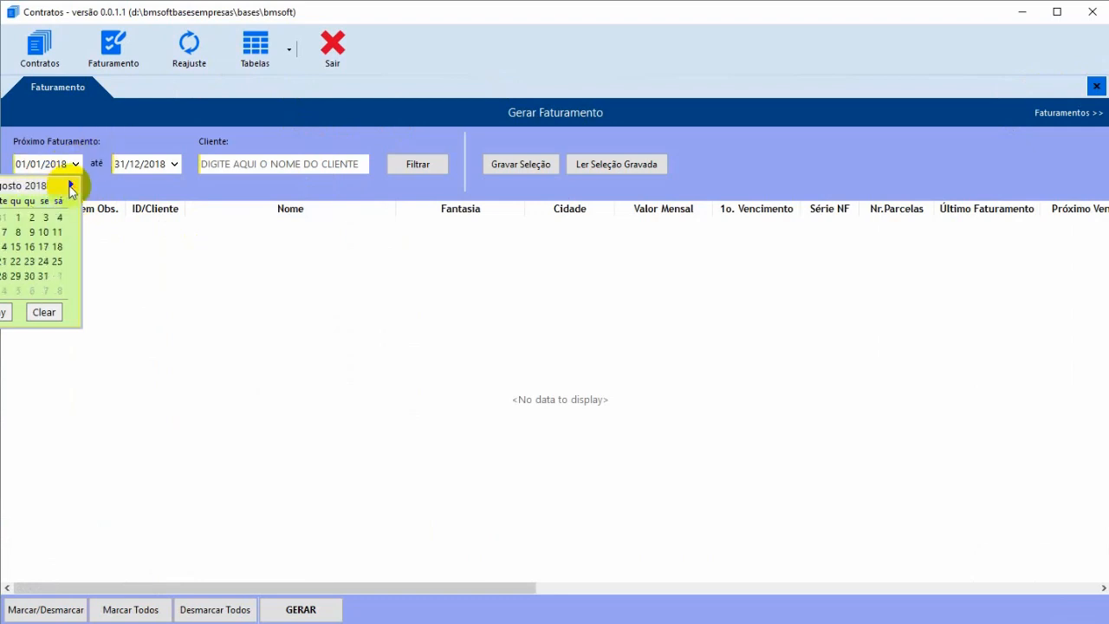
{"action": "left_click", "coordinate": [71, 185]}
{"action": "left_click", "coordinate": [71, 185]}
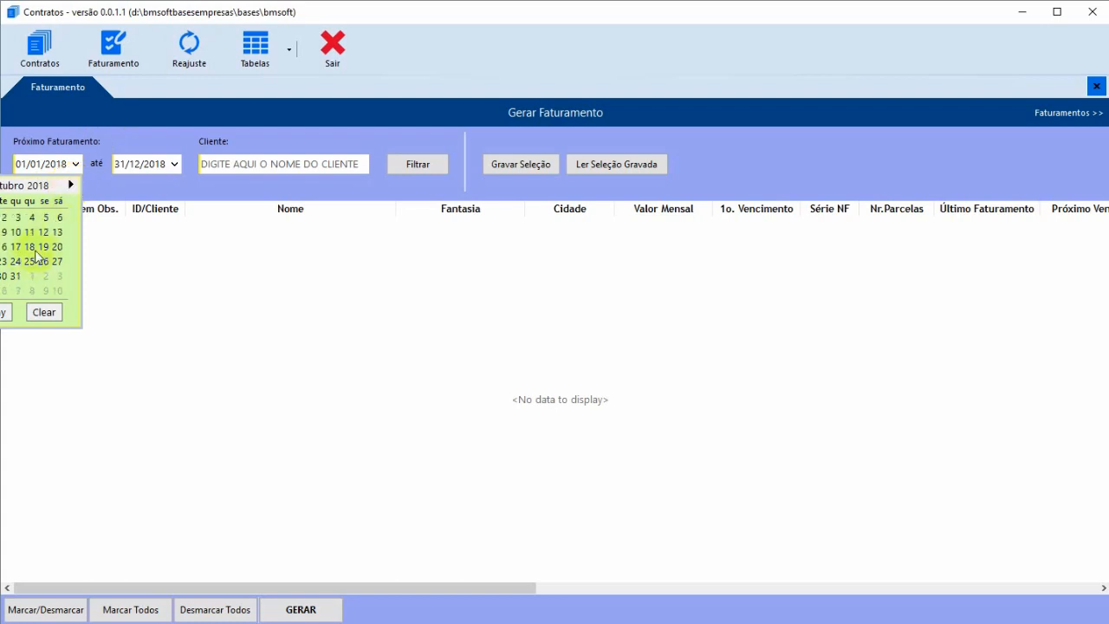
{"action": "left_click", "coordinate": [118, 165]}
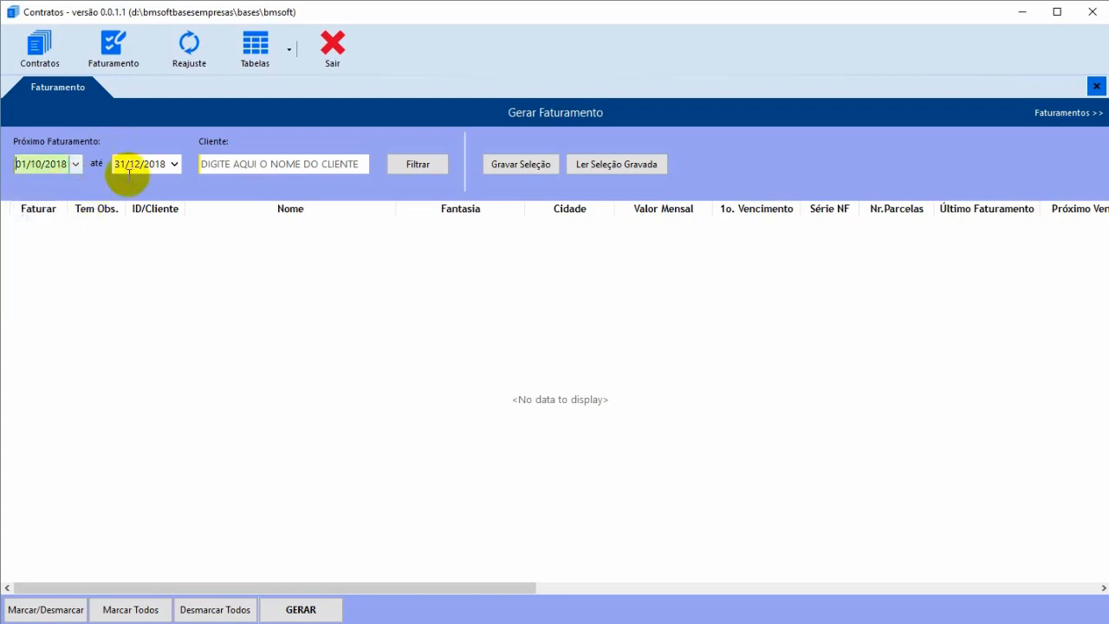
Step: Set the end date of the next billing period to 31/10/2018 and filter the contracts due for billing
{"action": "left_click", "coordinate": [175, 167]}
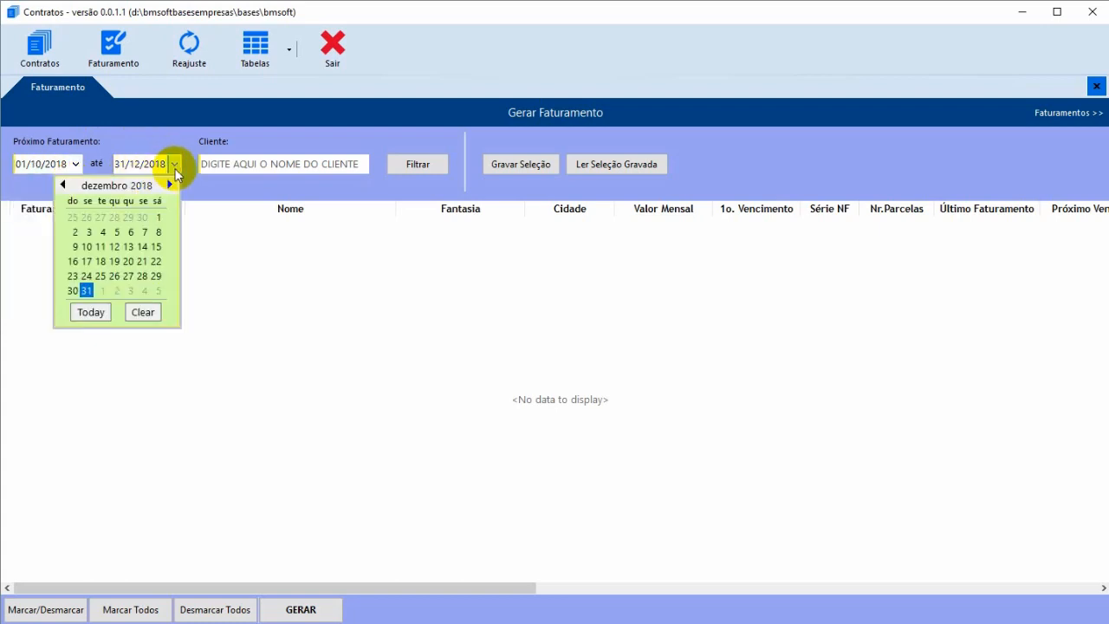
{"action": "left_click", "coordinate": [63, 184]}
{"action": "left_click", "coordinate": [62, 184]}
{"action": "left_click", "coordinate": [113, 277]}
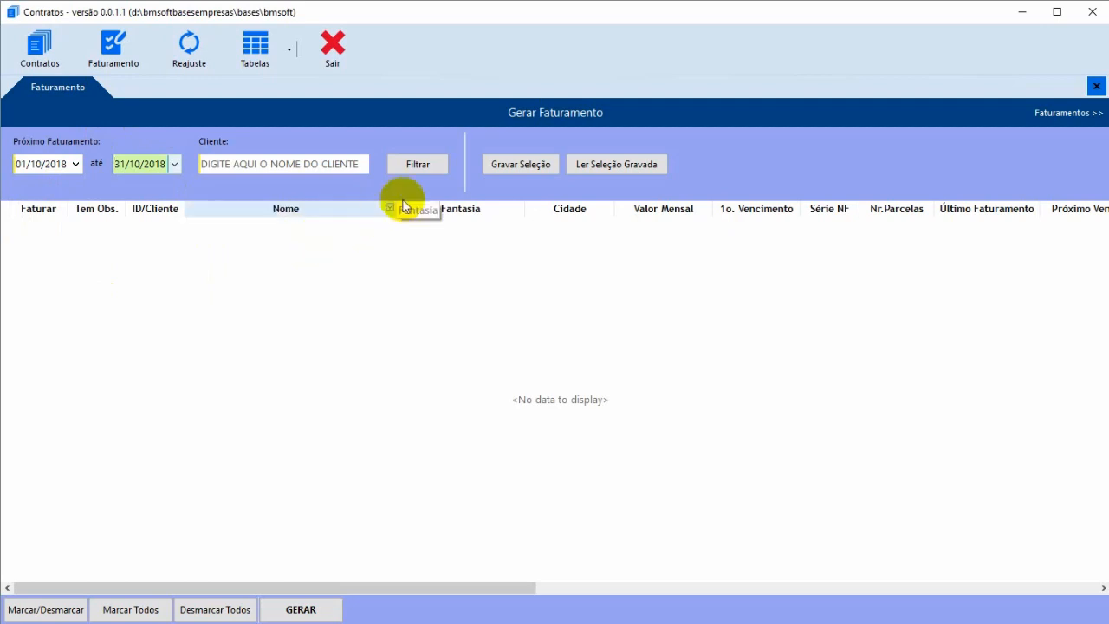
{"action": "left_click", "coordinate": [416, 164]}
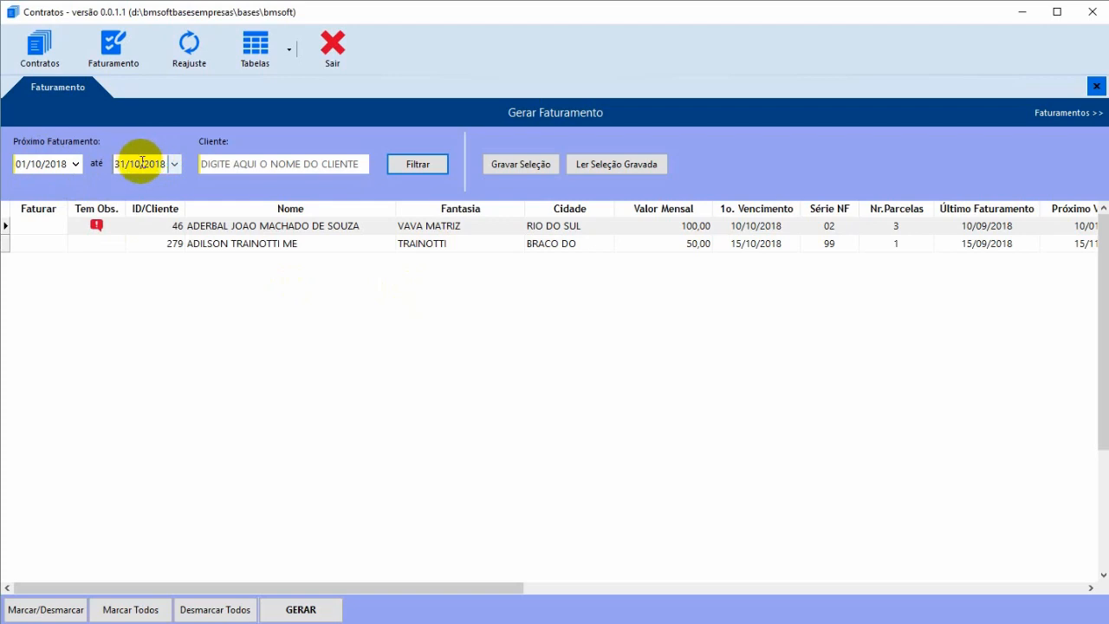
Step: Inspect the filtered contracts' trade names and their Faturar selection fields
{"action": "left_click", "coordinate": [450, 243]}
{"action": "left_click", "coordinate": [455, 227]}
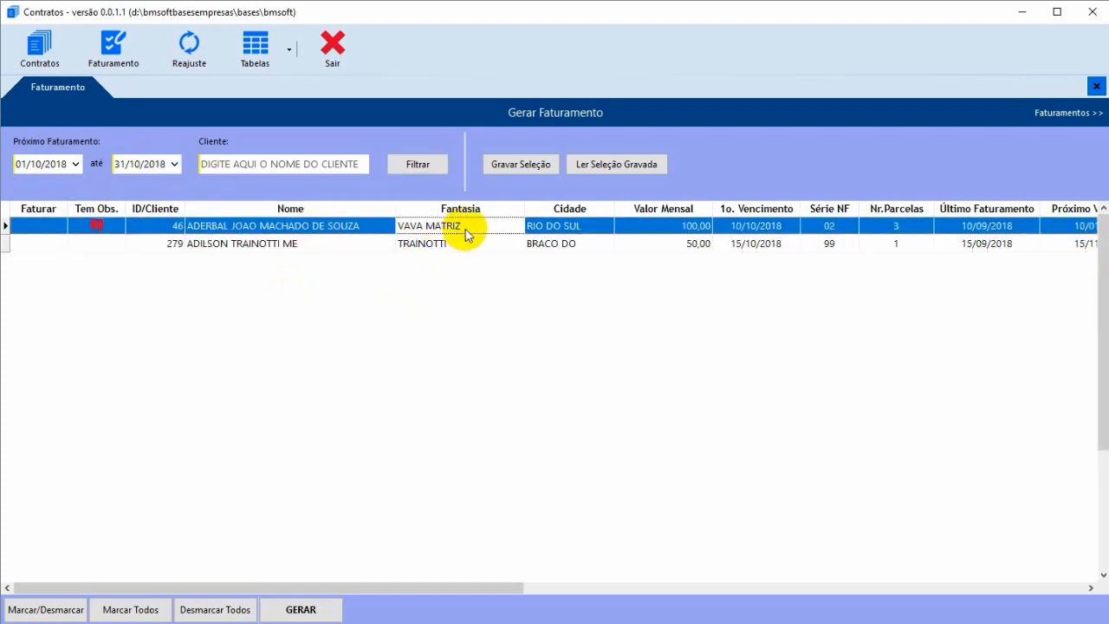
{"action": "left_click", "coordinate": [469, 243]}
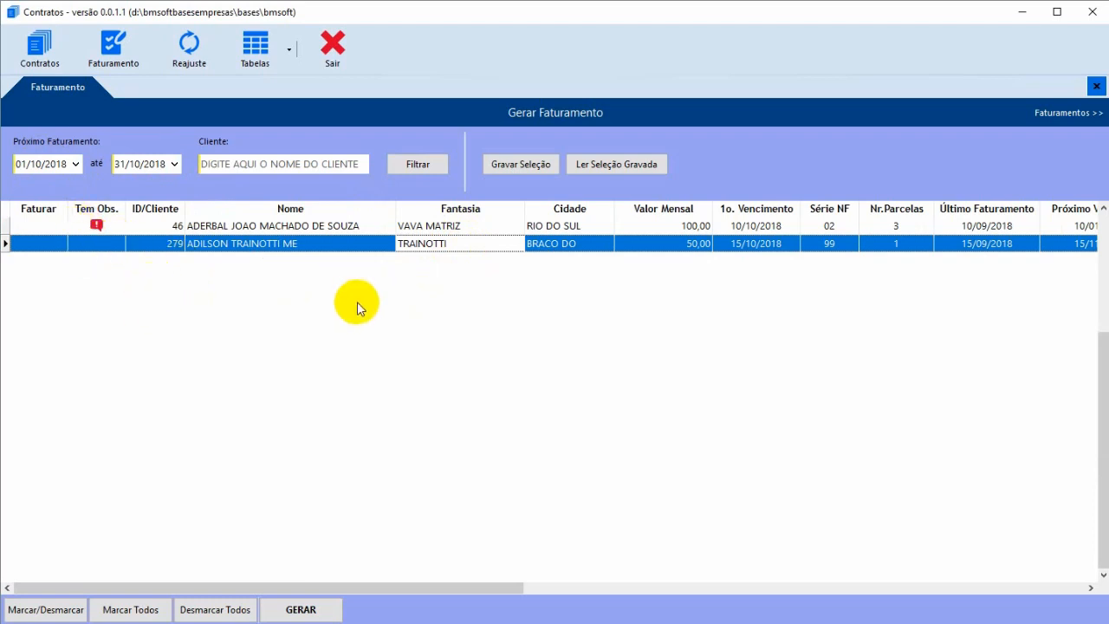
{"action": "left_click", "coordinate": [52, 228]}
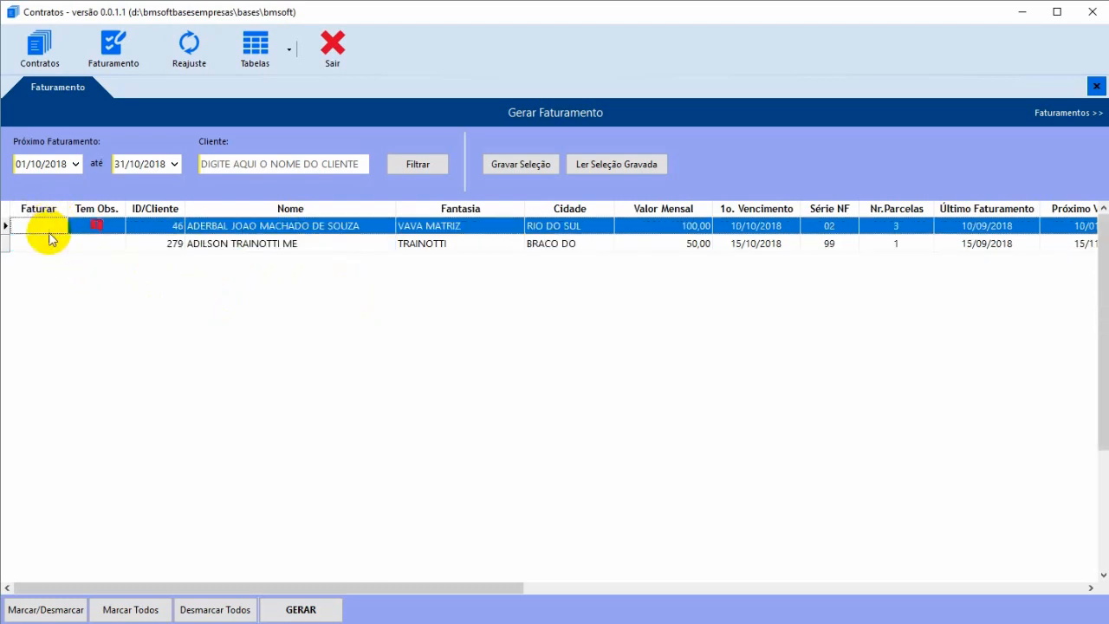
{"action": "left_click", "coordinate": [43, 244]}
{"action": "left_click", "coordinate": [47, 229]}
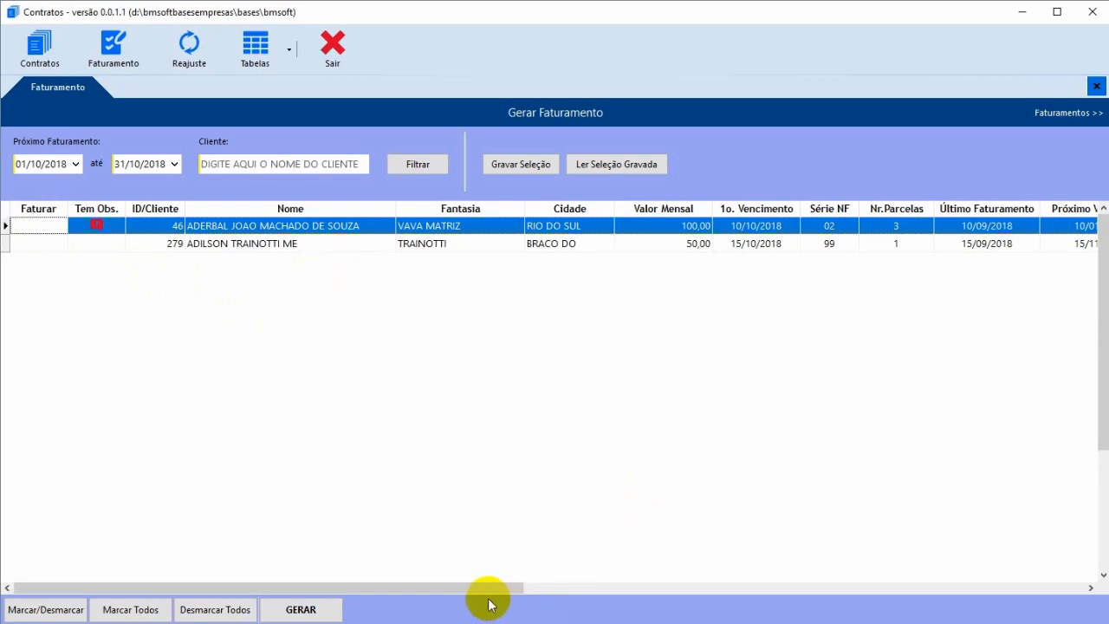
Step: Review the filtered contracts' next due dates and the observation flag on the first contract
{"action": "mouse_move", "coordinate": [484, 596]}
{"action": "left_mouse_down"}
{"action": "mouse_move", "coordinate": [470, 595]}
{"action": "mouse_move", "coordinate": [508, 594]}
{"action": "mouse_move", "coordinate": [465, 601]}
{"action": "left_mouse_up"}
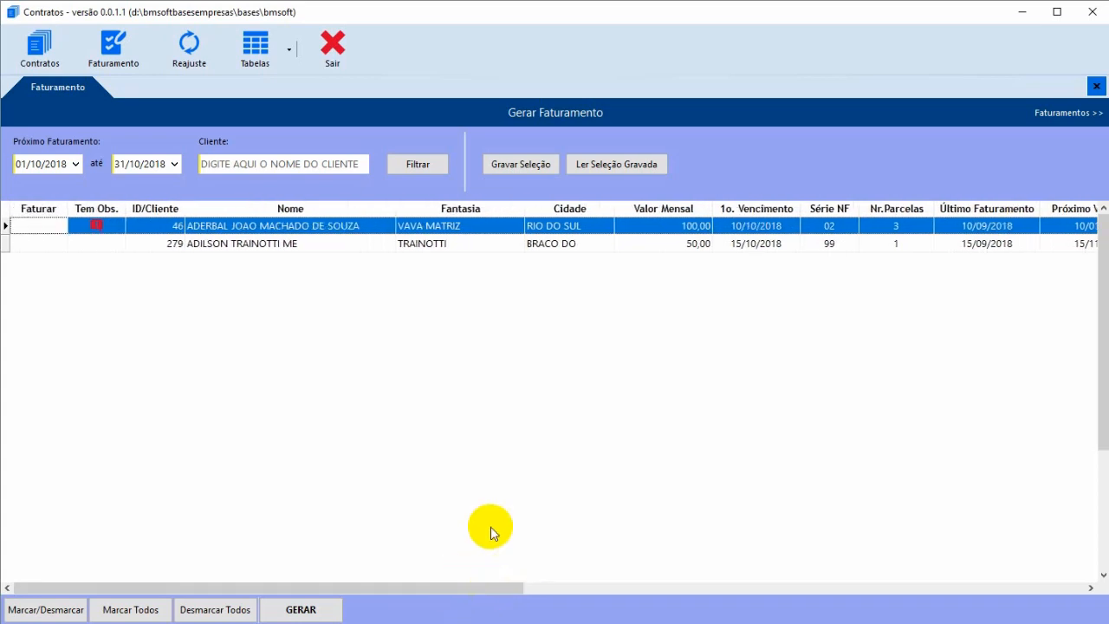
{"action": "left_click_drag", "start_coordinate": [495, 592], "coordinate": [528, 586]}
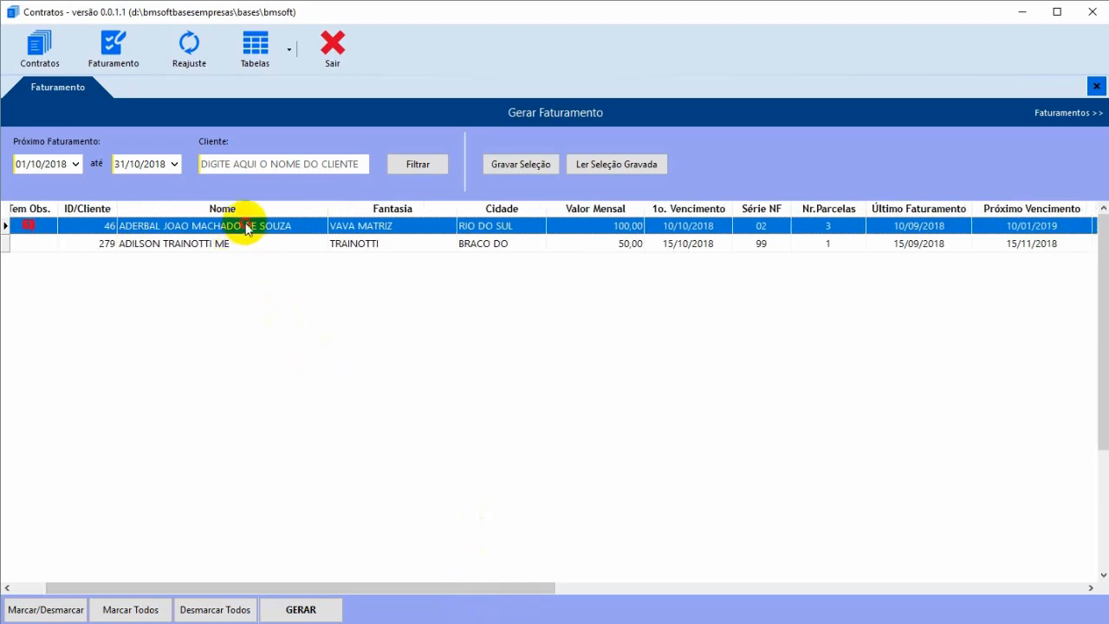
{"action": "left_click", "coordinate": [186, 245]}
{"action": "left_click_drag", "start_coordinate": [507, 590], "coordinate": [408, 576]}
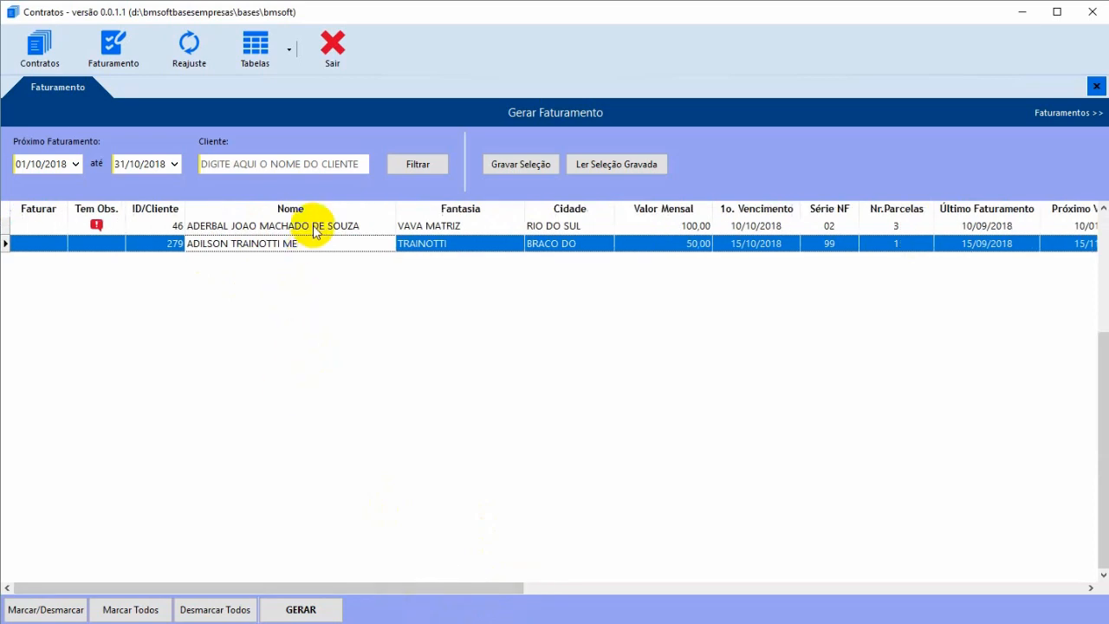
{"action": "left_click", "coordinate": [108, 224]}
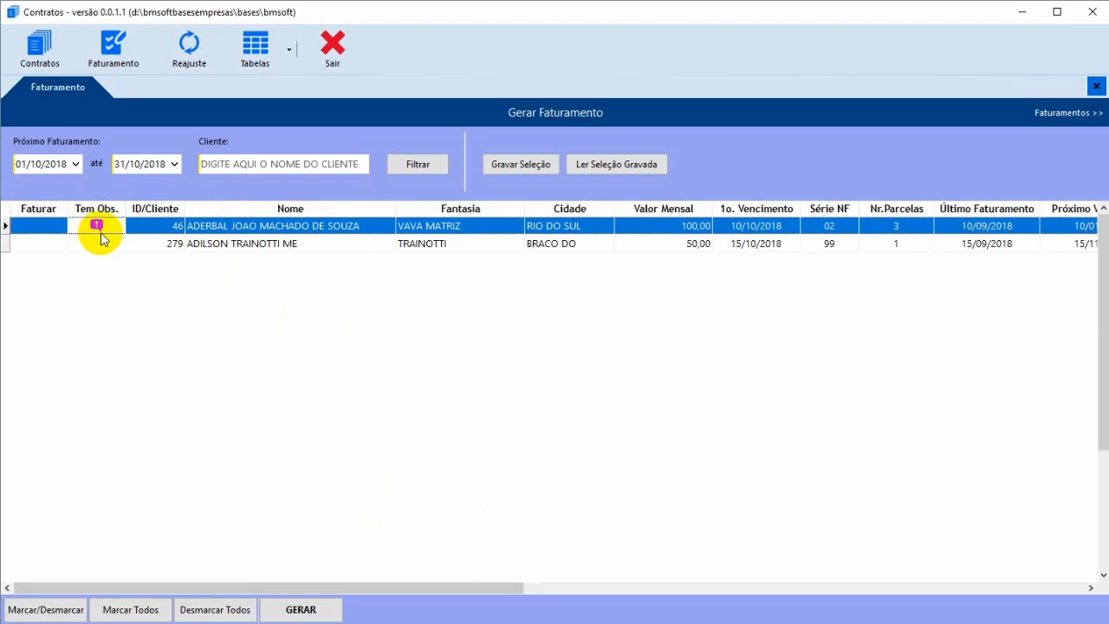
Step: Open the contract list and review the first contract's adjustment note, general contract observation and billing note
{"action": "left_click", "coordinate": [45, 54]}
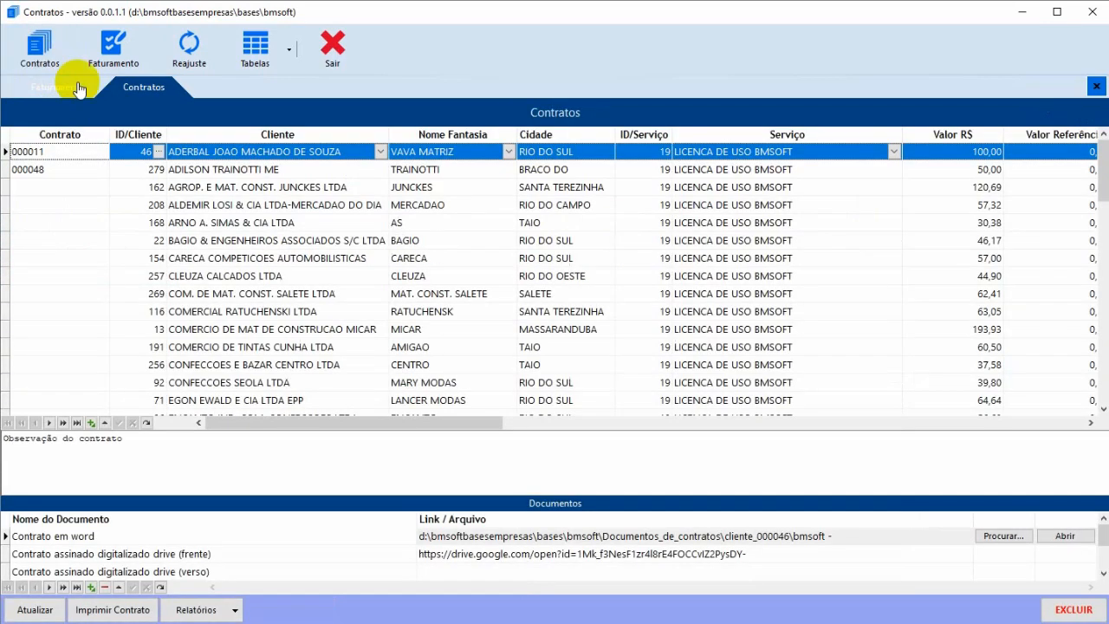
{"action": "left_click_drag", "start_coordinate": [391, 421], "coordinate": [725, 453]}
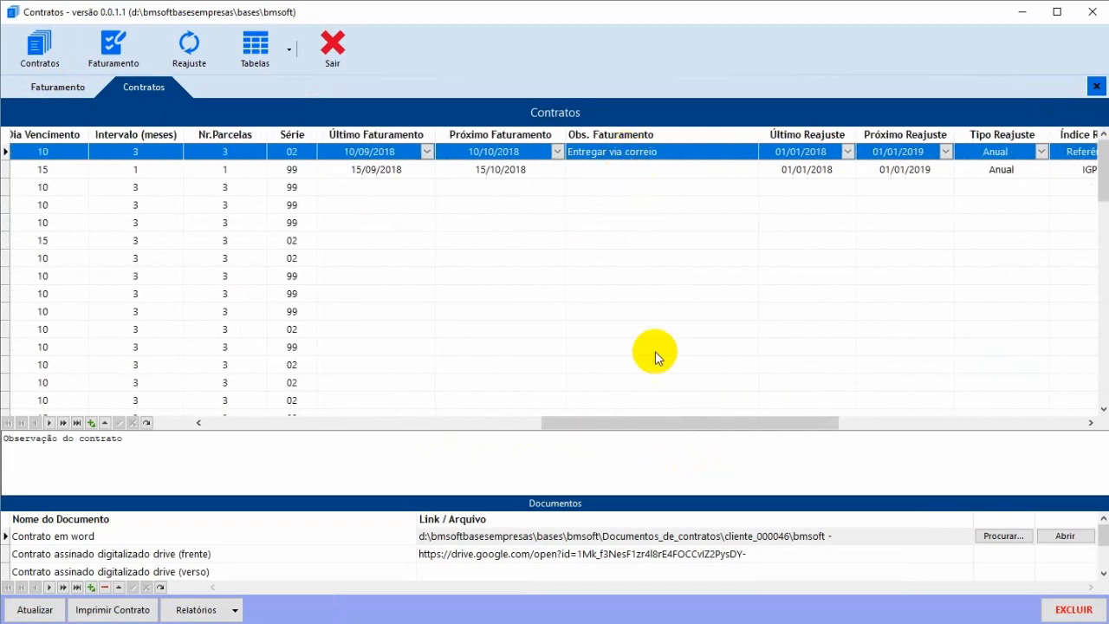
{"action": "left_click_drag", "start_coordinate": [637, 422], "coordinate": [828, 358]}
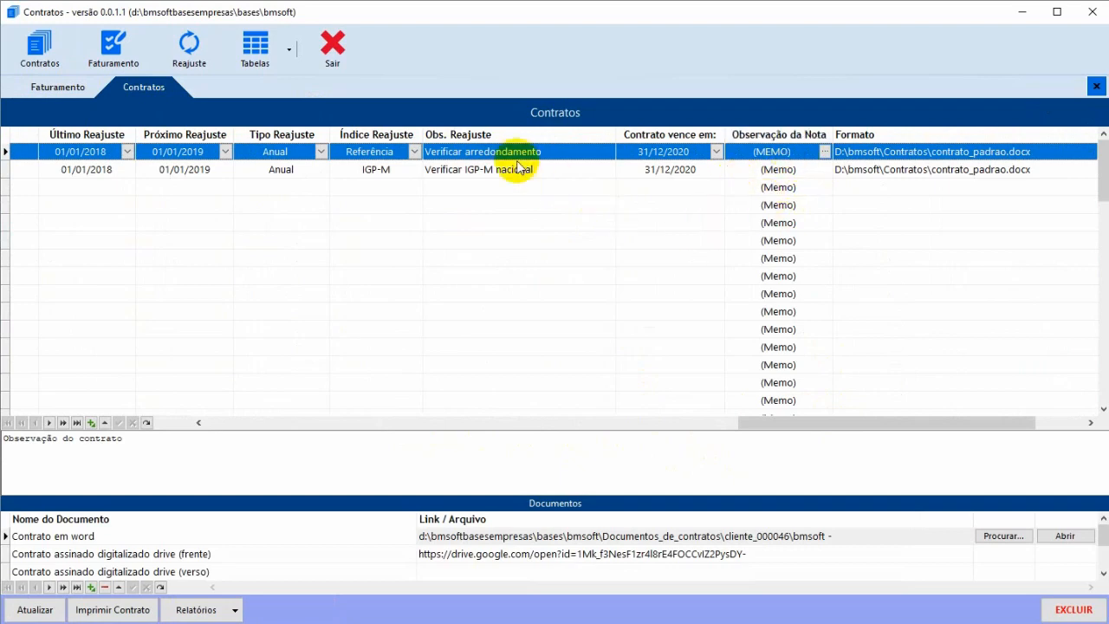
{"action": "triple_click", "coordinate": [78, 457]}
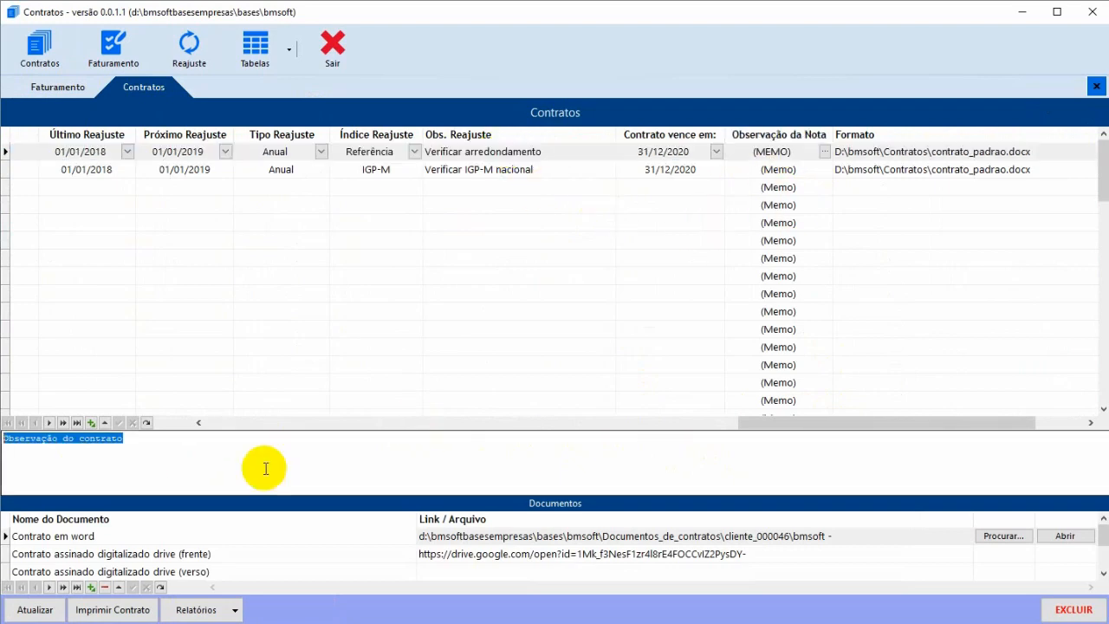
{"action": "left_click", "coordinate": [870, 428]}
{"action": "left_click_drag", "start_coordinate": [663, 448], "coordinate": [638, 453]}
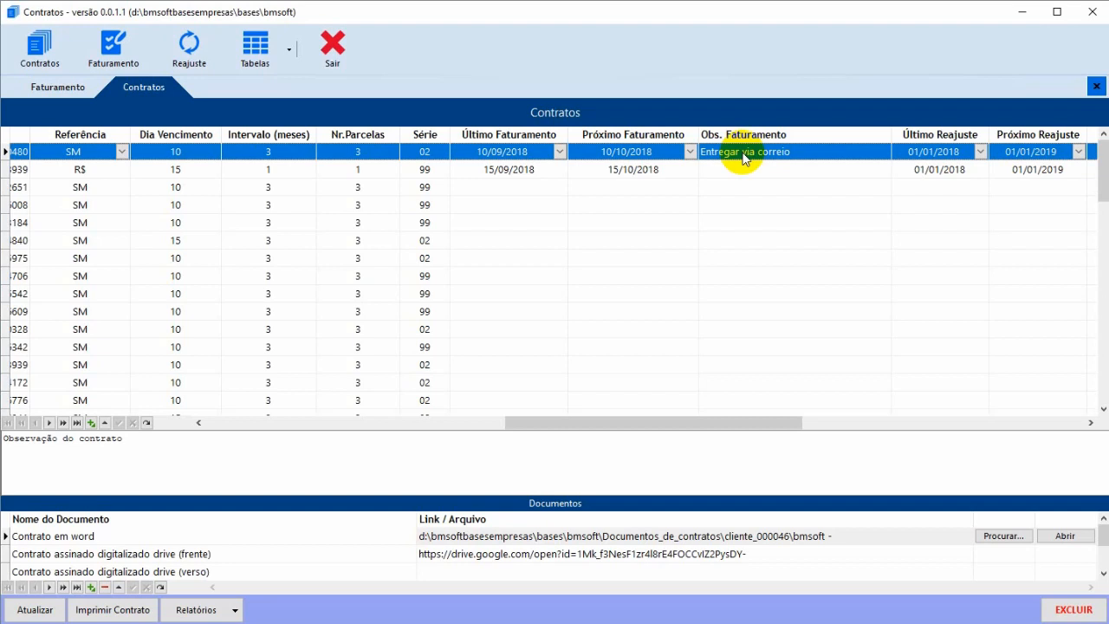
Step: Return to billing generation and check the Obs. Faturamento note of the first filtered contract
{"action": "left_click", "coordinate": [73, 87]}
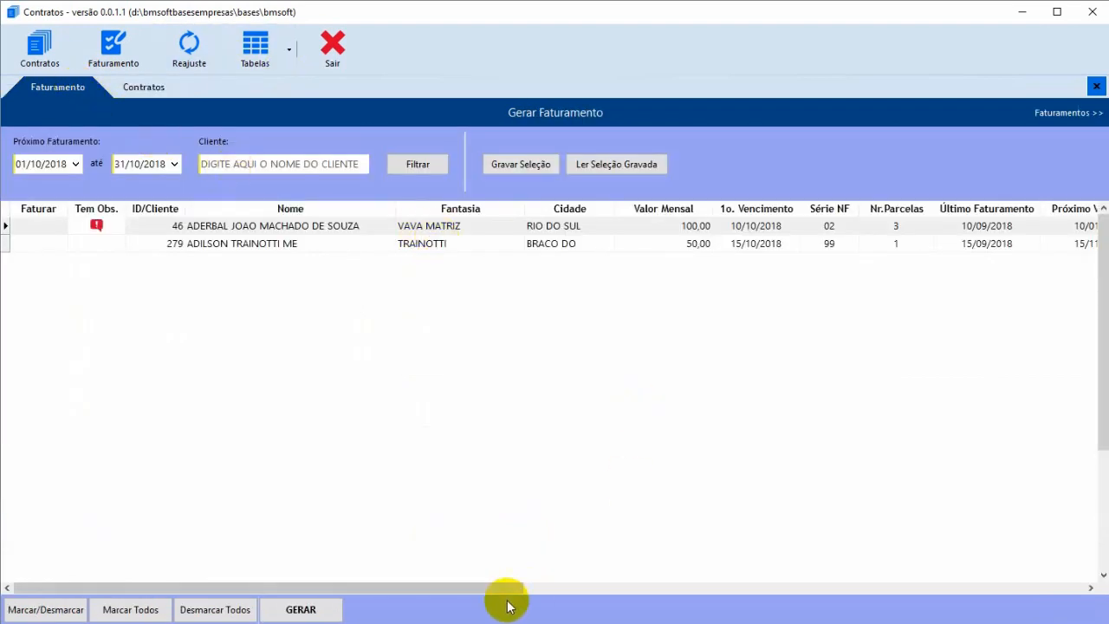
{"action": "mouse_move", "coordinate": [496, 592]}
{"action": "left_mouse_down"}
{"action": "mouse_move", "coordinate": [548, 595]}
{"action": "mouse_move", "coordinate": [490, 589]}
{"action": "left_mouse_up"}
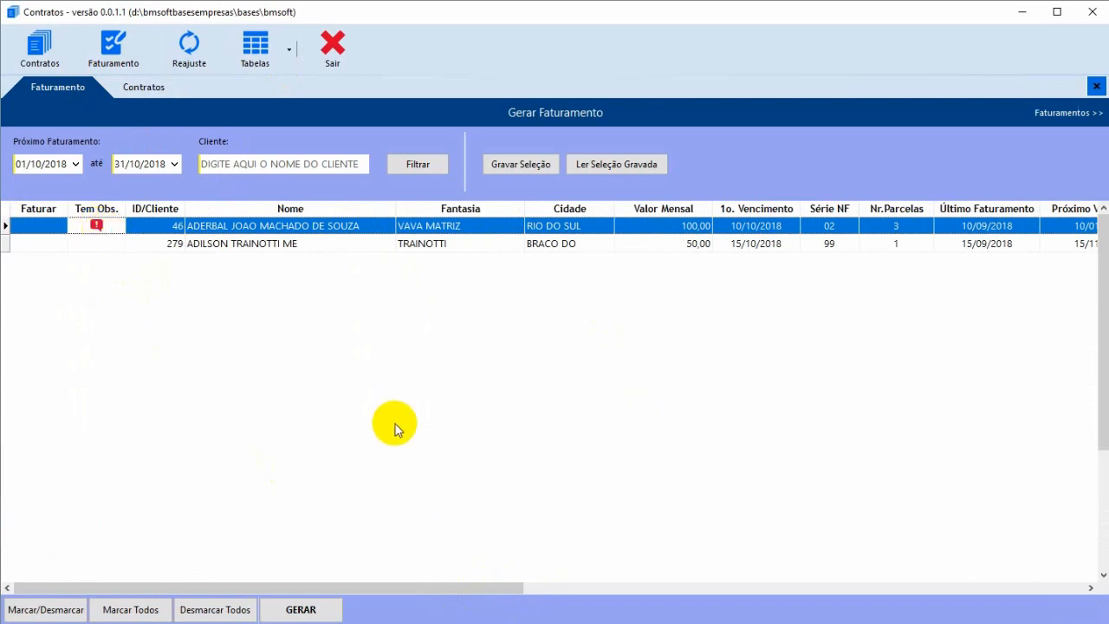
{"action": "left_click_drag", "start_coordinate": [322, 587], "coordinate": [842, 529]}
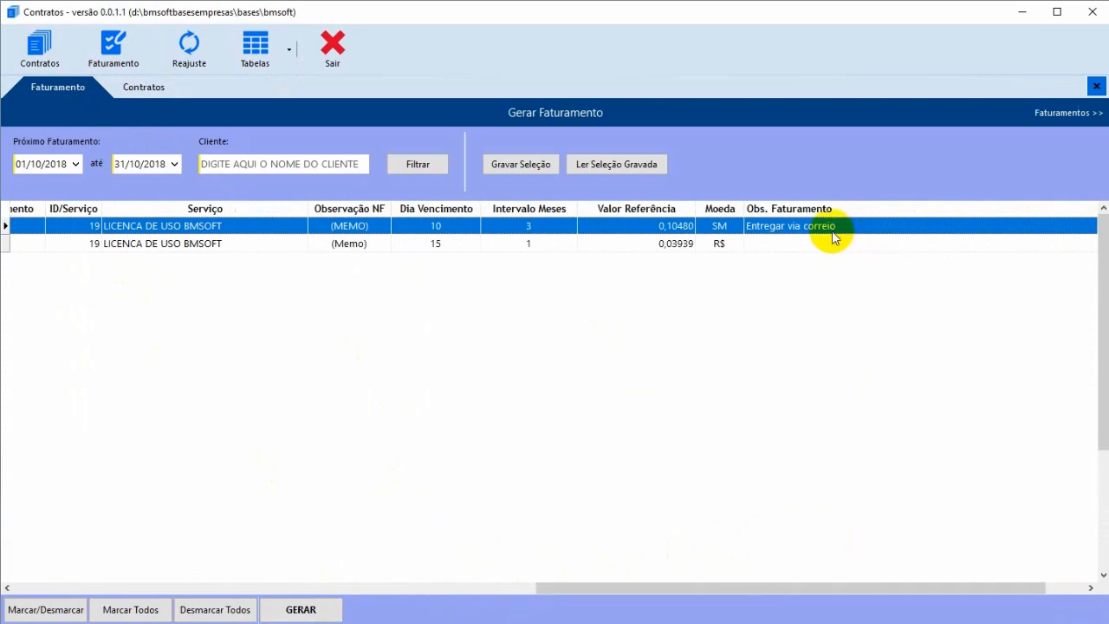
{"action": "left_click", "coordinate": [833, 232]}
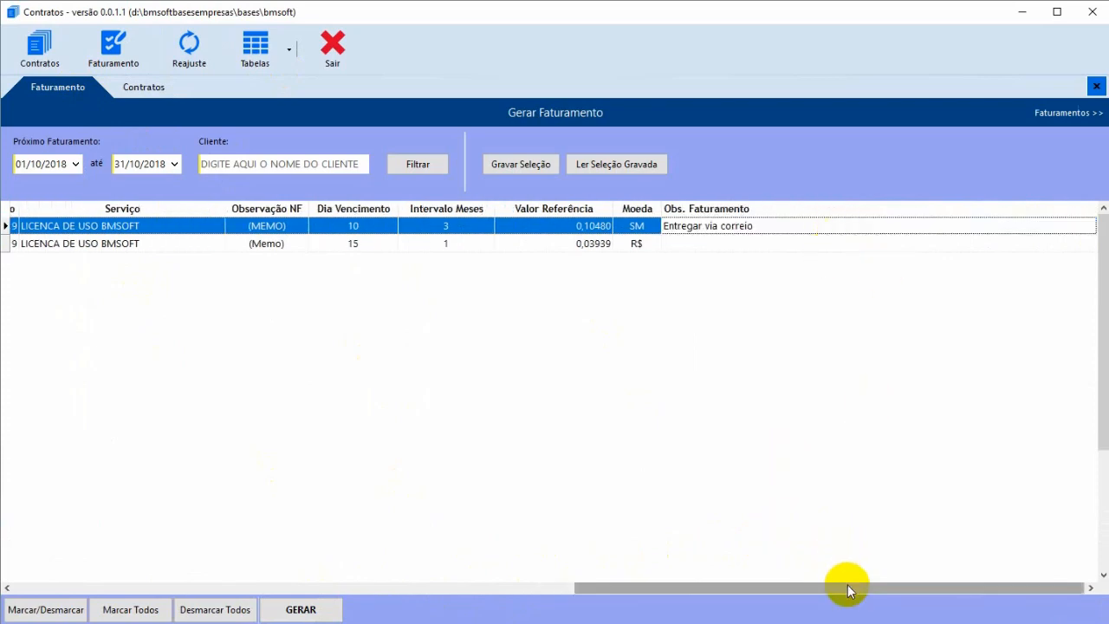
{"action": "left_click_drag", "start_coordinate": [814, 594], "coordinate": [290, 619]}
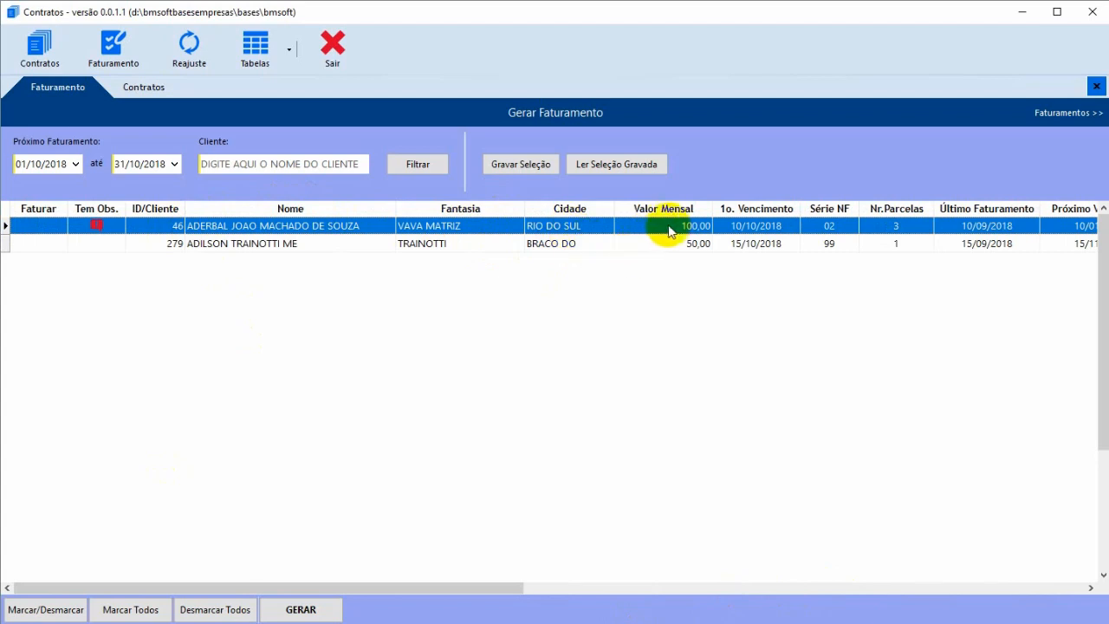
Step: Compare the first contract's monthly value in billing generation with its Valor R$ in the contract list
{"action": "left_click_drag", "start_coordinate": [358, 586], "coordinate": [453, 574]}
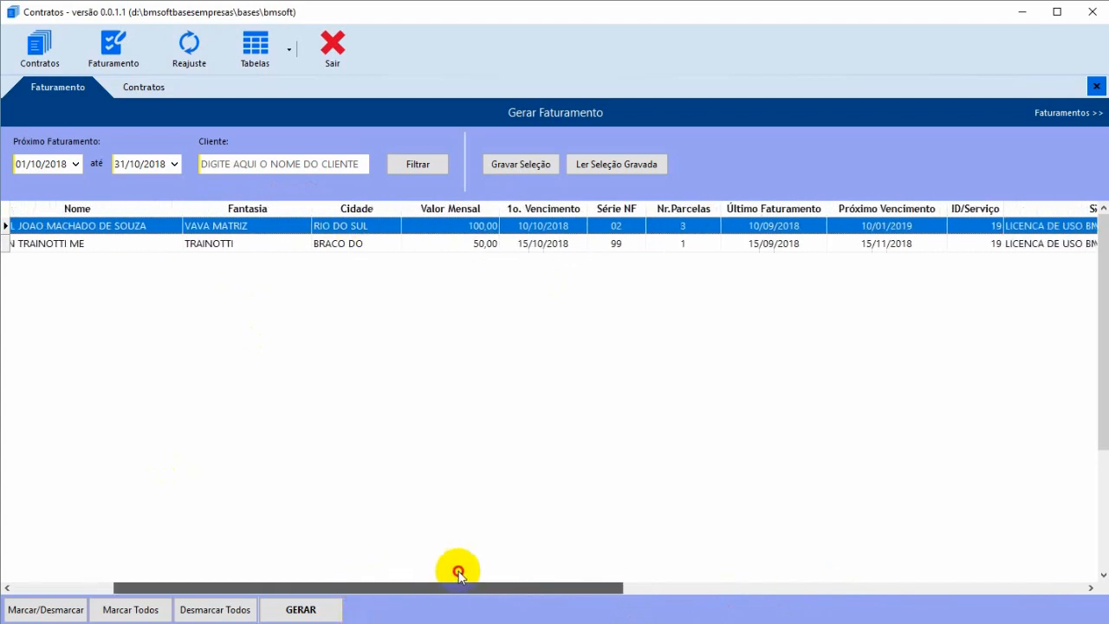
{"action": "left_click", "coordinate": [130, 93]}
{"action": "left_click_drag", "start_coordinate": [569, 425], "coordinate": [425, 440]}
{"action": "left_click", "coordinate": [422, 152]}
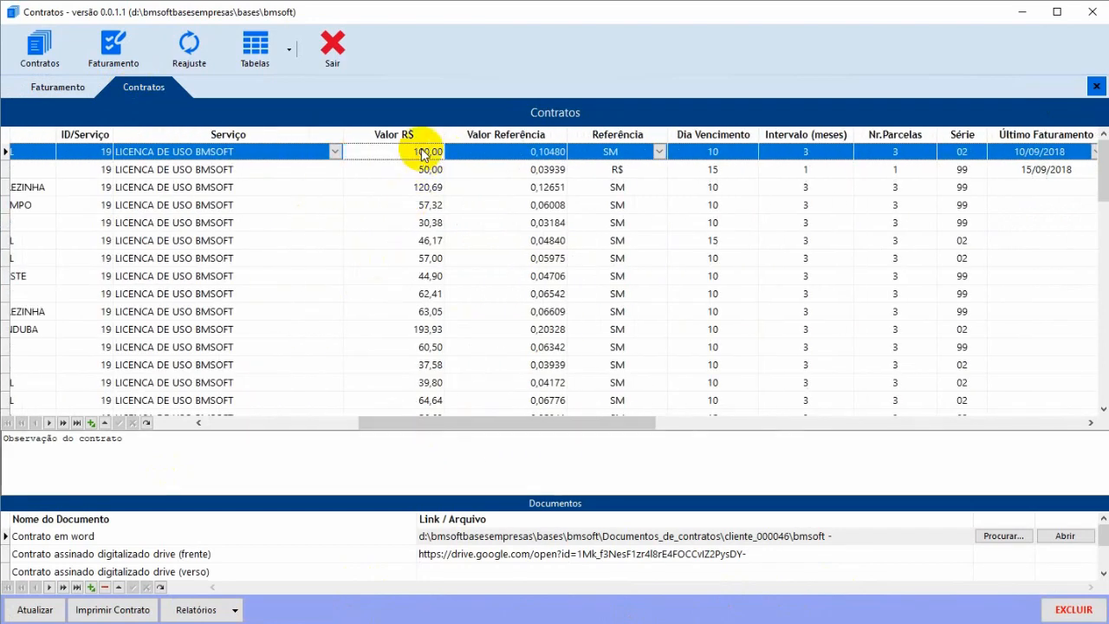
{"action": "left_click", "coordinate": [44, 88]}
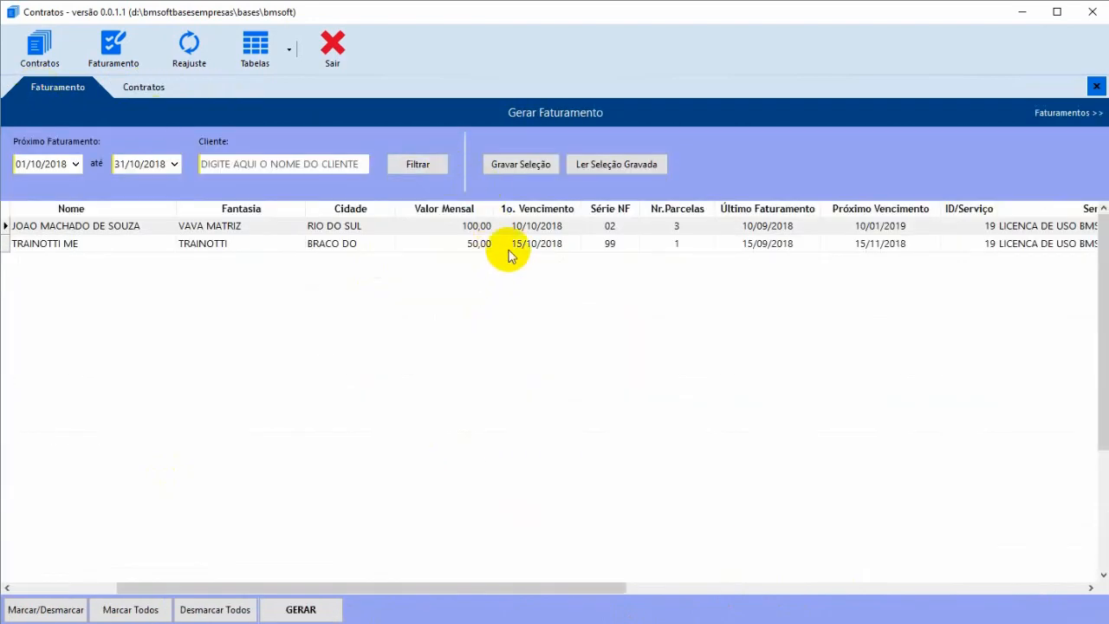
Step: Examine the first due date, invoice series and number of installments of the first contract to bill
{"action": "left_click", "coordinate": [556, 229]}
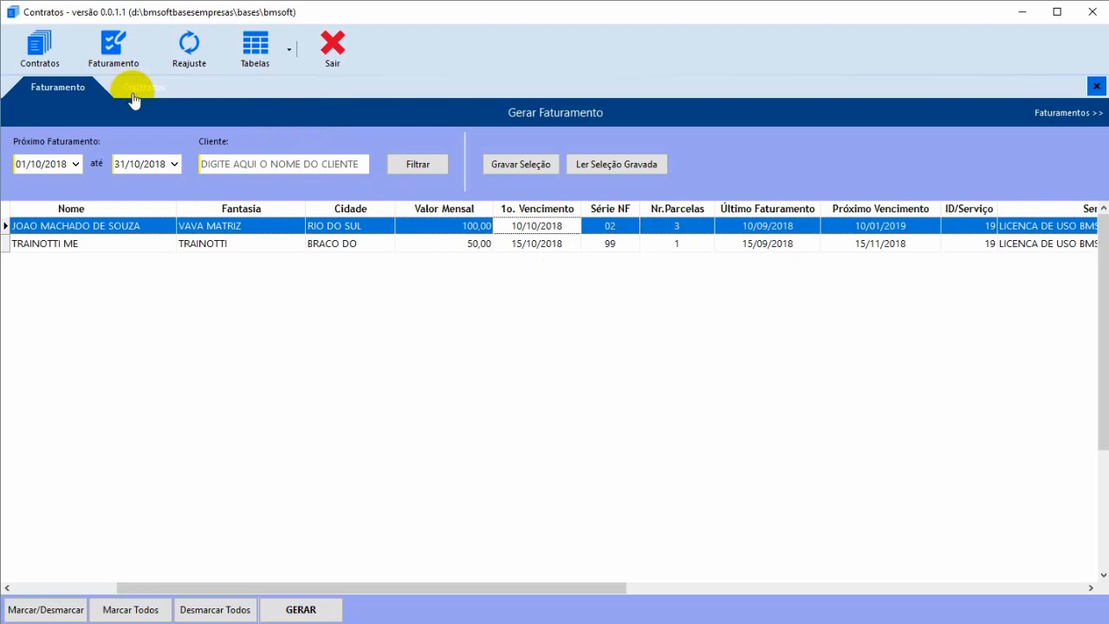
{"action": "left_click", "coordinate": [615, 227]}
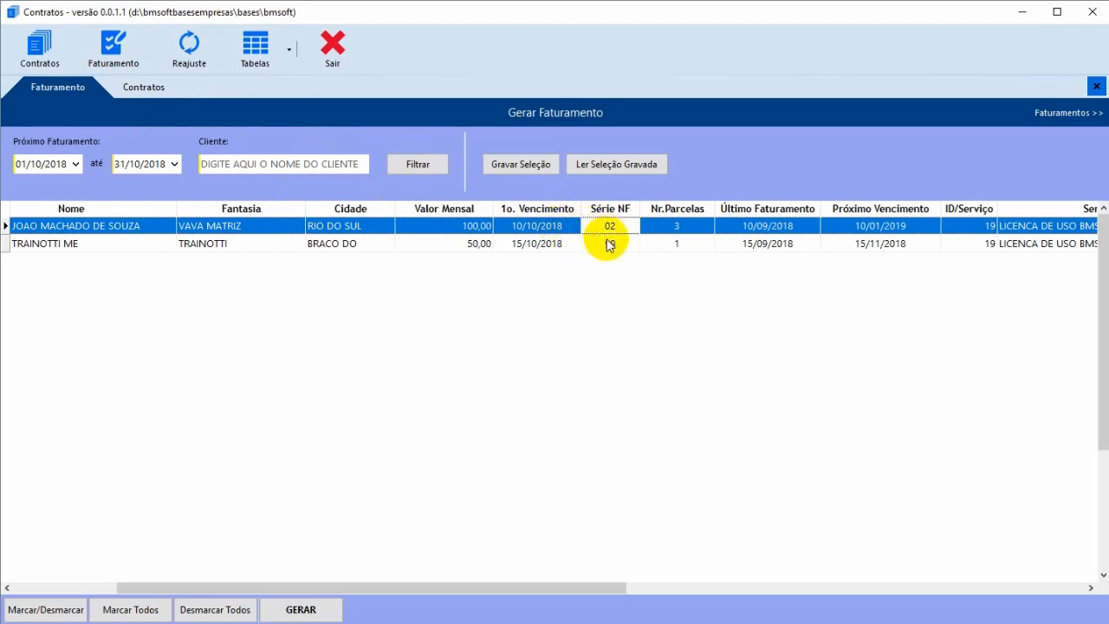
{"action": "left_click", "coordinate": [561, 231]}
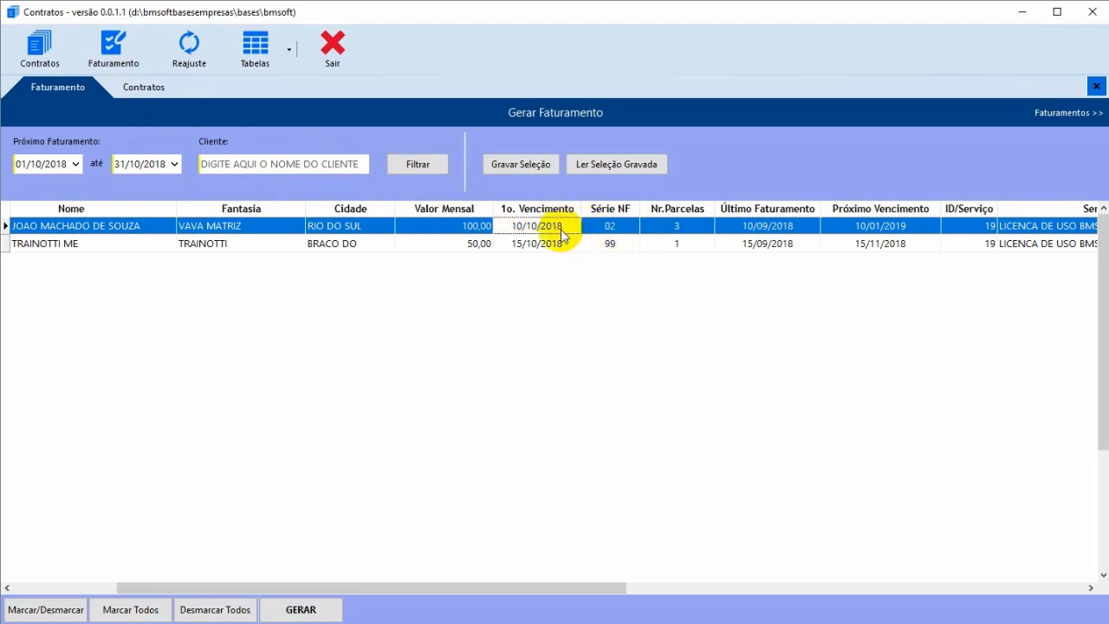
{"action": "left_click", "coordinate": [683, 233]}
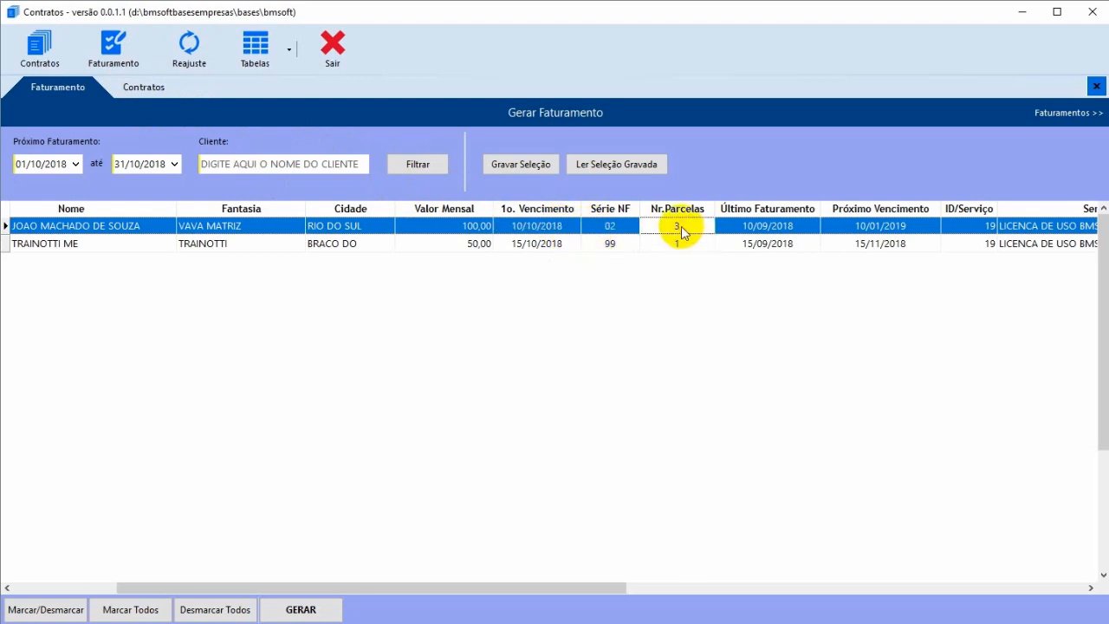
{"action": "left_click", "coordinate": [576, 233]}
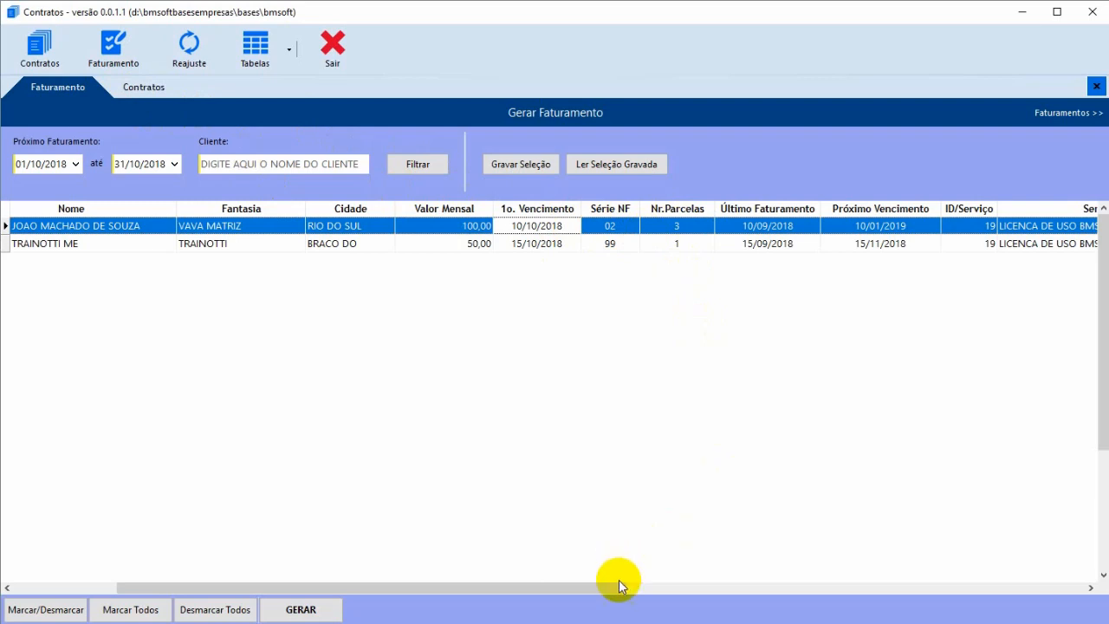
Step: Review the first contract's last billing date and compare its first due date with its next due date
{"action": "left_click_drag", "start_coordinate": [606, 589], "coordinate": [655, 588]}
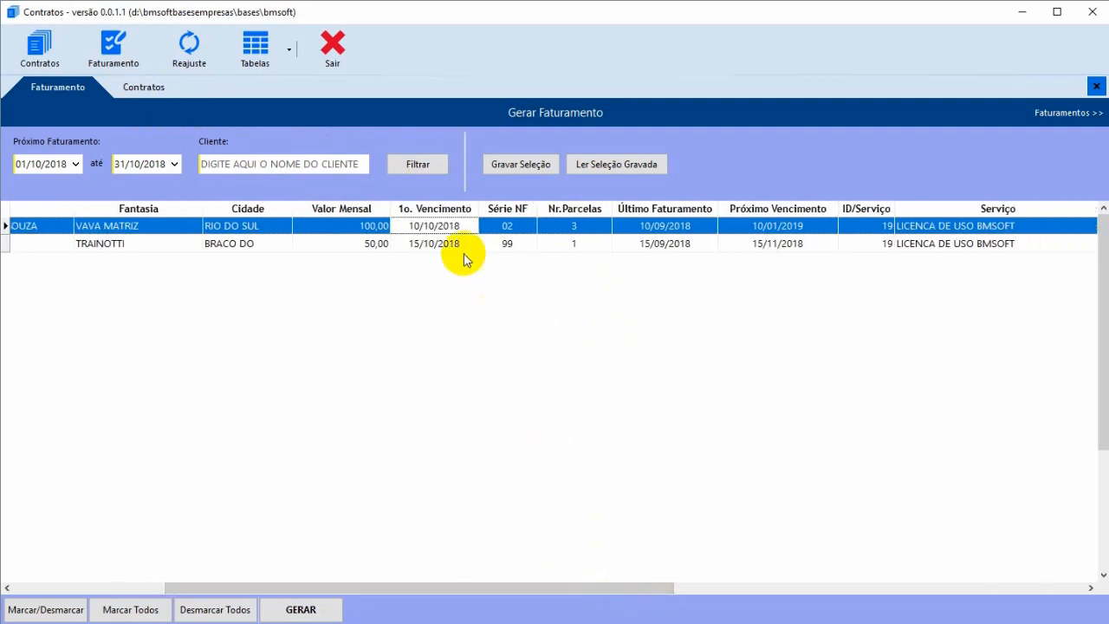
{"action": "left_click", "coordinate": [511, 228]}
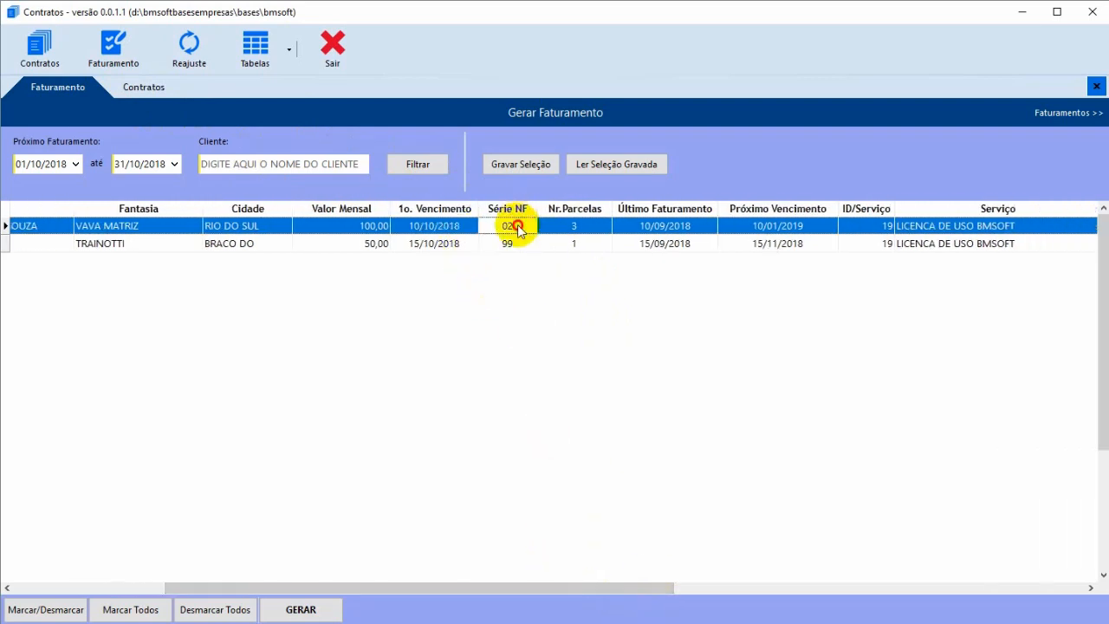
{"action": "left_click", "coordinate": [575, 230]}
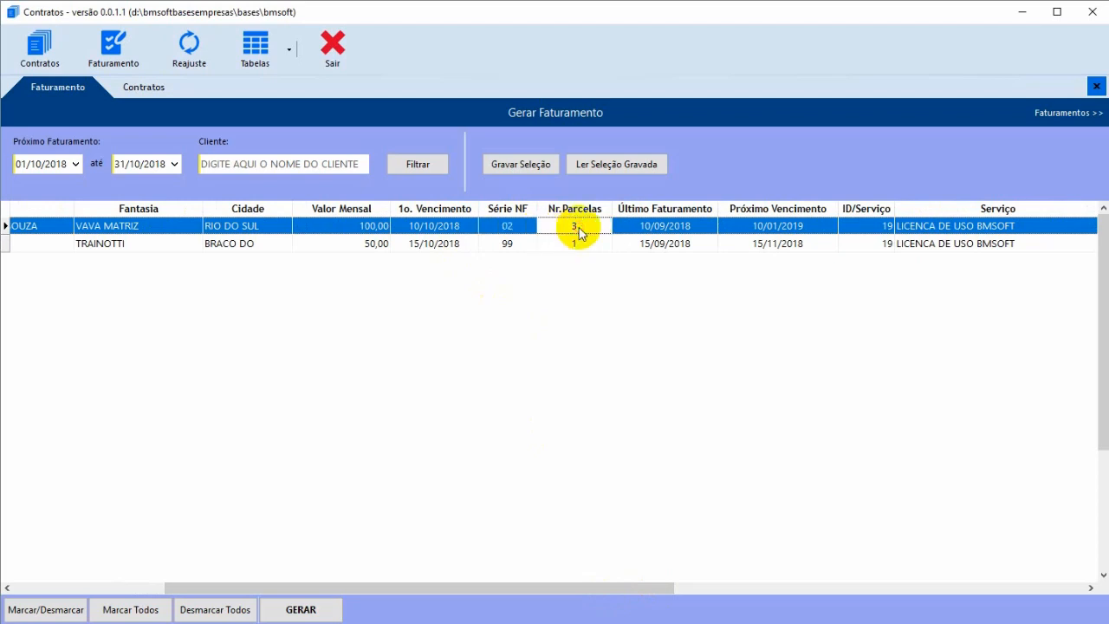
{"action": "left_click", "coordinate": [664, 228]}
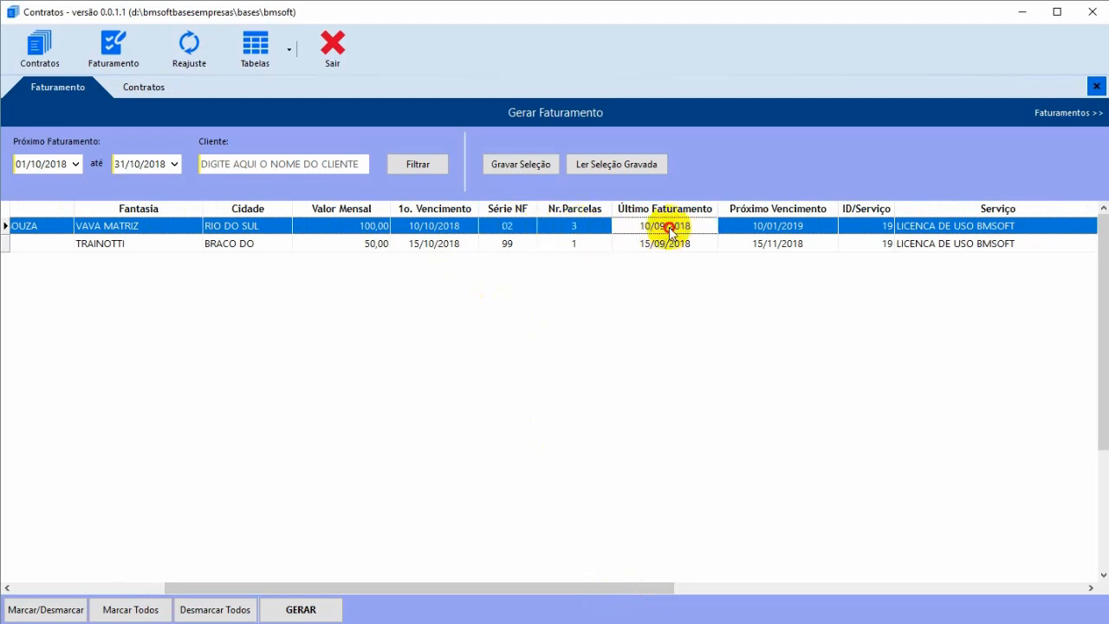
{"action": "left_click_drag", "start_coordinate": [635, 588], "coordinate": [679, 564]}
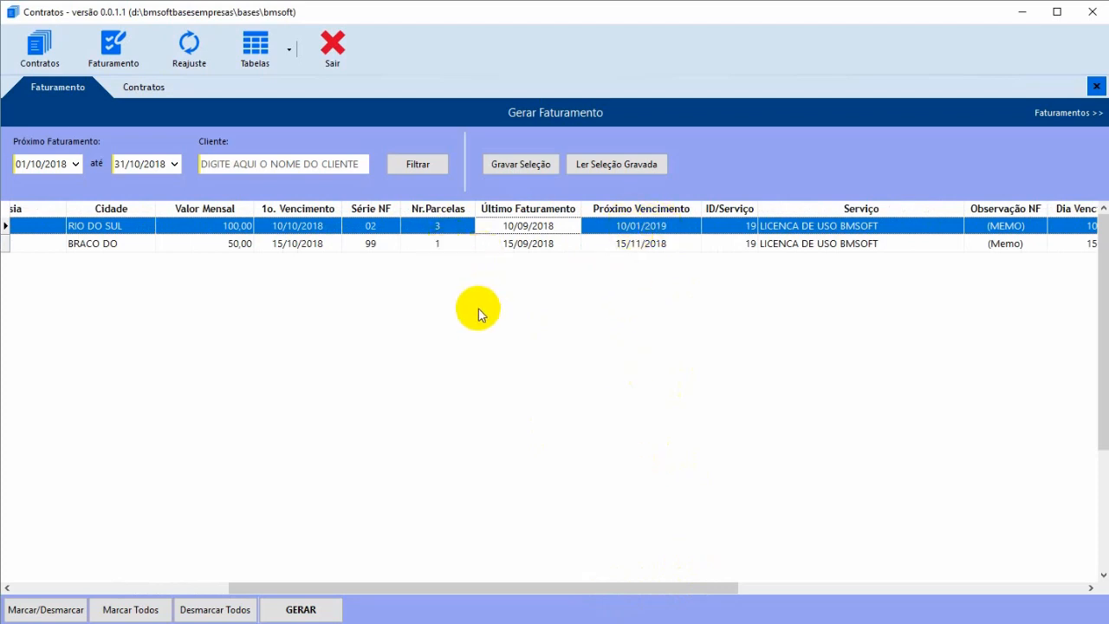
{"action": "left_click", "coordinate": [297, 226]}
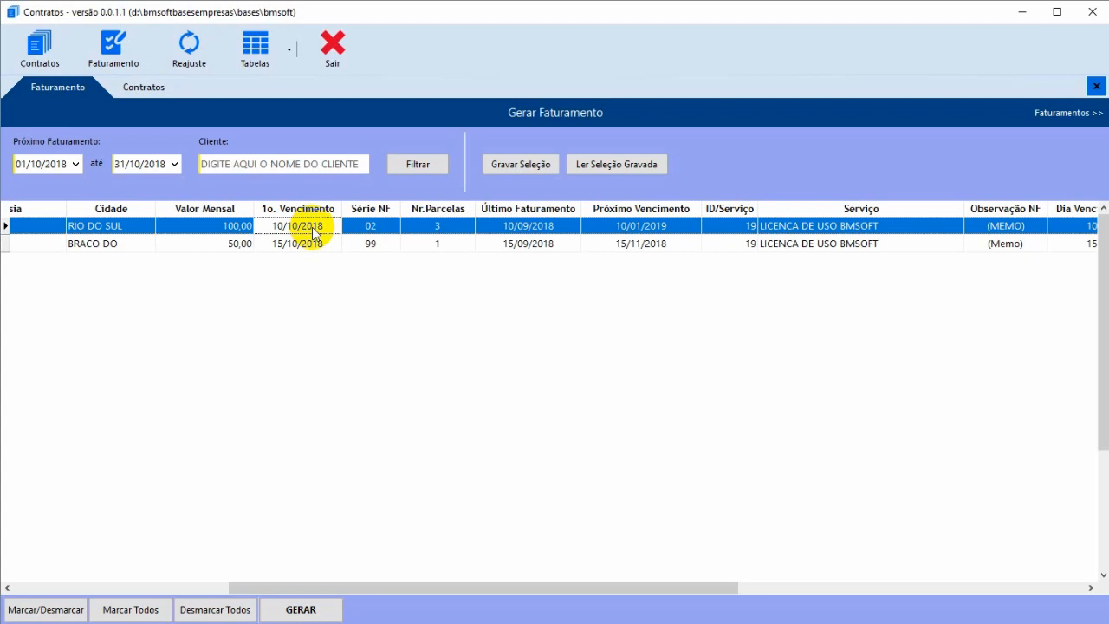
{"action": "left_click", "coordinate": [650, 233]}
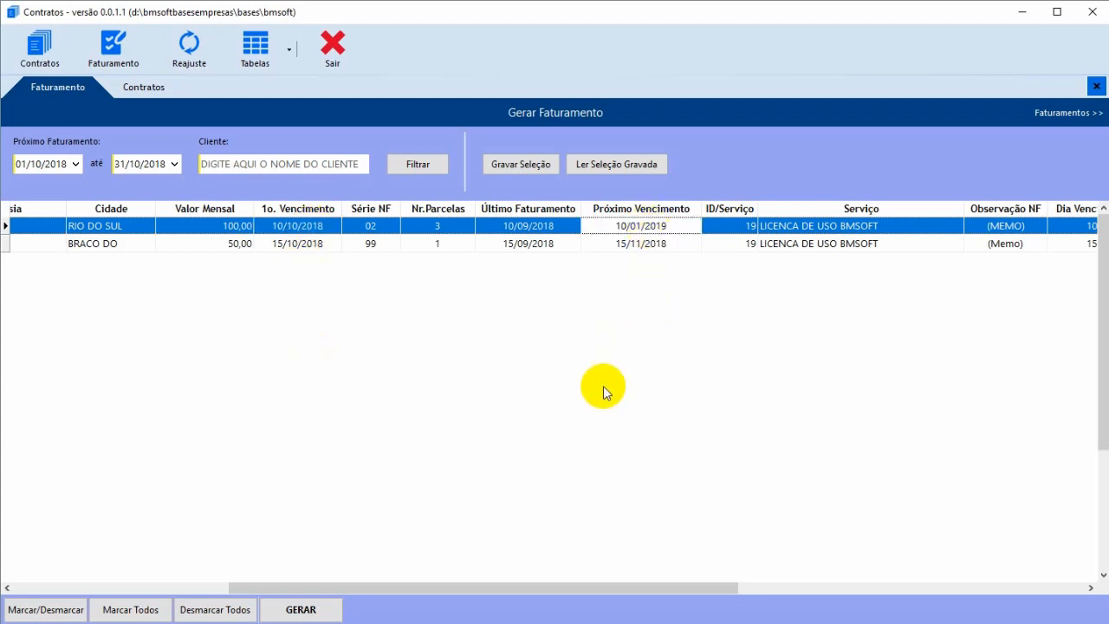
Step: Review the filtered contracts' service, invoice observation, due day, interval in months, reference value, currency and billing note
{"action": "left_click_drag", "start_coordinate": [629, 588], "coordinate": [718, 549]}
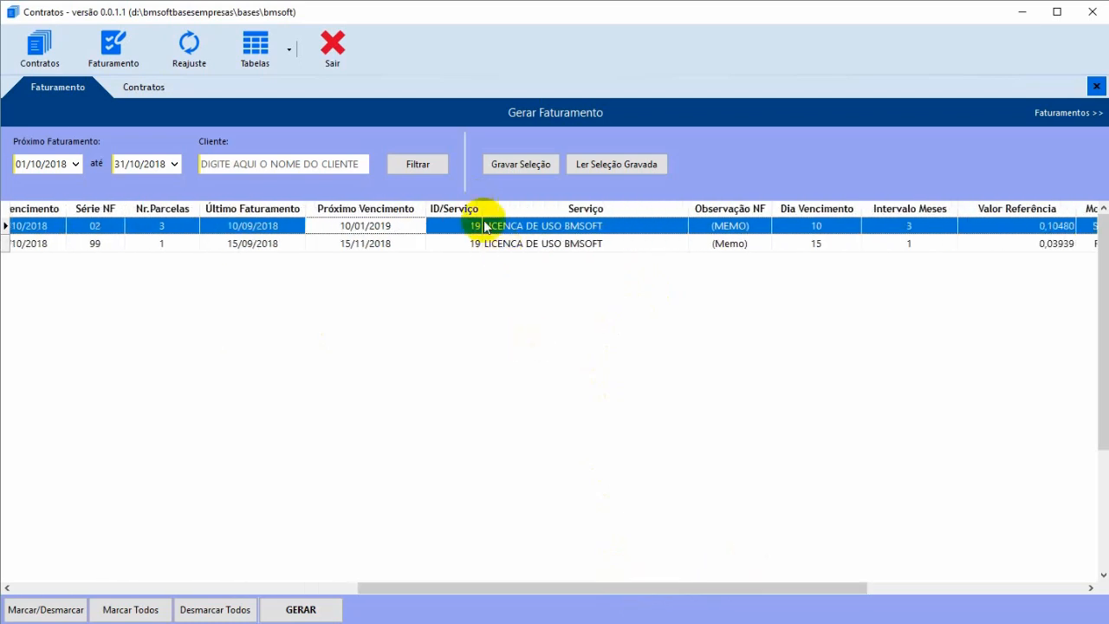
{"action": "left_click", "coordinate": [738, 229]}
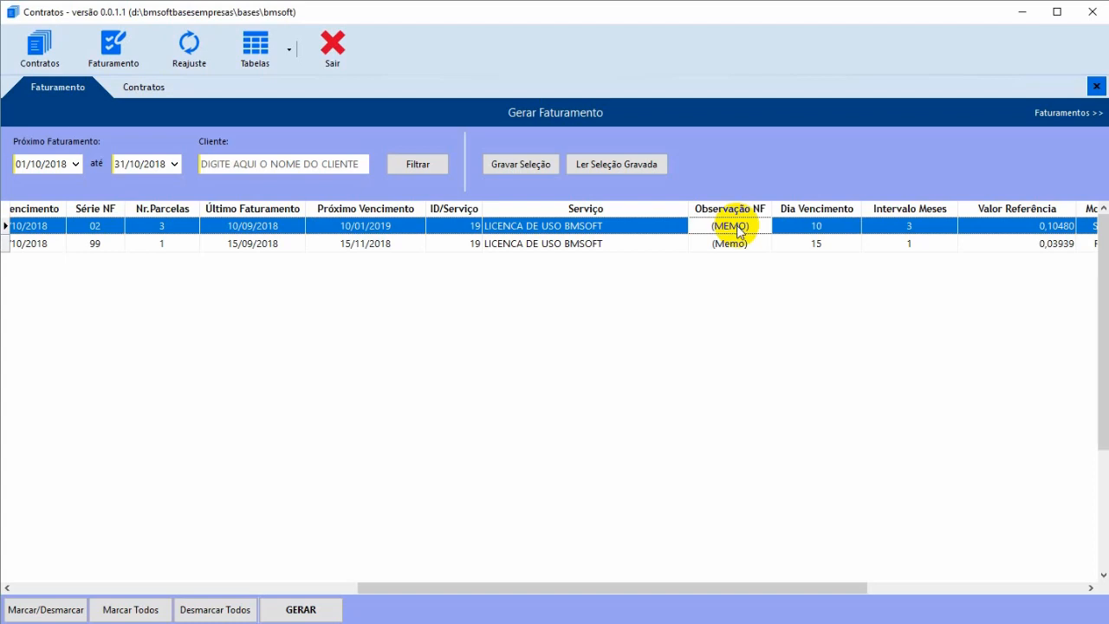
{"action": "left_click", "coordinate": [817, 227]}
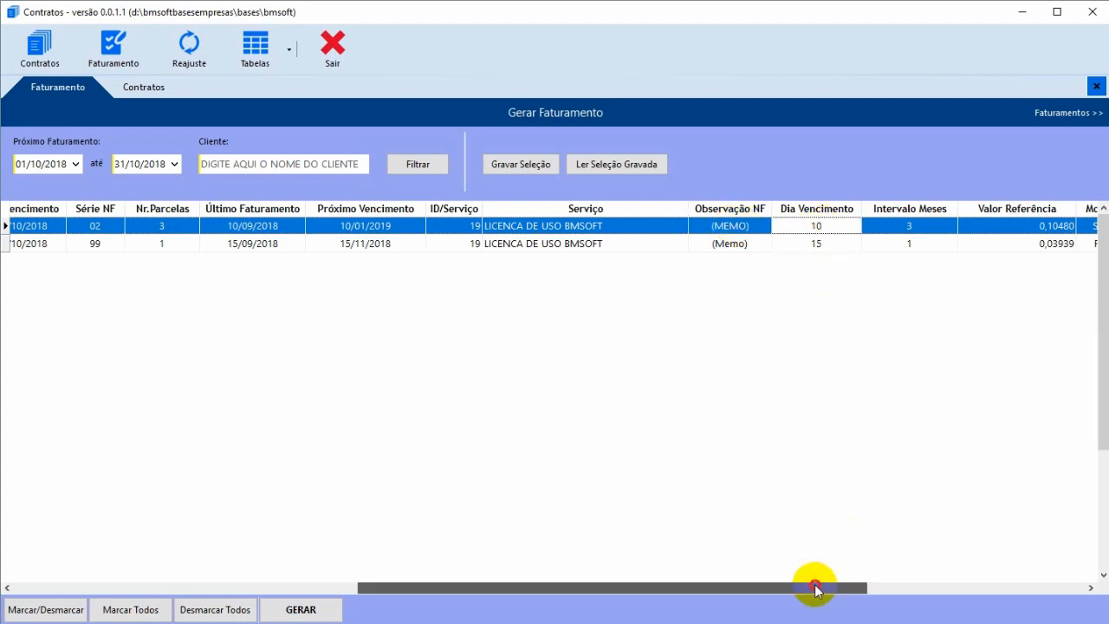
{"action": "left_click_drag", "start_coordinate": [815, 587], "coordinate": [996, 557]}
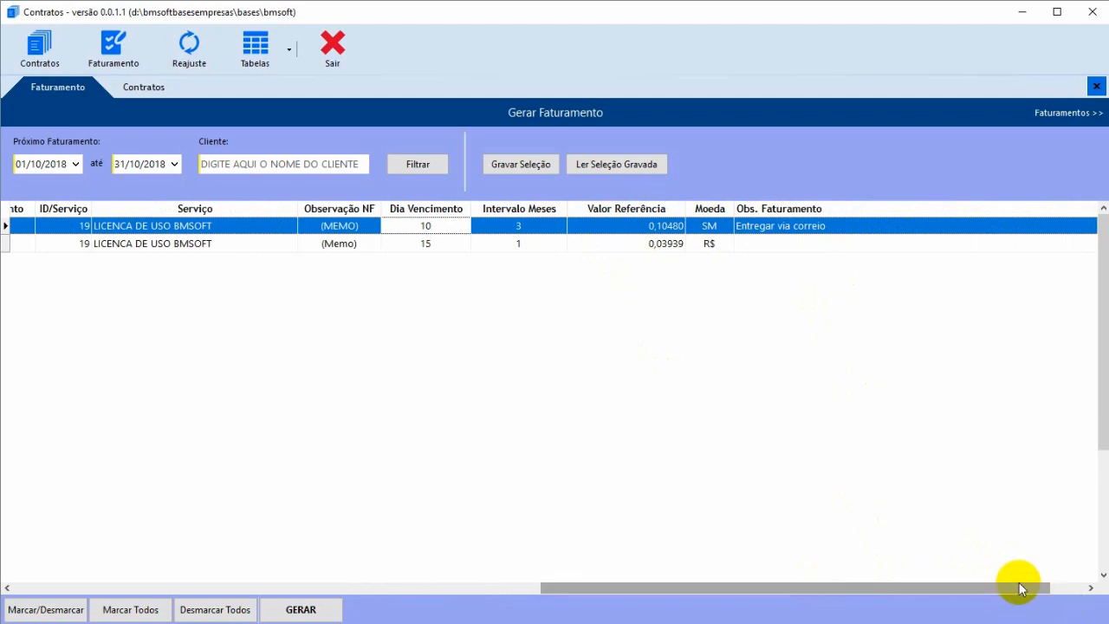
{"action": "left_click_drag", "start_coordinate": [1019, 583], "coordinate": [805, 585]}
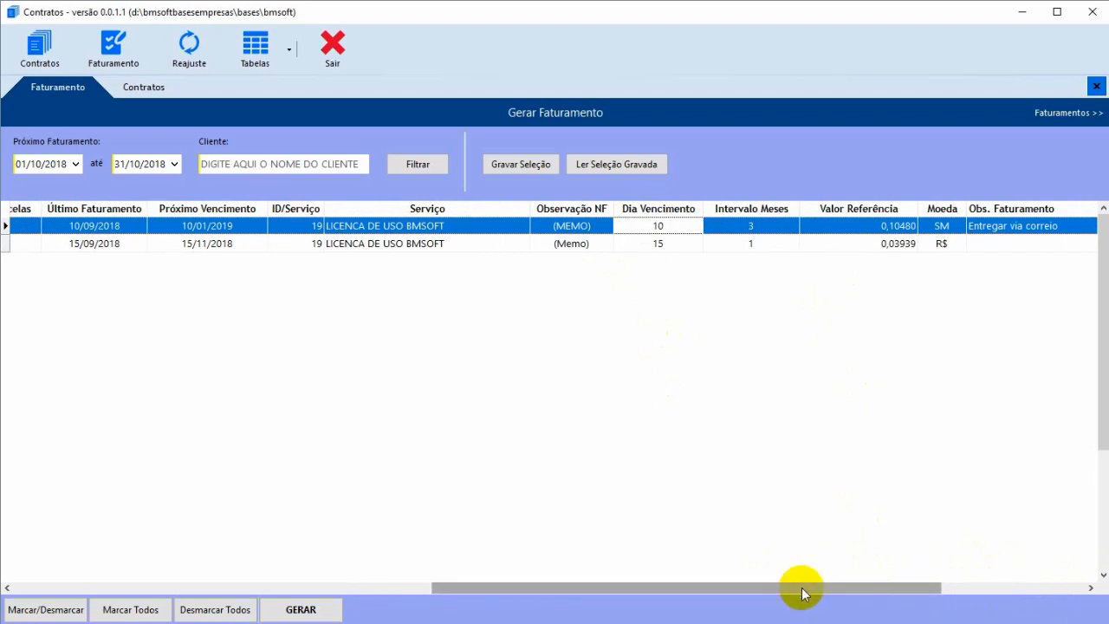
{"action": "left_click_drag", "start_coordinate": [802, 594], "coordinate": [506, 606]}
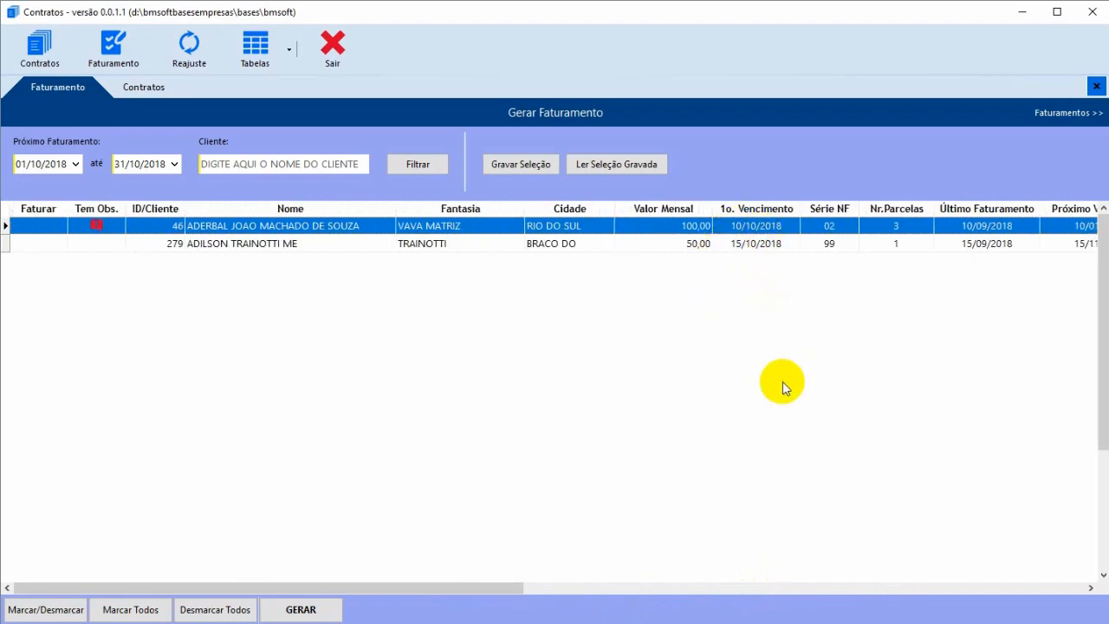
{"action": "left_click_drag", "start_coordinate": [433, 586], "coordinate": [352, 601]}
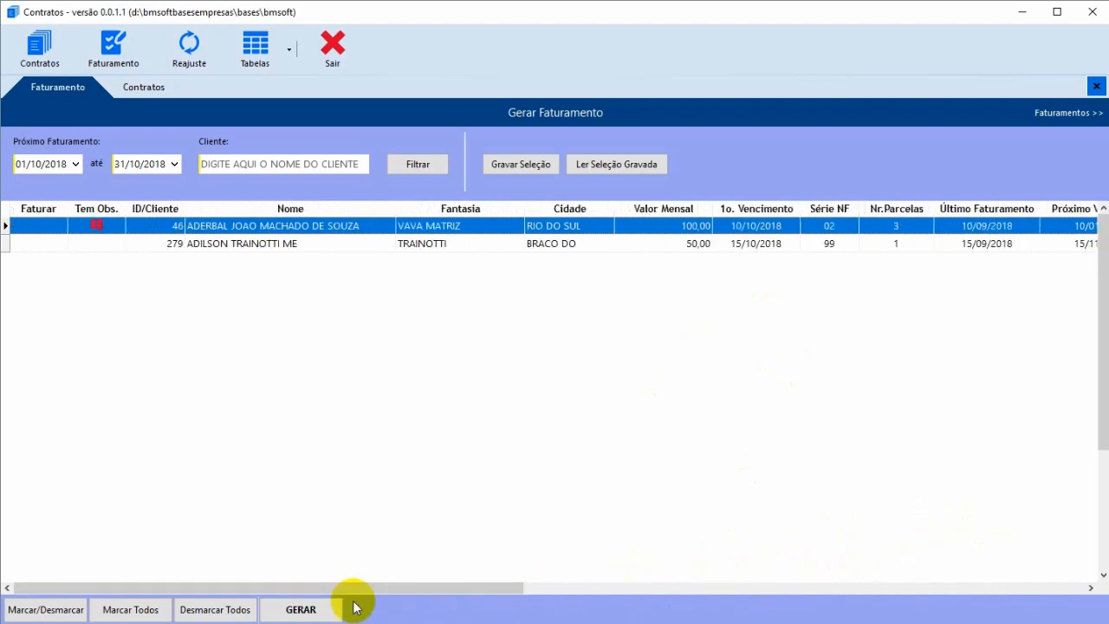
Step: Mark all the filtered contracts for billing
{"action": "left_click", "coordinate": [250, 246]}
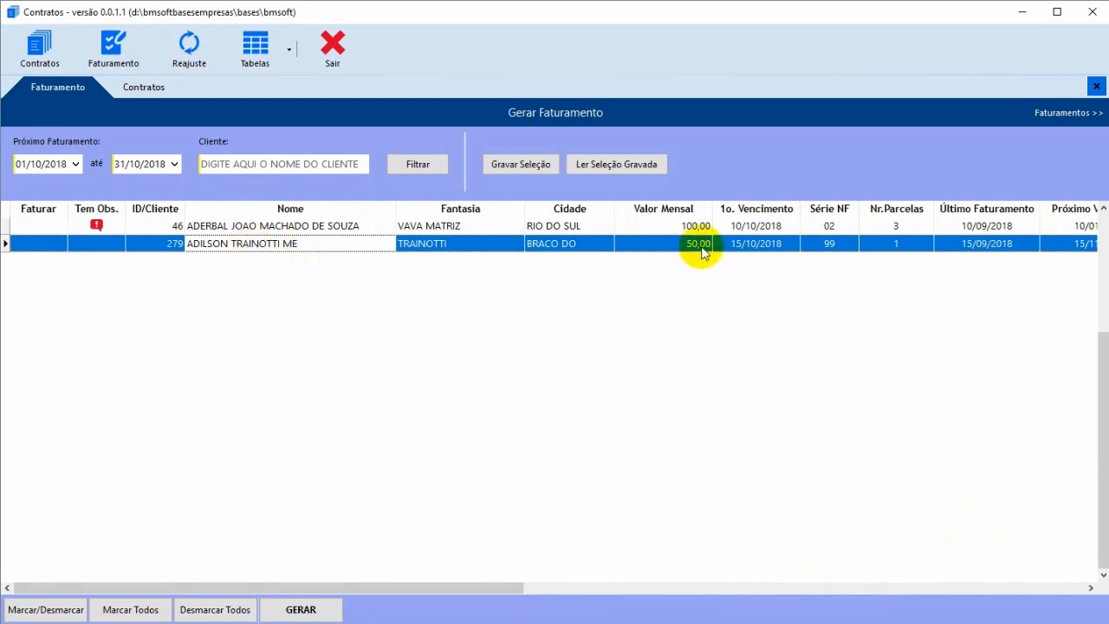
{"action": "left_click", "coordinate": [162, 230]}
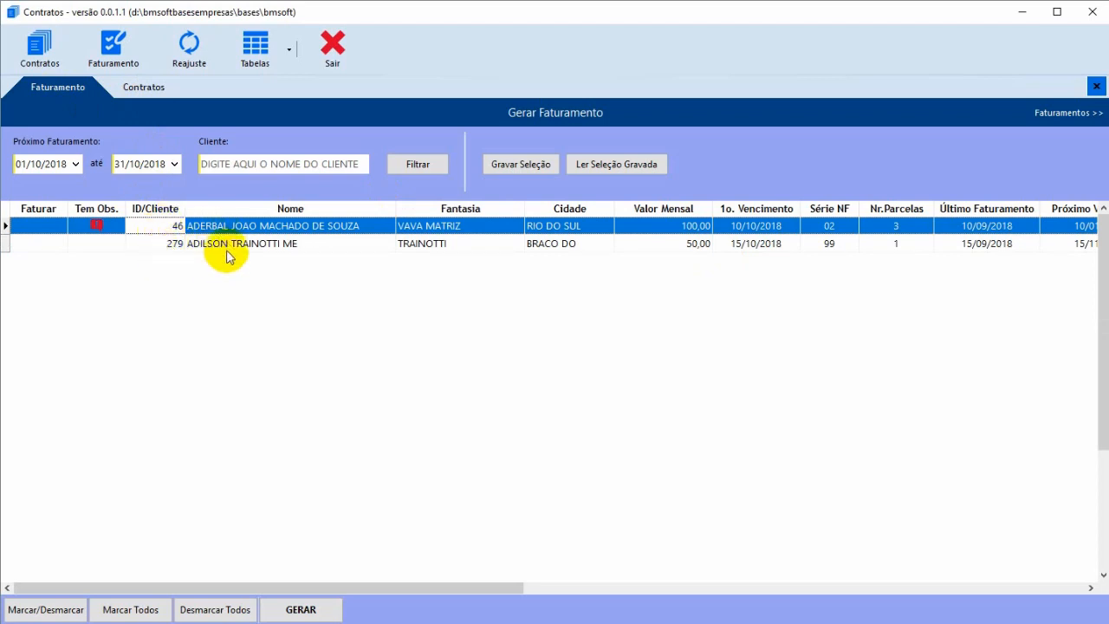
{"action": "left_click", "coordinate": [128, 612]}
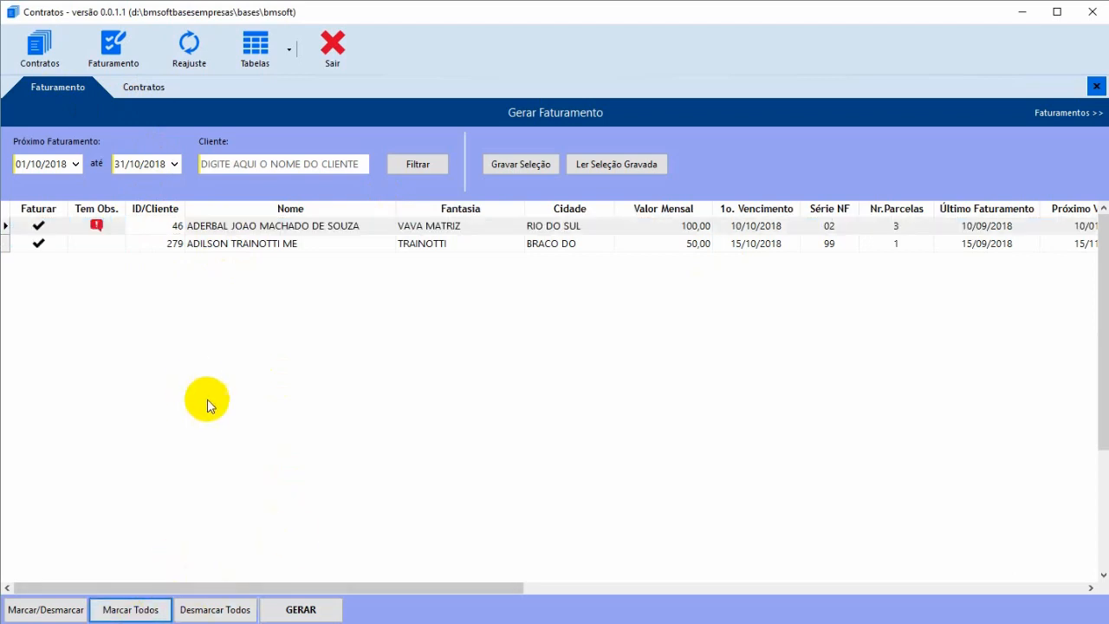
Step: Clear the billing marks from all filtered contracts and leave only the first contract marked for billing
{"action": "left_click", "coordinate": [203, 613]}
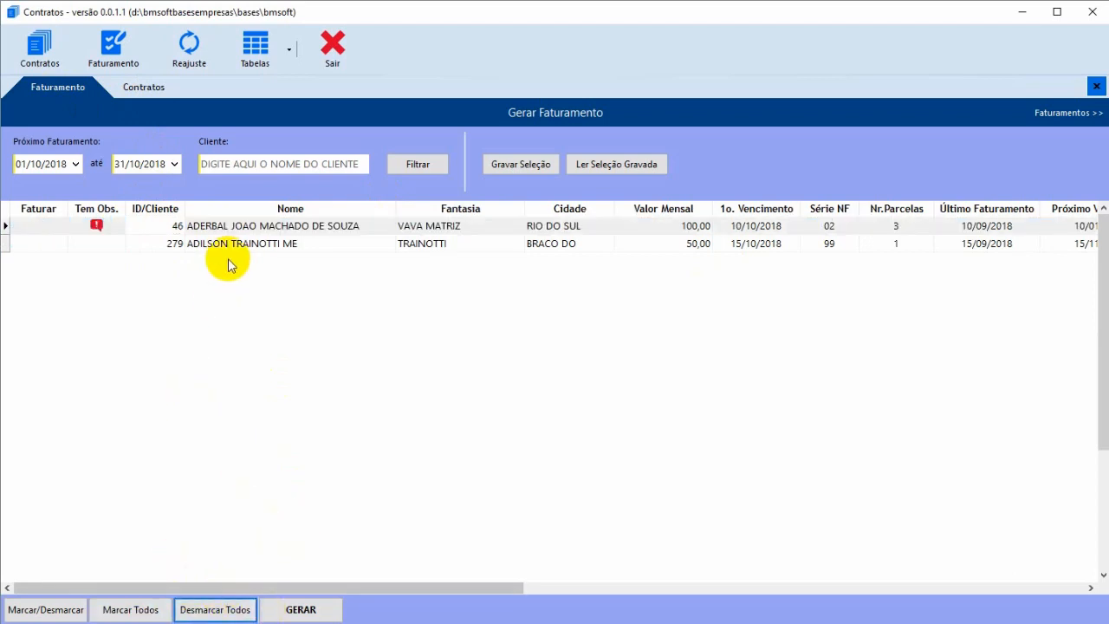
{"action": "left_click", "coordinate": [221, 232]}
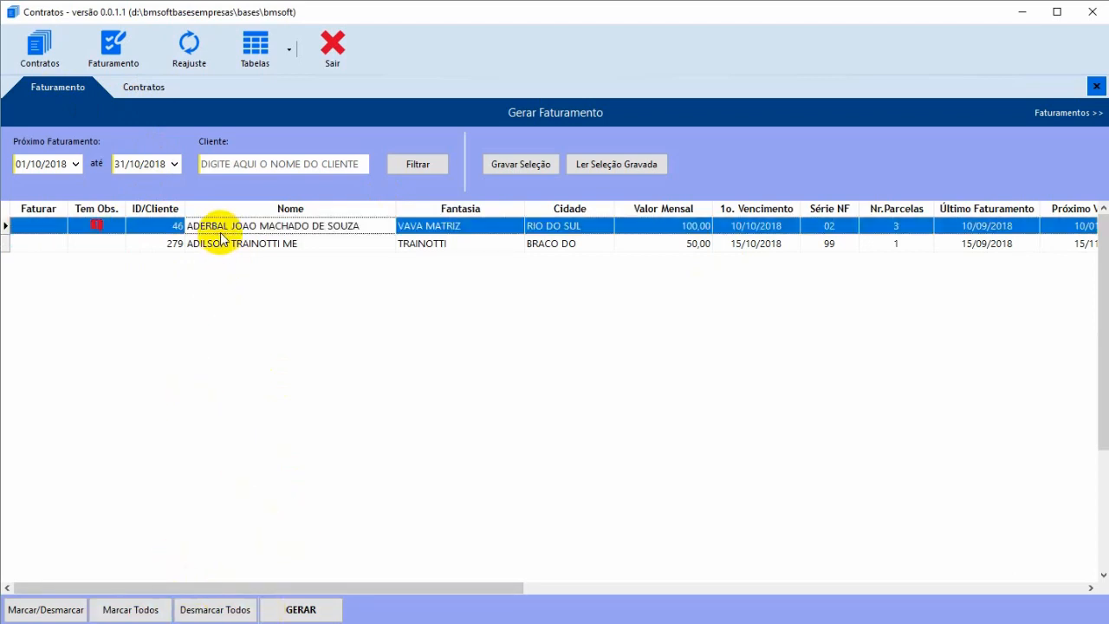
{"action": "left_click", "coordinate": [61, 611]}
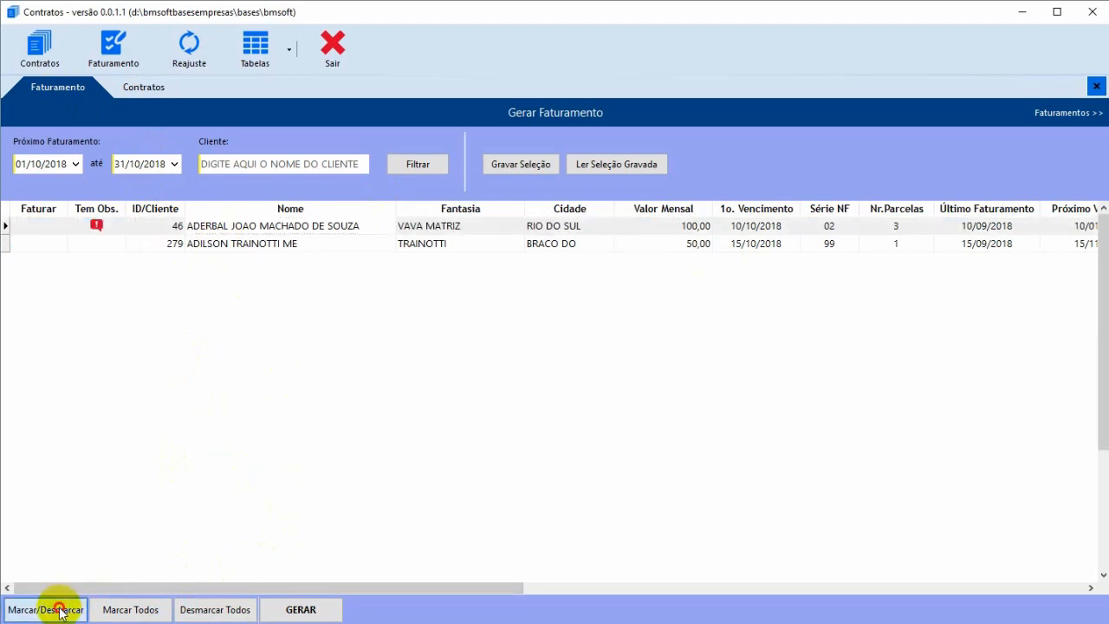
{"action": "left_click", "coordinate": [260, 246]}
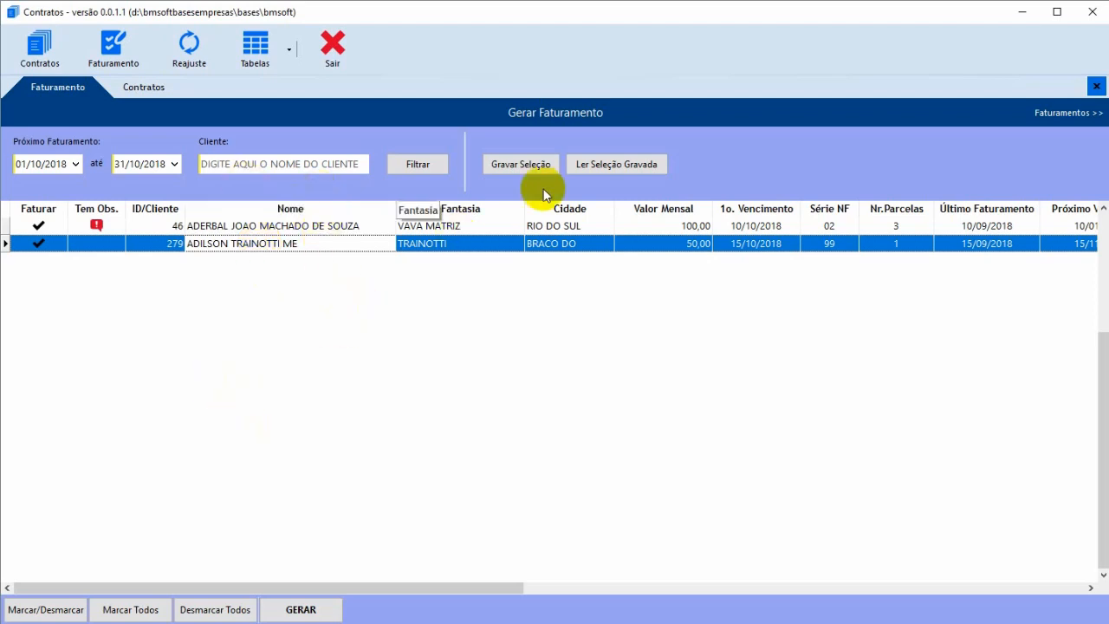
{"action": "left_click", "coordinate": [549, 227]}
{"action": "left_click", "coordinate": [556, 246]}
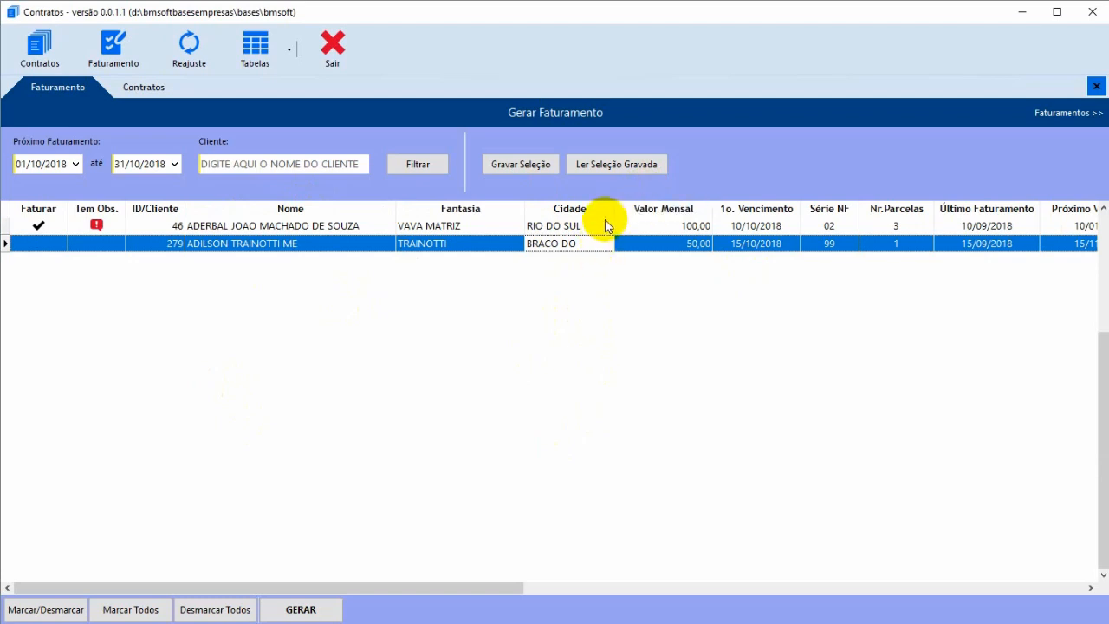
Step: Save the current billing selection, reopen the billing generator and load the saved selection
{"action": "left_click", "coordinate": [526, 164]}
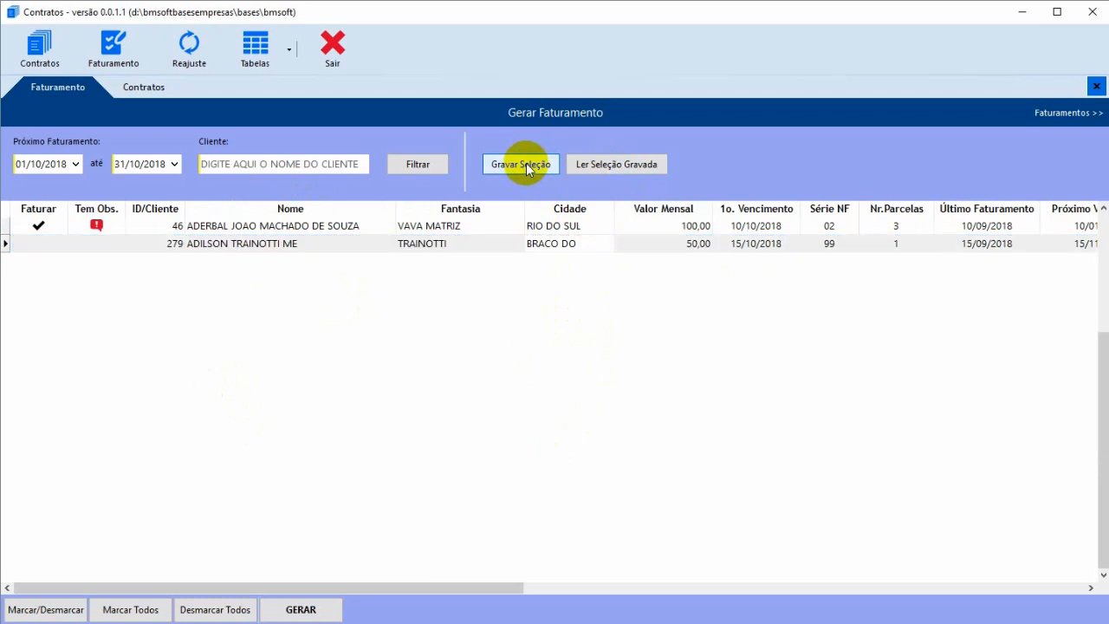
{"action": "left_click", "coordinate": [1096, 87]}
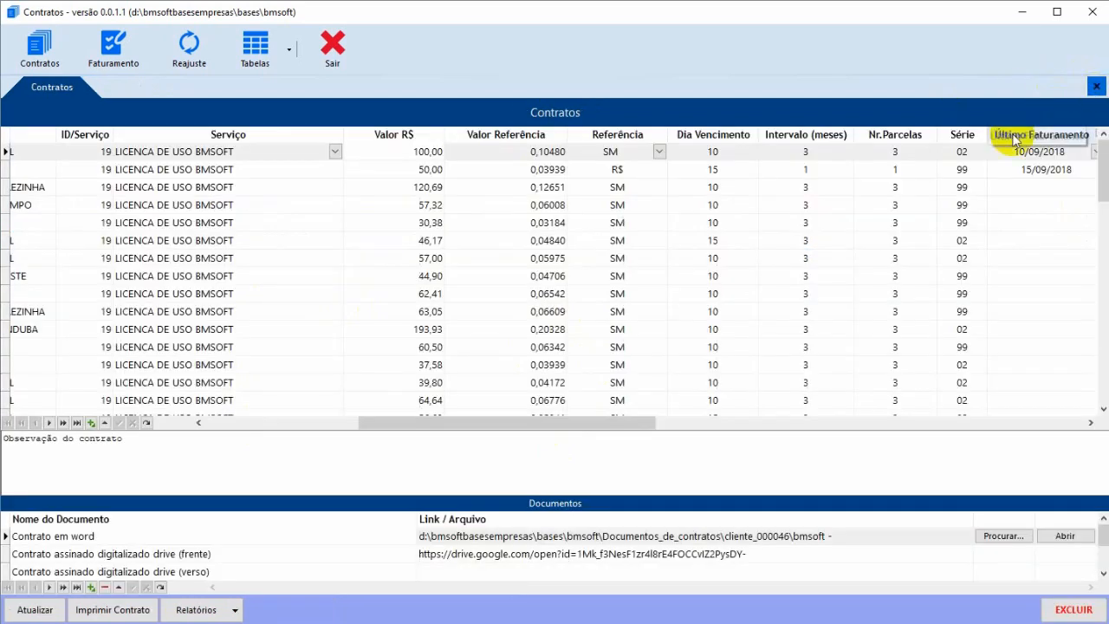
{"action": "left_click", "coordinate": [1096, 87]}
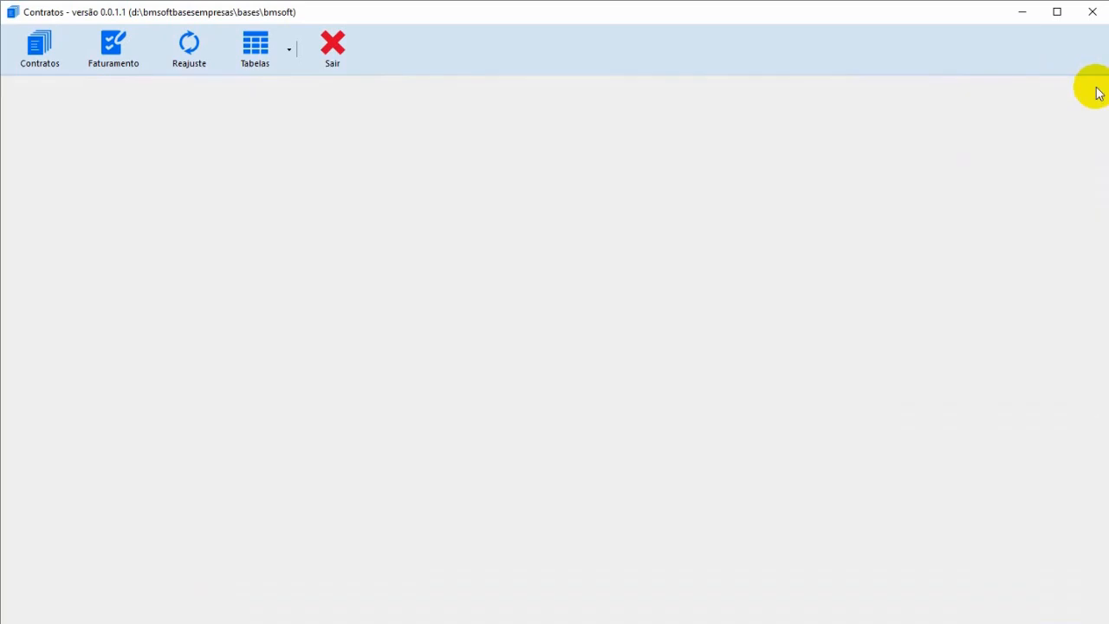
{"action": "left_click", "coordinate": [125, 51]}
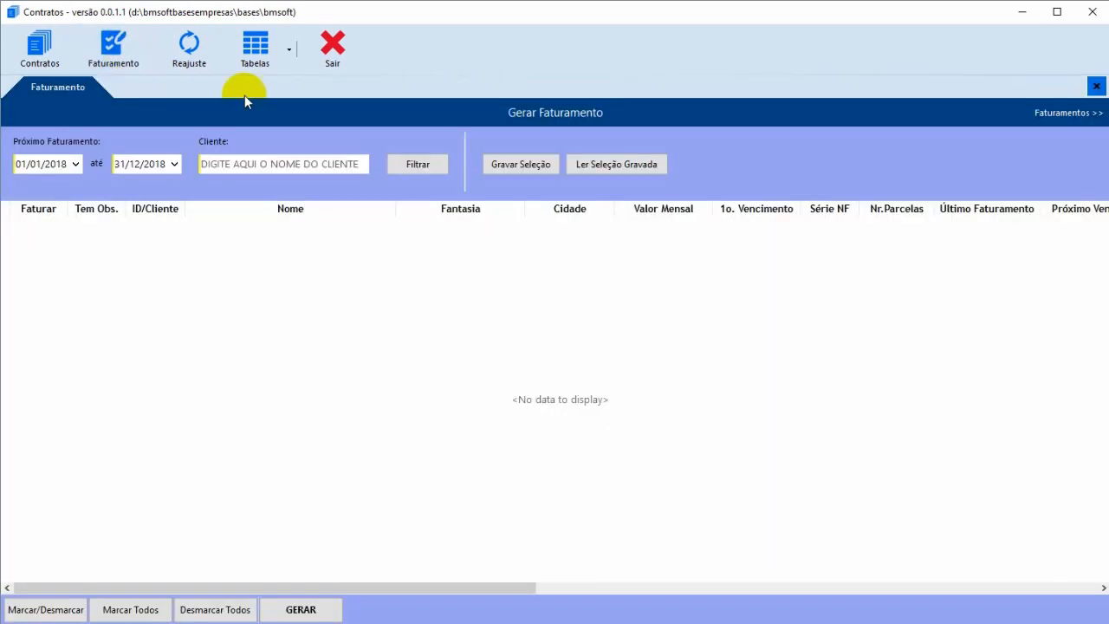
{"action": "left_click", "coordinate": [628, 163]}
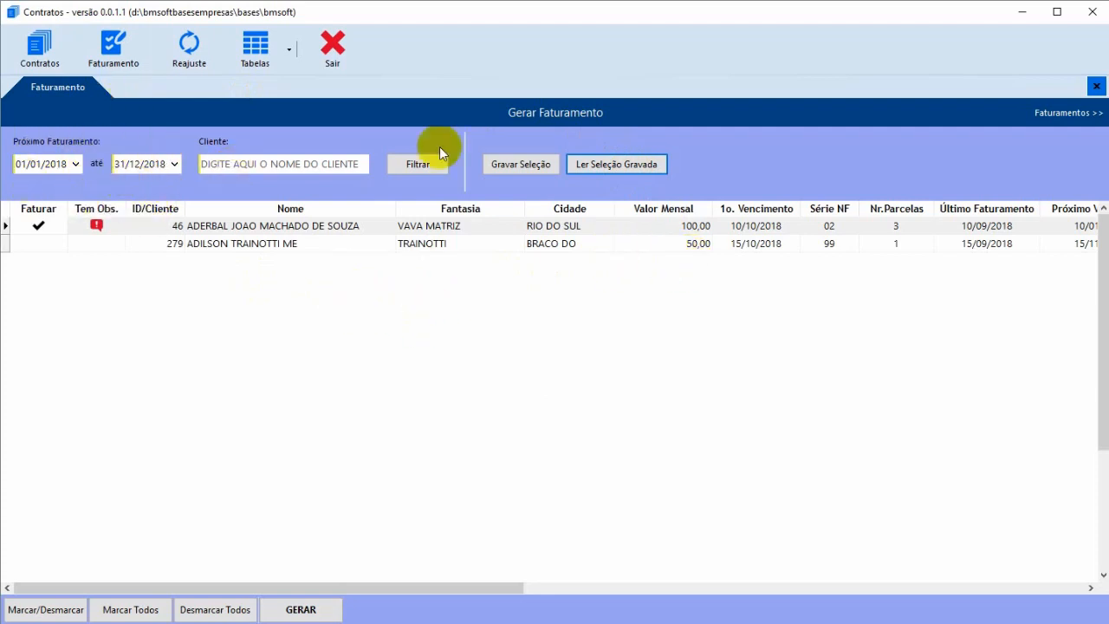
Step: Mark the second contract as well and generate the billing with the description FATURAMENTO EM 19 / SETEMBRO / 2018
{"action": "left_click", "coordinate": [370, 249]}
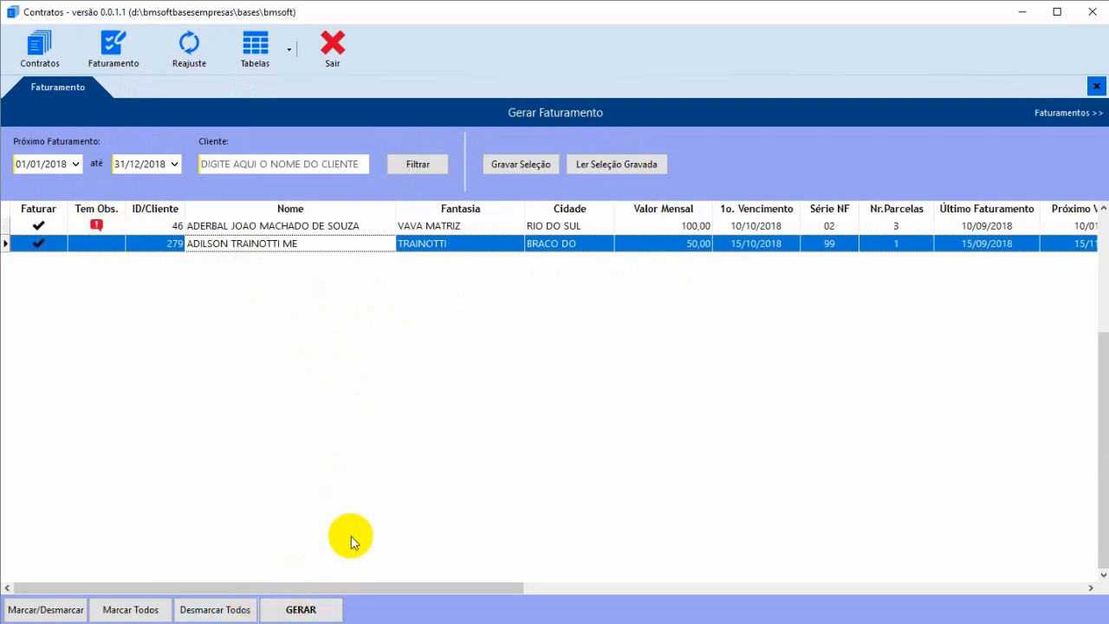
{"action": "left_click", "coordinate": [323, 612]}
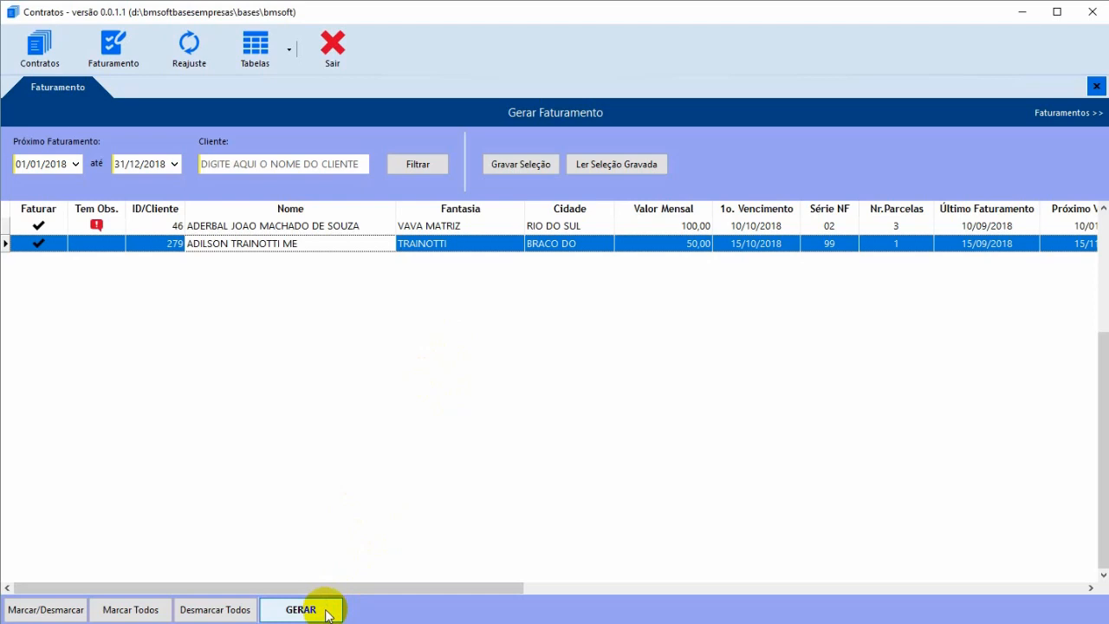
{"action": "left_click", "coordinate": [302, 610]}
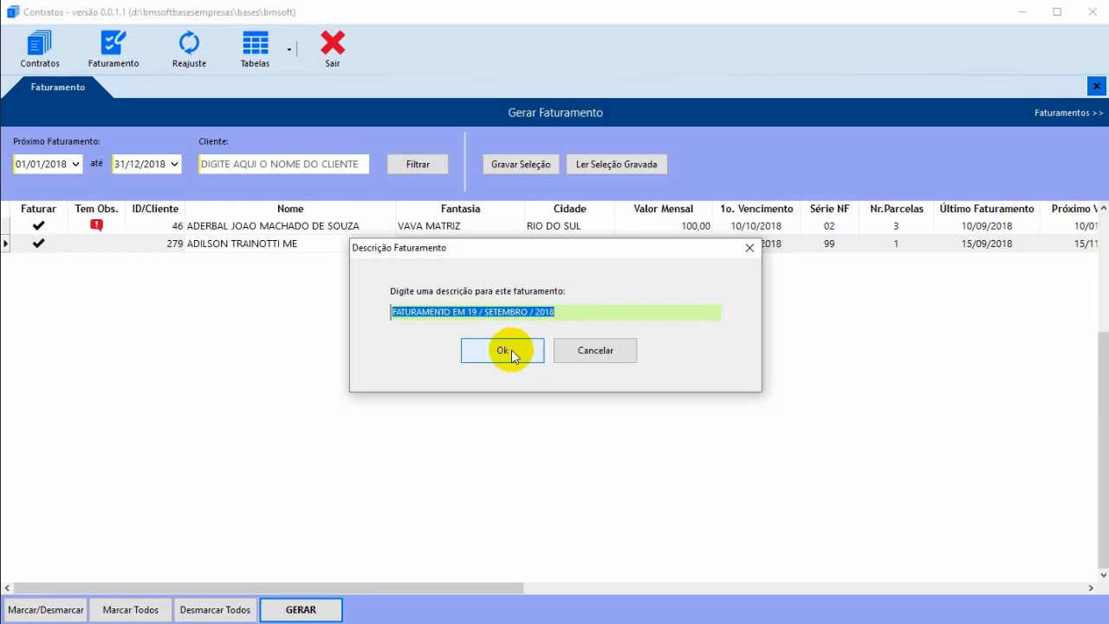
{"action": "left_click", "coordinate": [503, 350]}
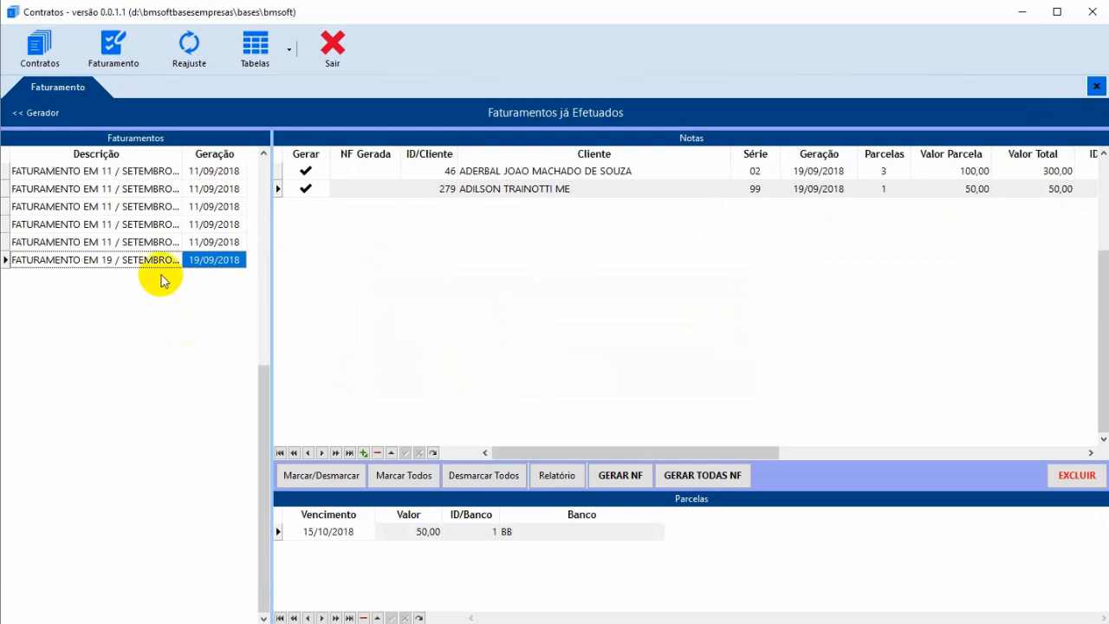
Step: Reopen the billing module and select the billing generated on 19/09/2018 in the list of completed billings
{"action": "left_click", "coordinate": [28, 111]}
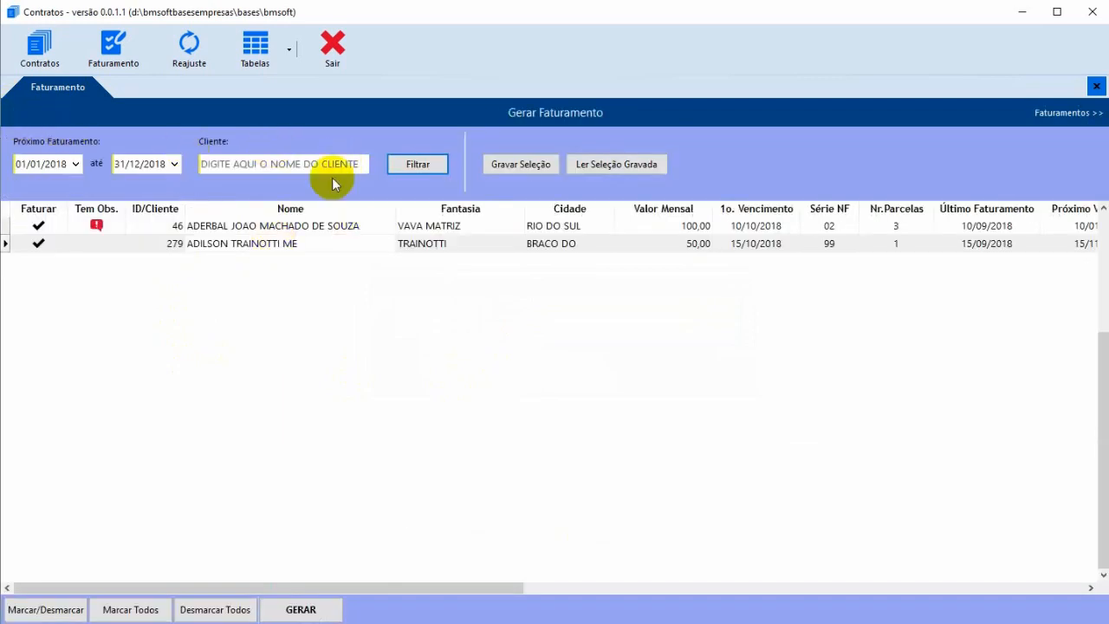
{"action": "left_click", "coordinate": [1096, 87]}
{"action": "left_click", "coordinate": [120, 66]}
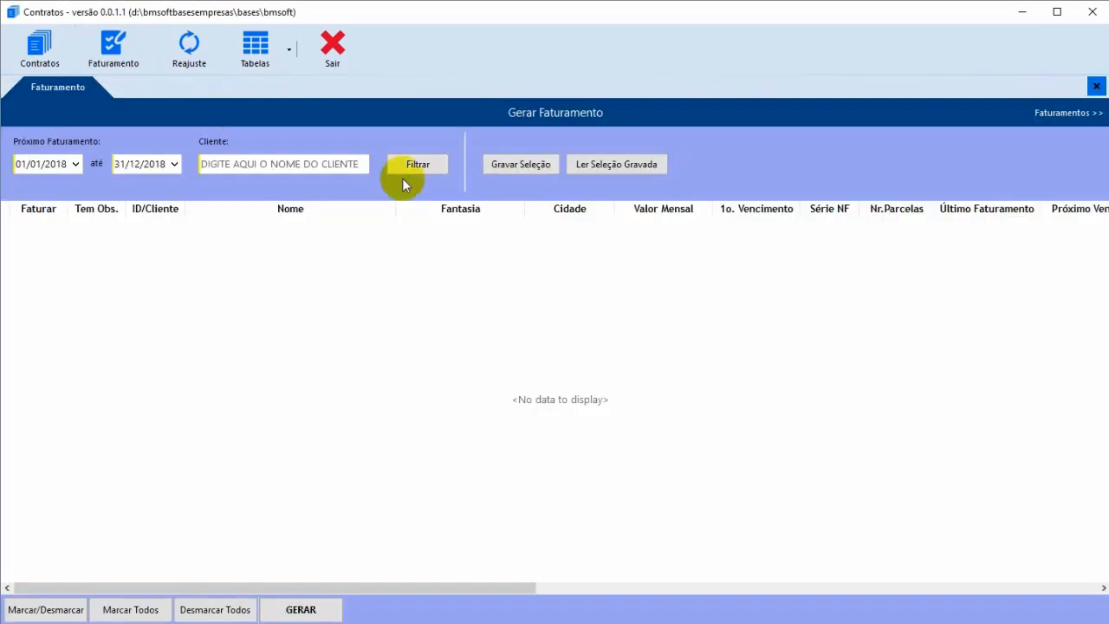
{"action": "left_click", "coordinate": [1052, 113]}
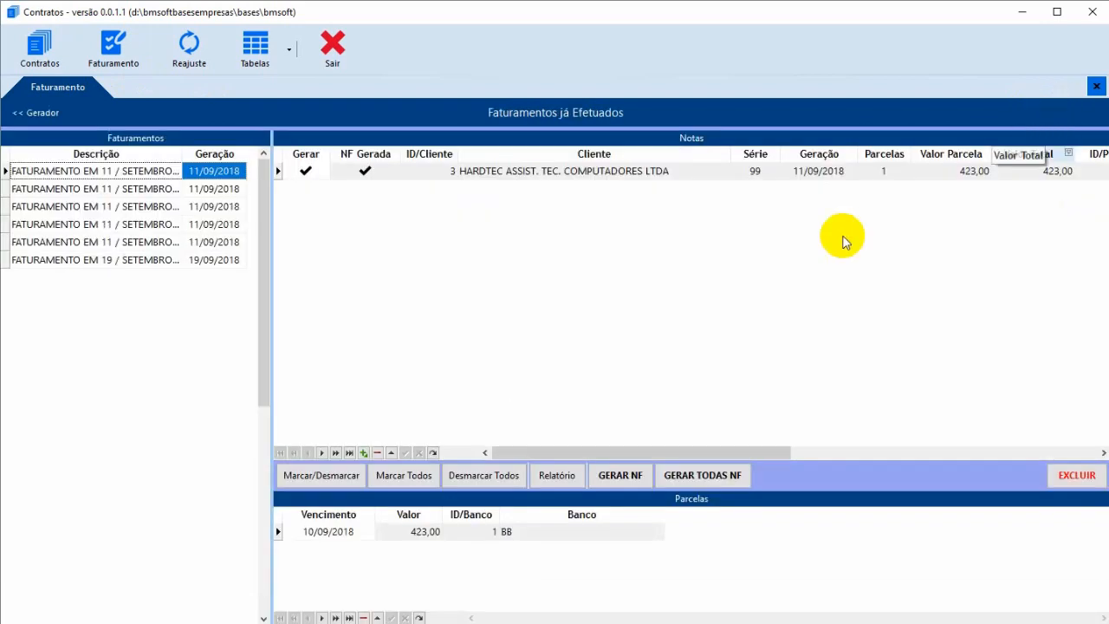
{"action": "left_click", "coordinate": [163, 206]}
{"action": "left_click", "coordinate": [162, 224]}
{"action": "left_click", "coordinate": [162, 242]}
{"action": "left_click", "coordinate": [162, 260]}
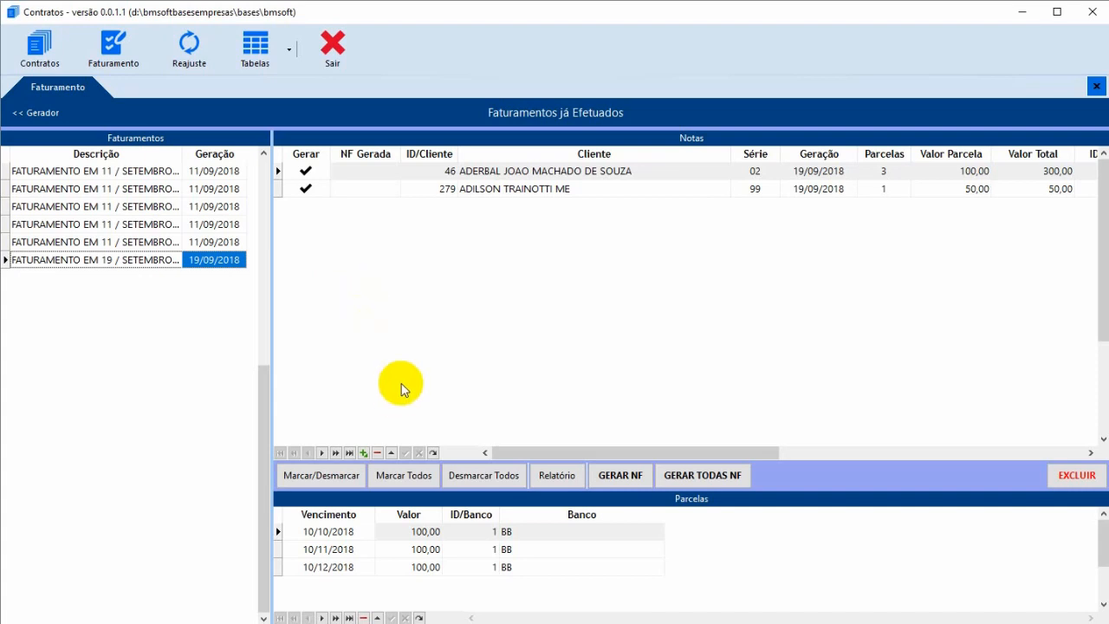
Step: Review both invoices of the 19/09/2018 billing, including their installments, values, generation marks and generated-invoice status
{"action": "left_click", "coordinate": [486, 178]}
{"action": "left_click", "coordinate": [483, 191]}
{"action": "left_click", "coordinate": [485, 174]}
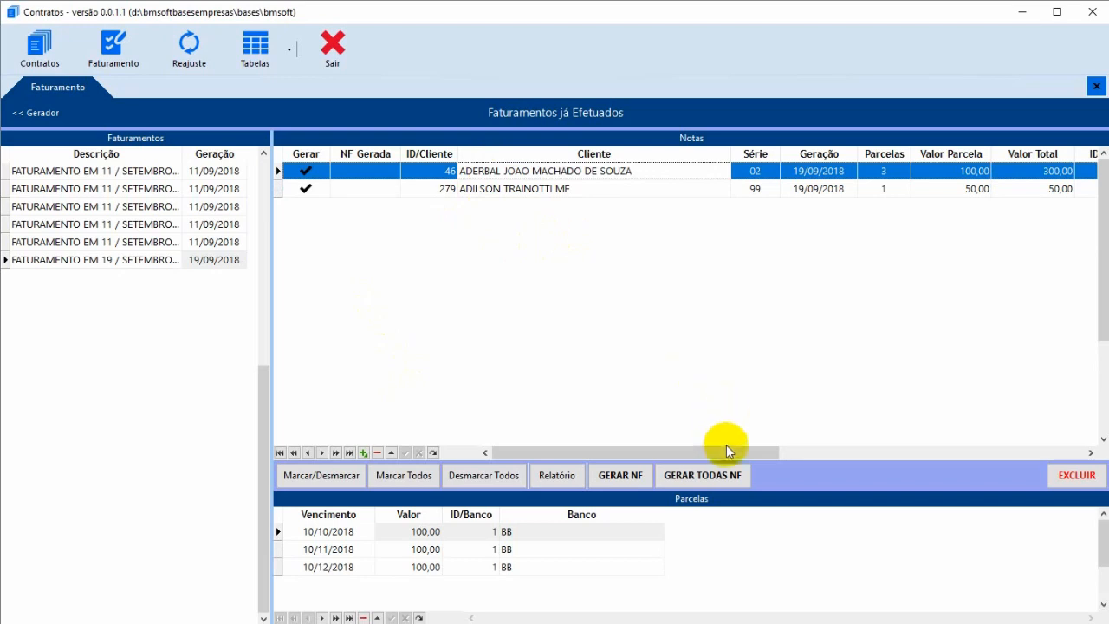
{"action": "left_click_drag", "start_coordinate": [726, 450], "coordinate": [1040, 438]}
{"action": "left_click", "coordinate": [690, 475]}
{"action": "left_click", "coordinate": [401, 475]}
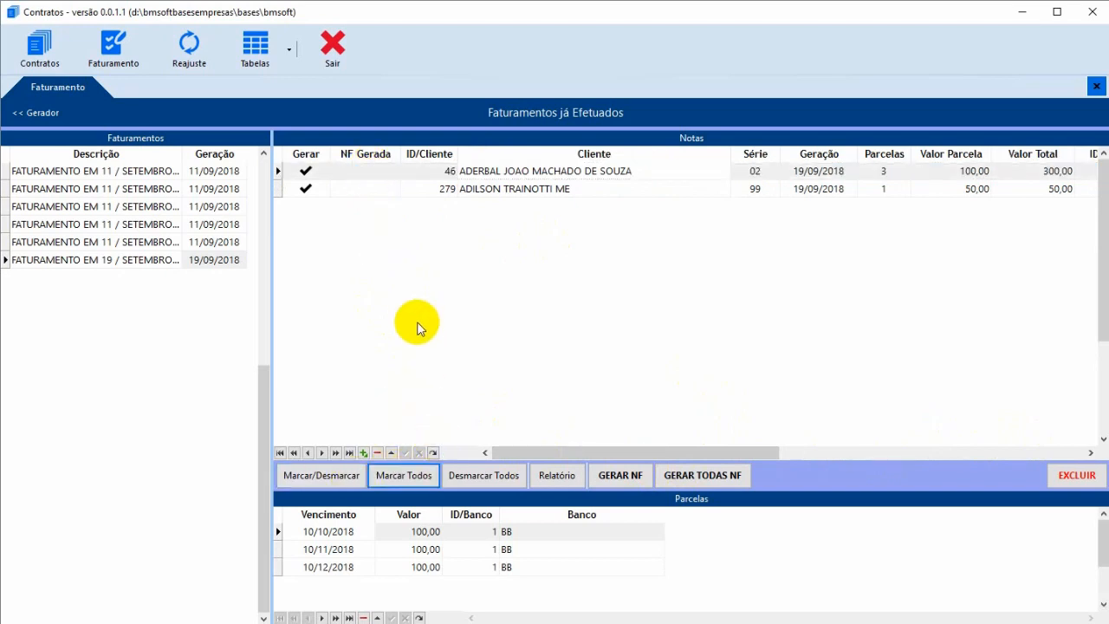
{"action": "left_click", "coordinate": [367, 190]}
{"action": "left_click", "coordinate": [369, 173]}
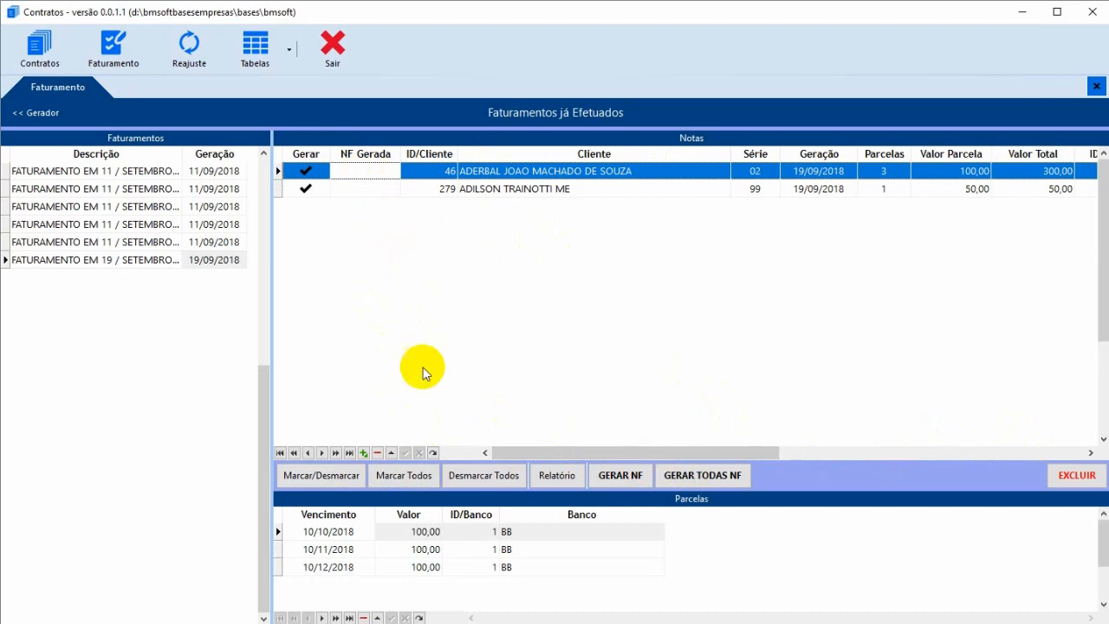
Step: Unmark all the invoices of the 19/09/2018 billing for generation
{"action": "left_click", "coordinate": [493, 475]}
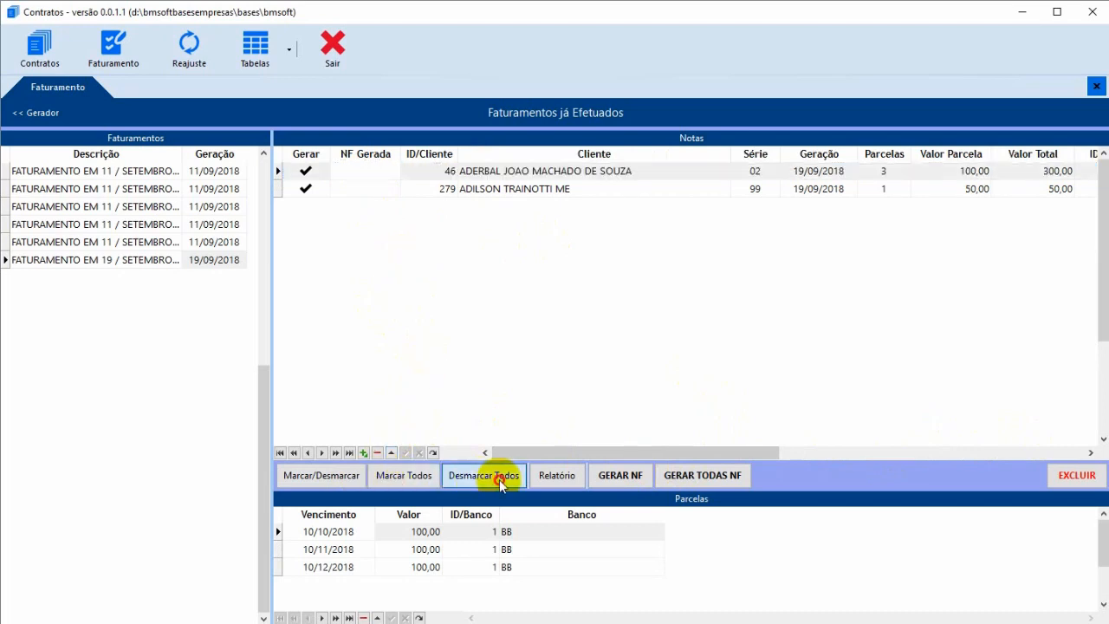
{"action": "left_click", "coordinate": [307, 172]}
{"action": "left_click", "coordinate": [305, 187]}
{"action": "left_click", "coordinate": [310, 176]}
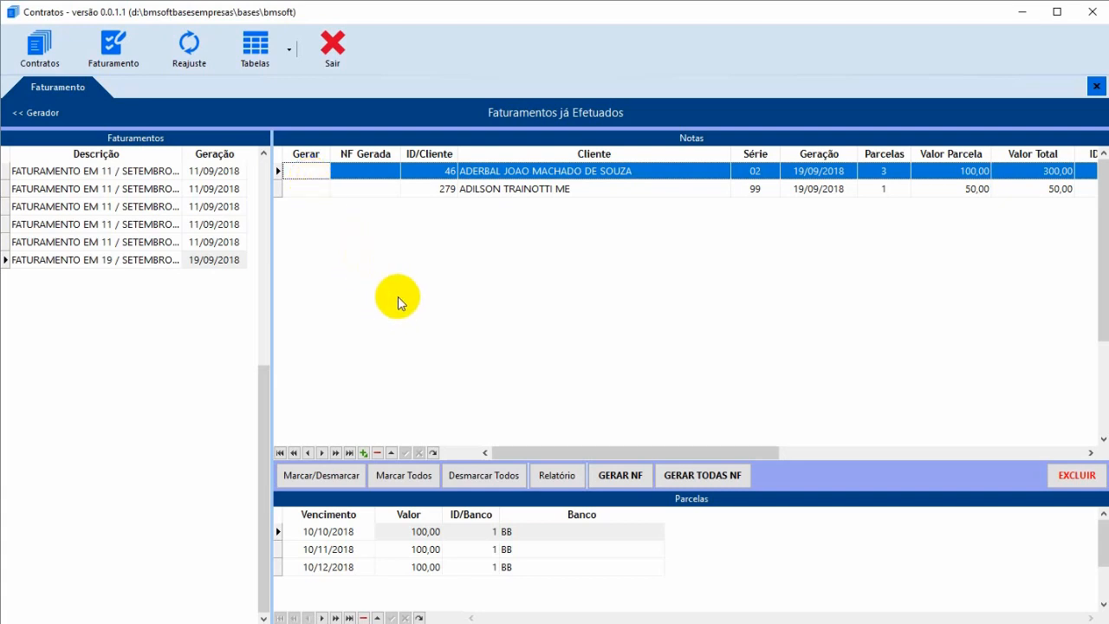
Step: Mark both invoices of the 19/09/2018 billing for generation, leaving their generated-invoice field empty
{"action": "left_click", "coordinate": [454, 191]}
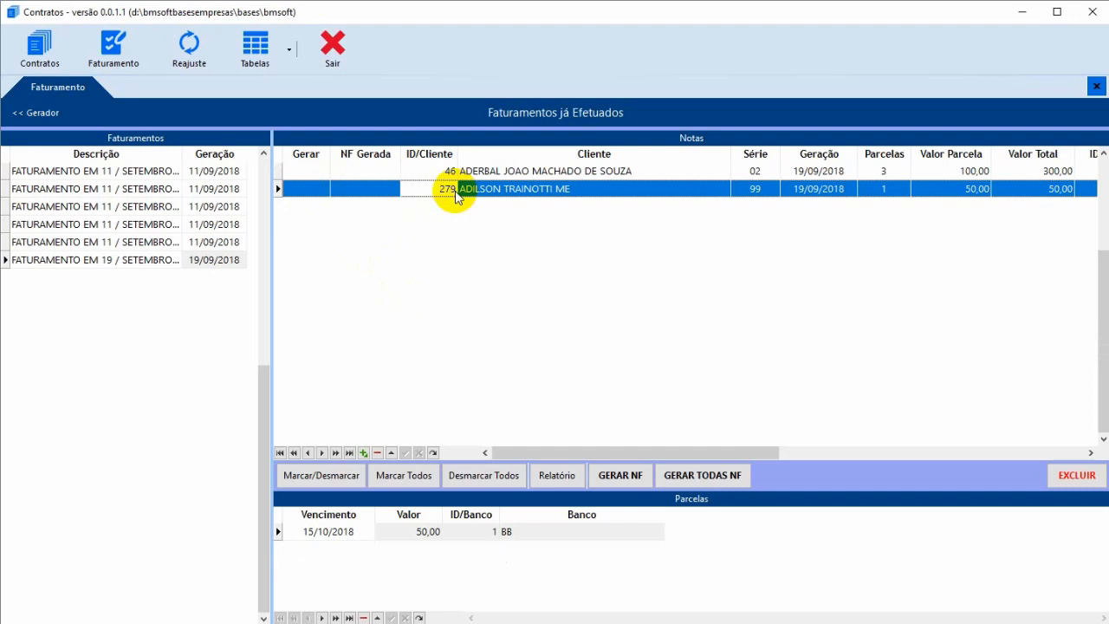
{"action": "left_click", "coordinate": [404, 475]}
{"action": "left_click", "coordinate": [348, 191]}
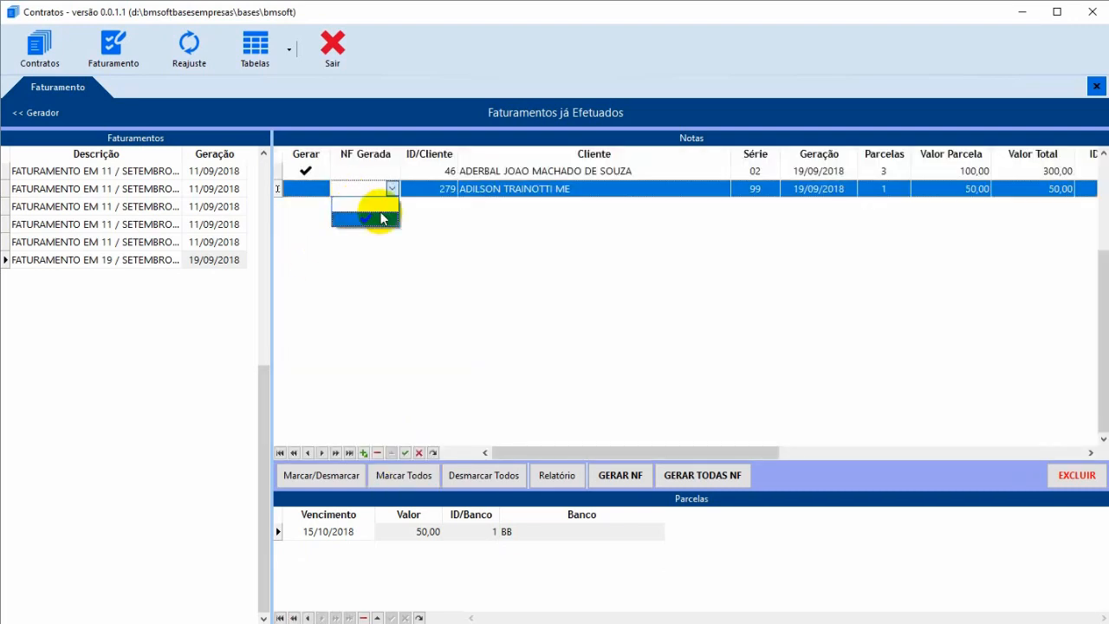
{"action": "left_click", "coordinate": [468, 220]}
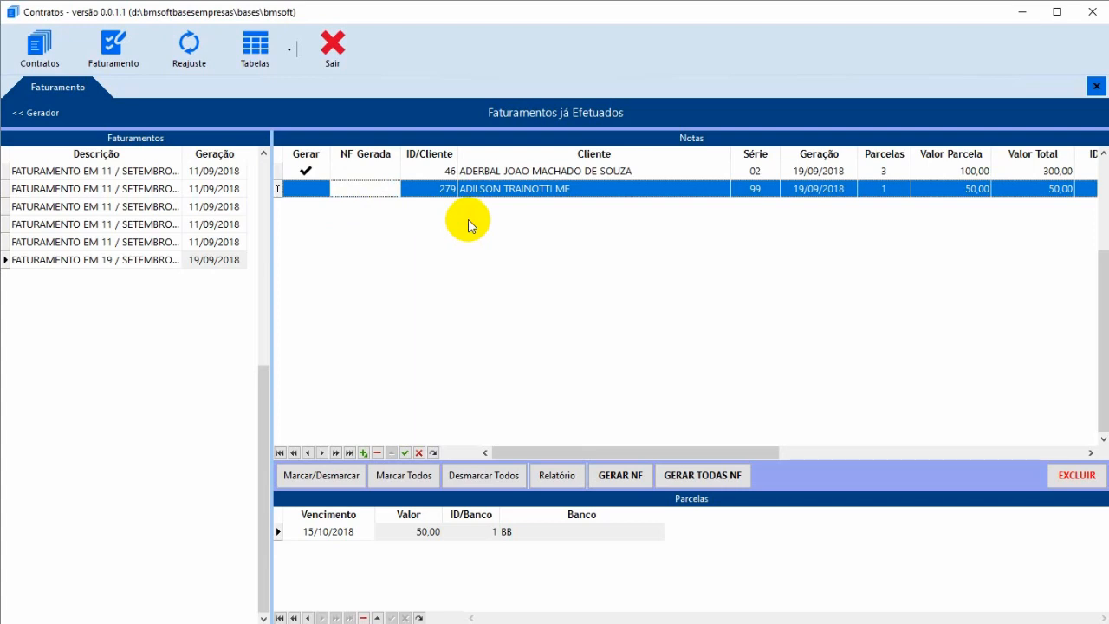
{"action": "double_click", "coordinate": [488, 199]}
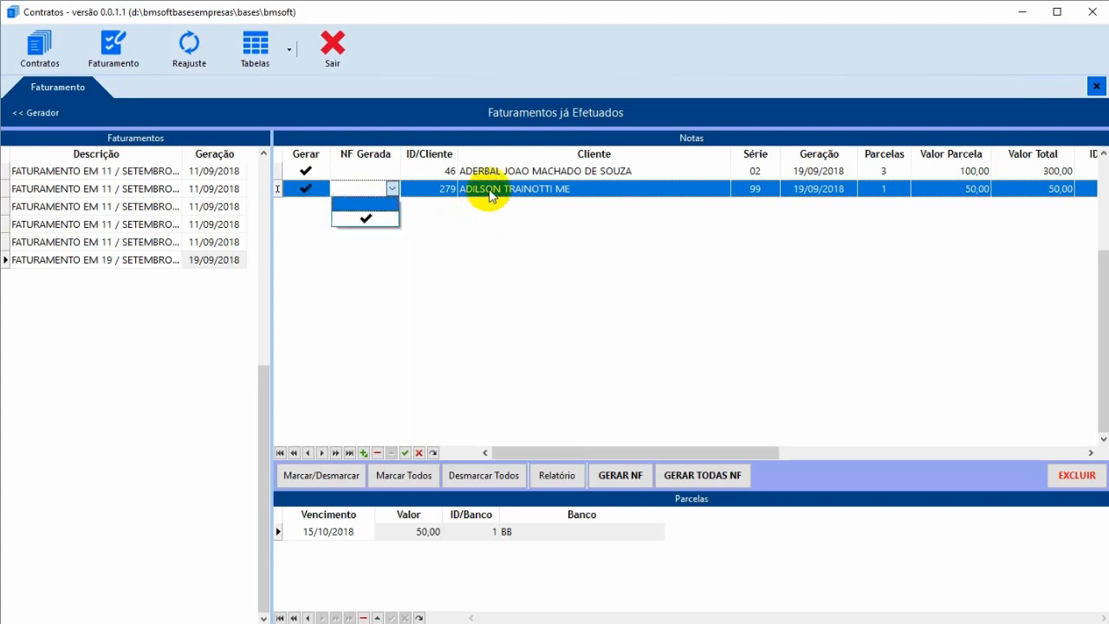
{"action": "left_click", "coordinate": [484, 193]}
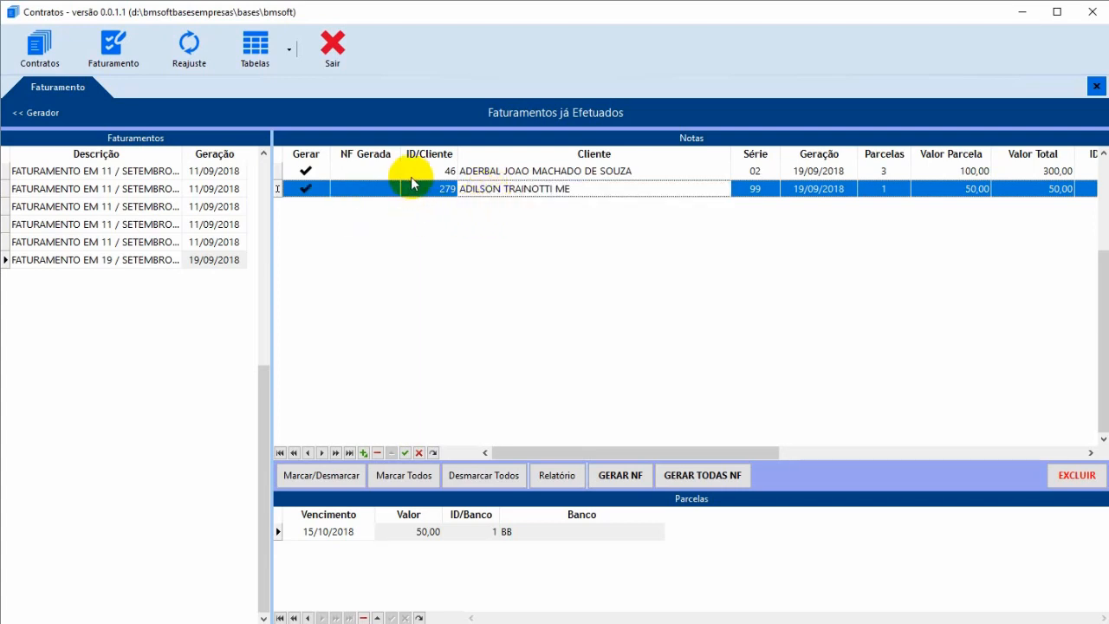
{"action": "left_click", "coordinate": [418, 190]}
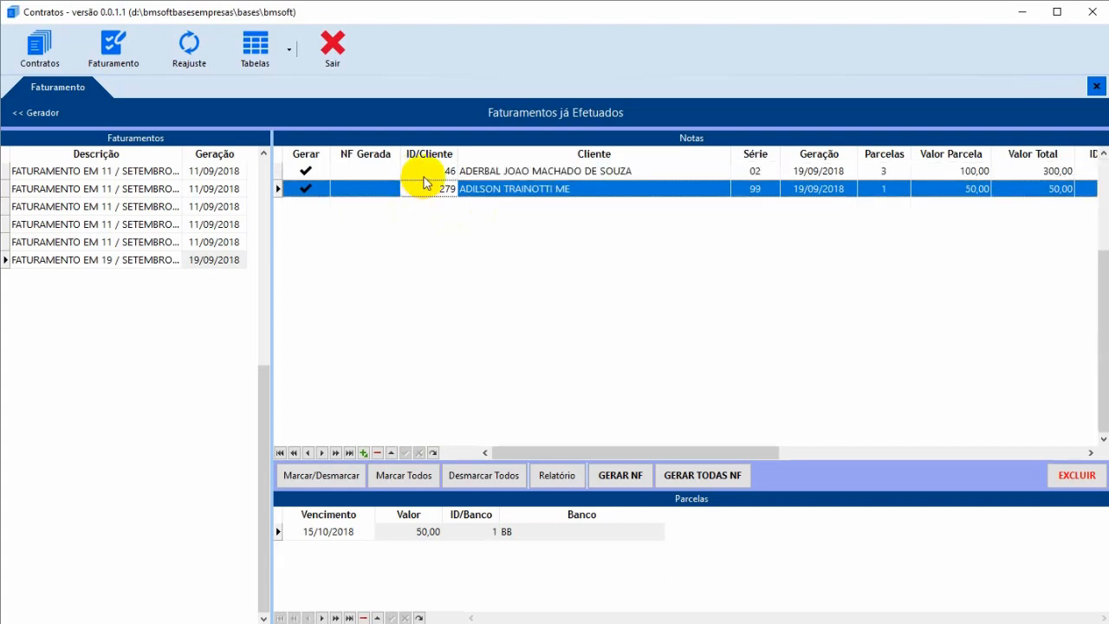
Step: Compare the installment due dates, amounts and bank of the two invoices
{"action": "left_click", "coordinate": [491, 173]}
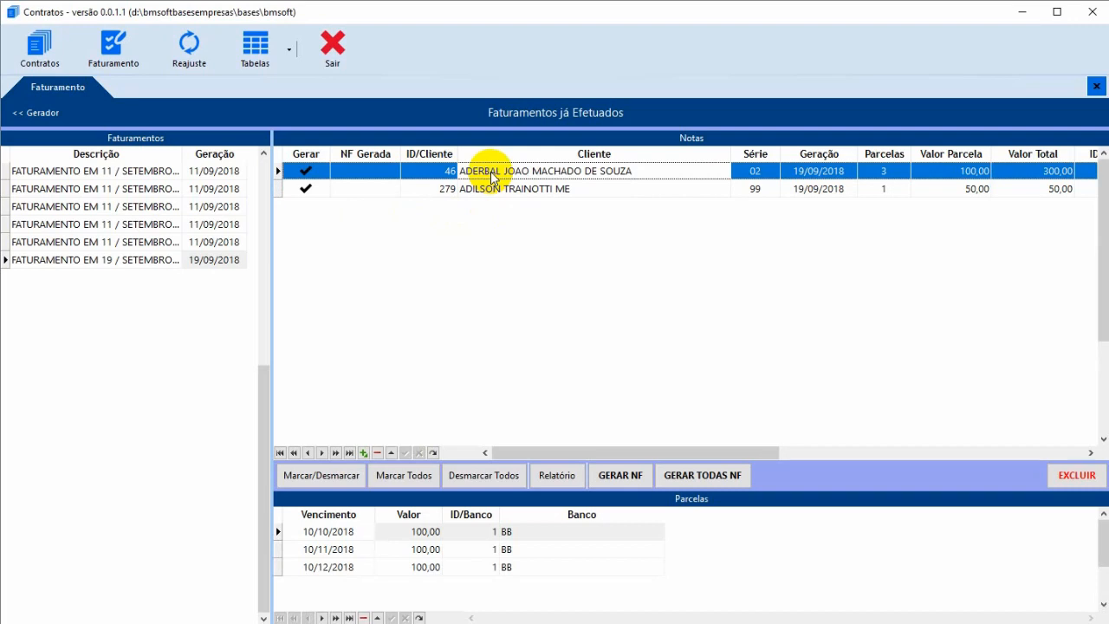
{"action": "left_click", "coordinate": [489, 190]}
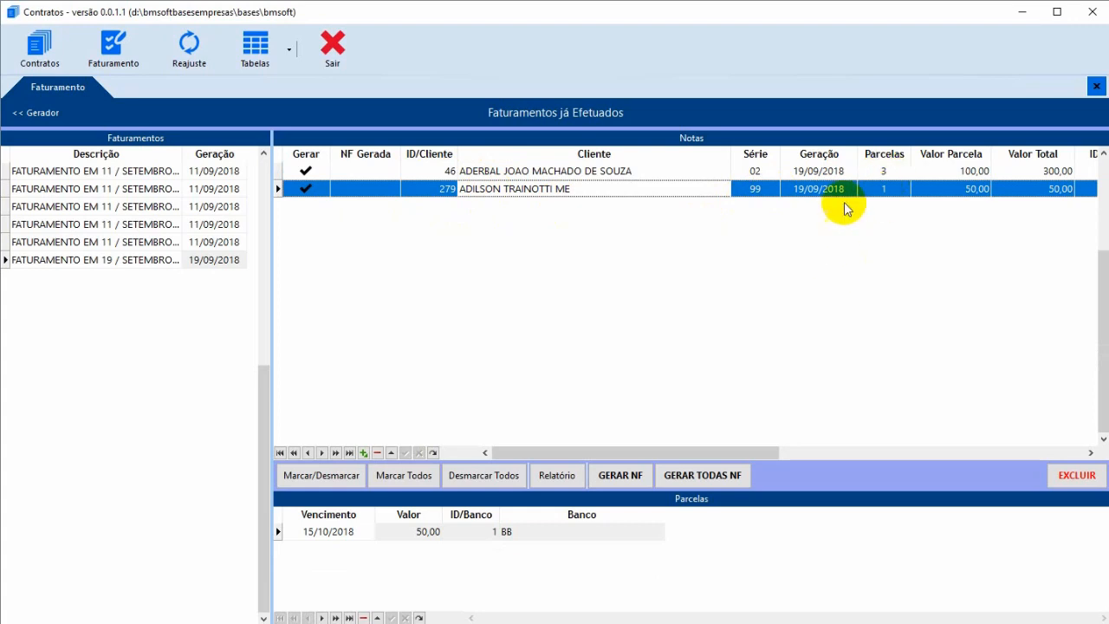
{"action": "left_click", "coordinate": [833, 174]}
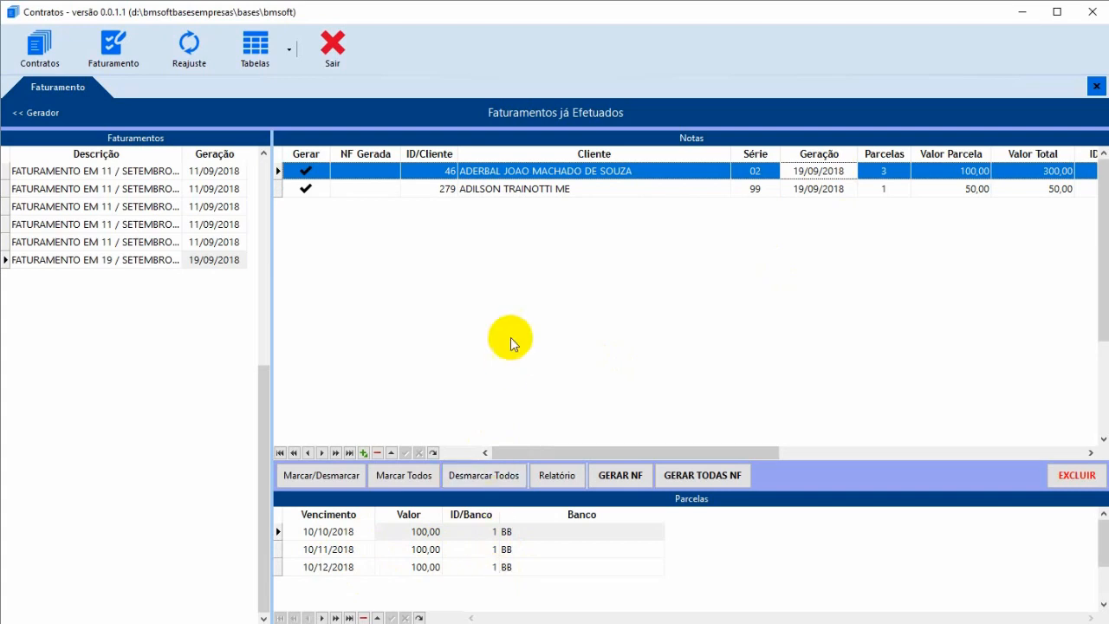
{"action": "left_click", "coordinate": [565, 189]}
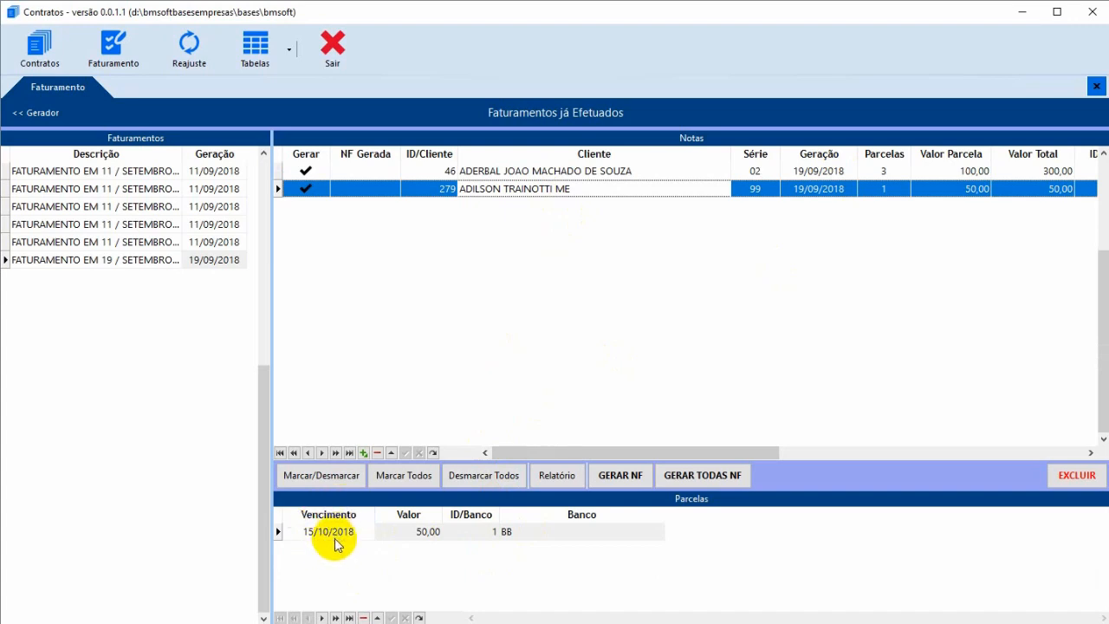
Step: Preview the report for checking the values of the selected billing
{"action": "left_click", "coordinate": [557, 476]}
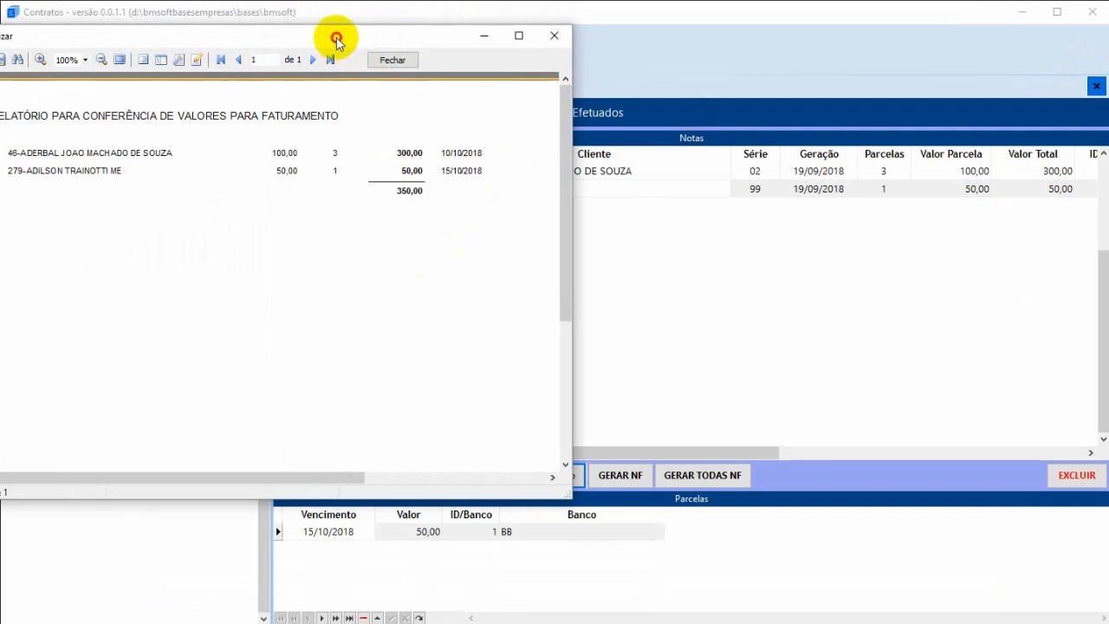
{"action": "left_click_drag", "start_coordinate": [335, 37], "coordinate": [394, 17]}
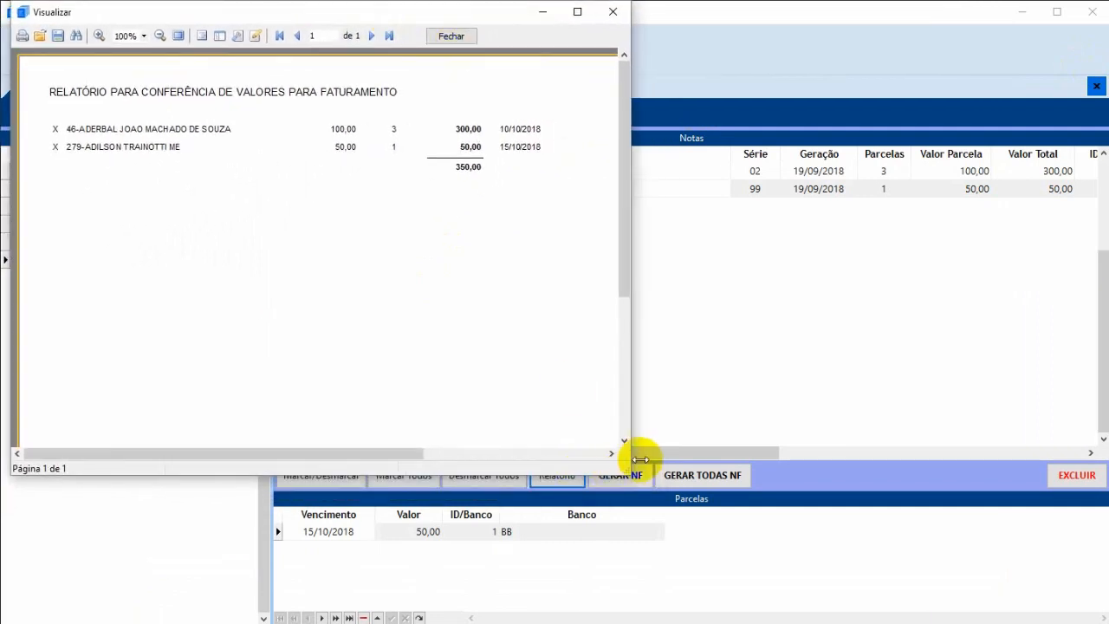
Step: Enlarge the billing value-checking report to read its amounts and due dates, and close the preview
{"action": "left_click_drag", "start_coordinate": [630, 473], "coordinate": [1097, 601]}
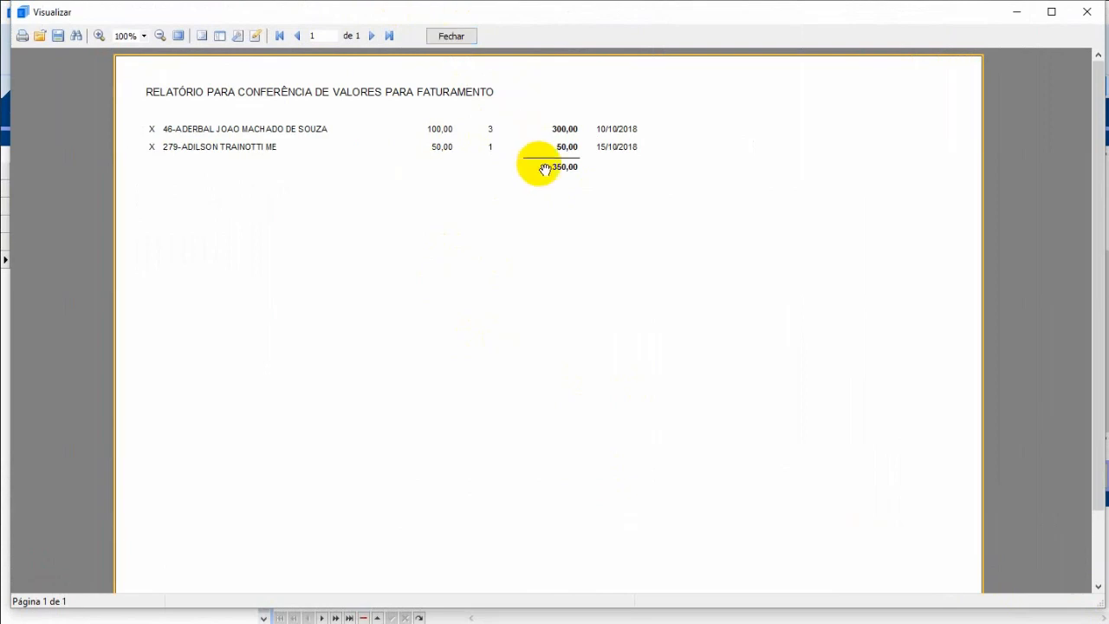
{"action": "left_click", "coordinate": [446, 36]}
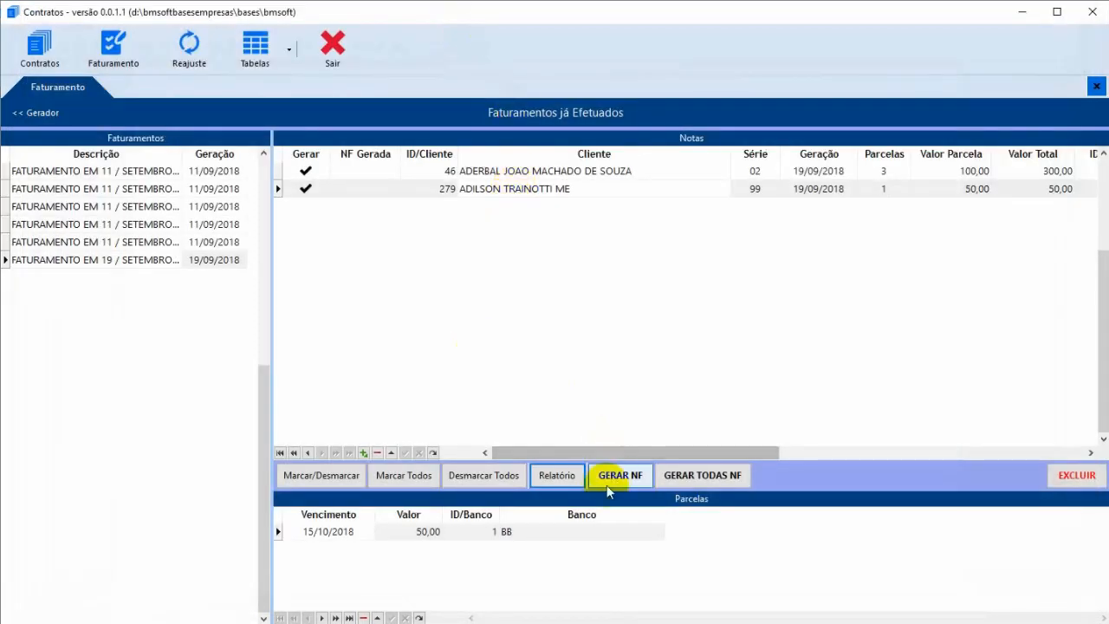
Step: Generate all the marked invoices of the 19/09/2018 billing, confirming the generation
{"action": "left_click", "coordinate": [560, 171]}
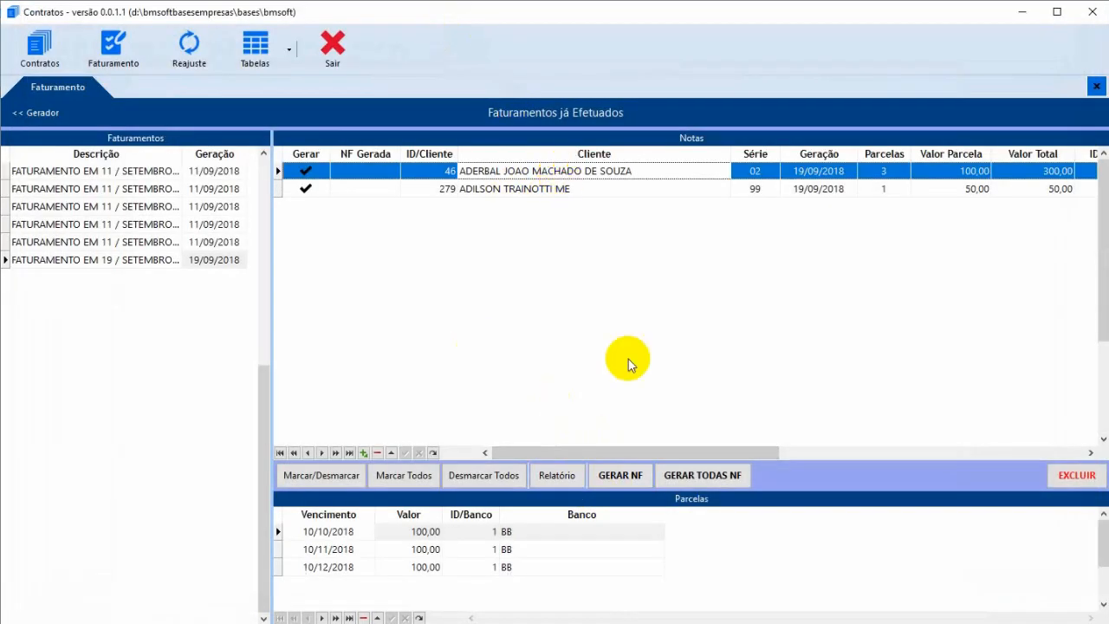
{"action": "left_click", "coordinate": [706, 479]}
{"action": "left_click", "coordinate": [542, 380]}
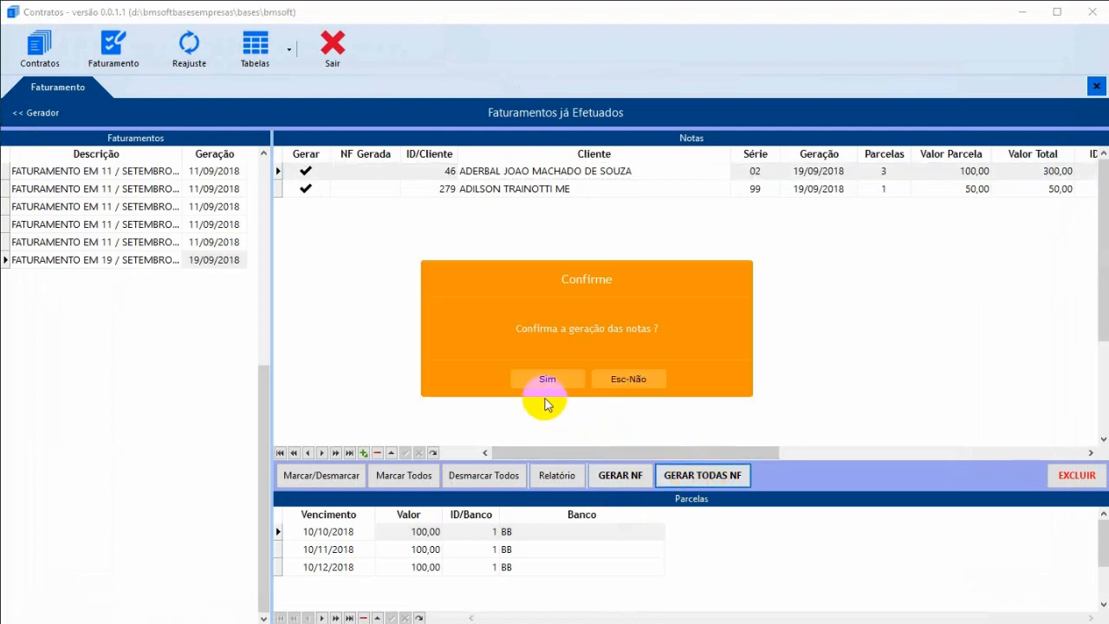
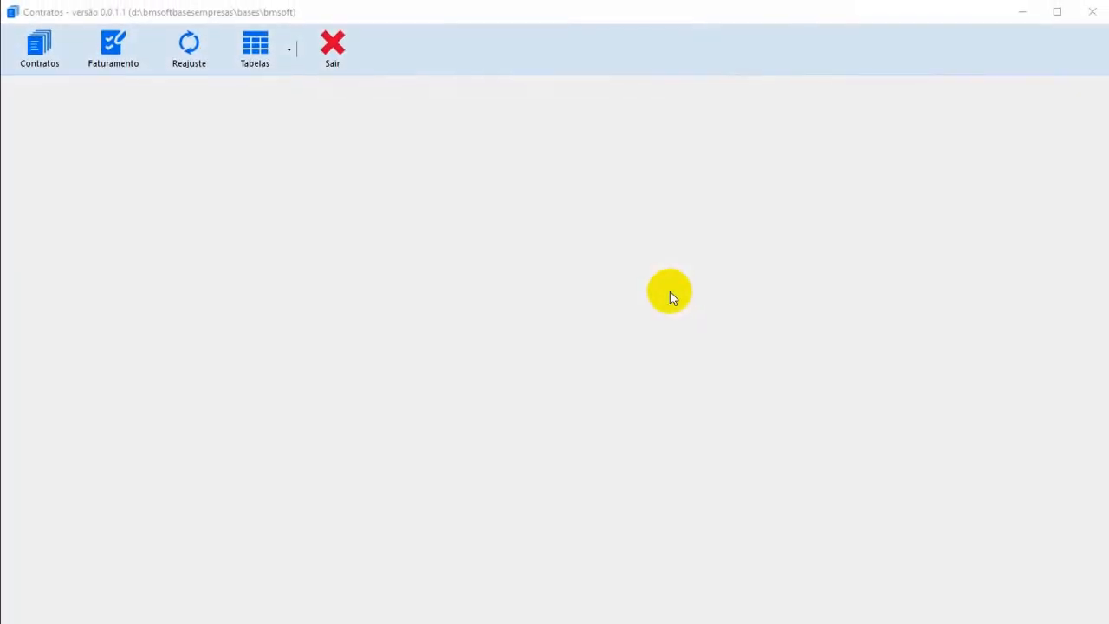
Step: Open the contract value readjustment and the contracts list, returning to the readjustment
{"action": "left_click", "coordinate": [184, 62]}
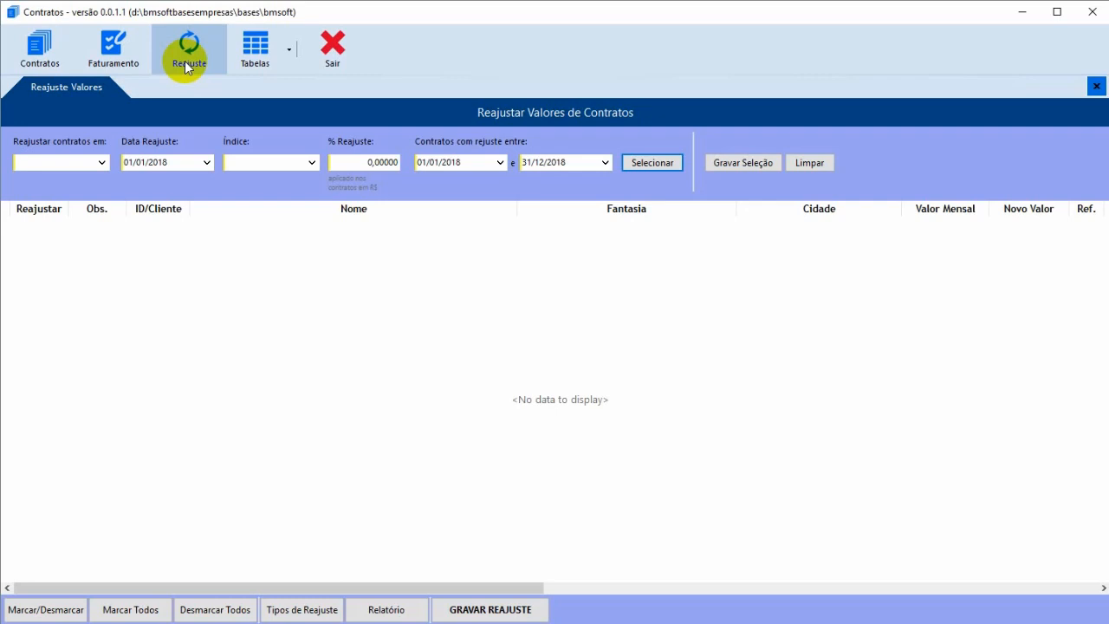
{"action": "left_click", "coordinate": [101, 162]}
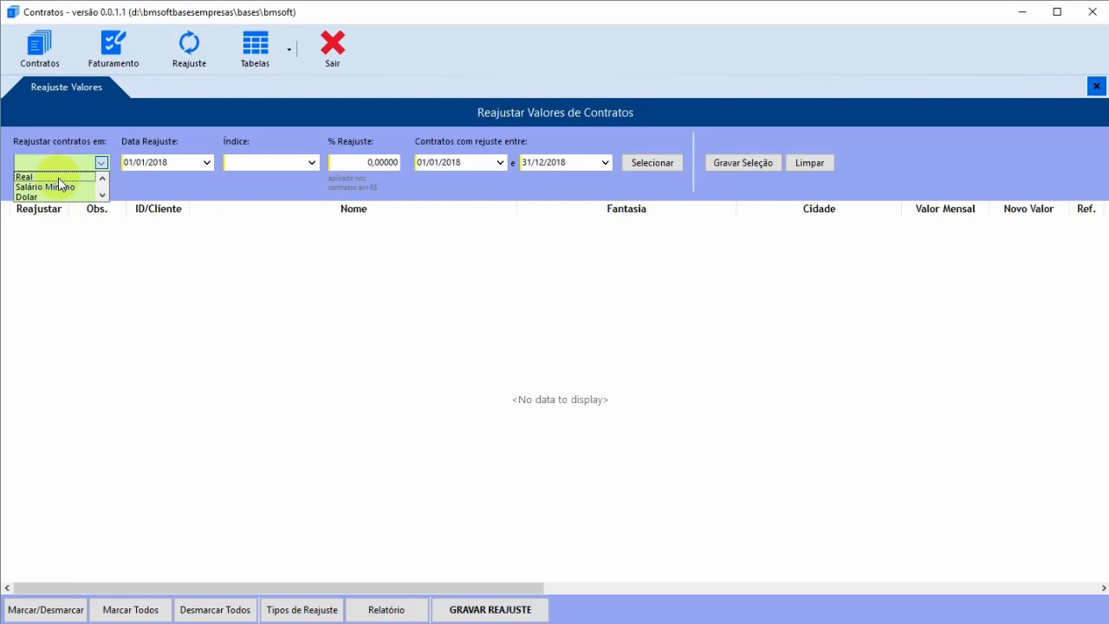
{"action": "left_click", "coordinate": [39, 54]}
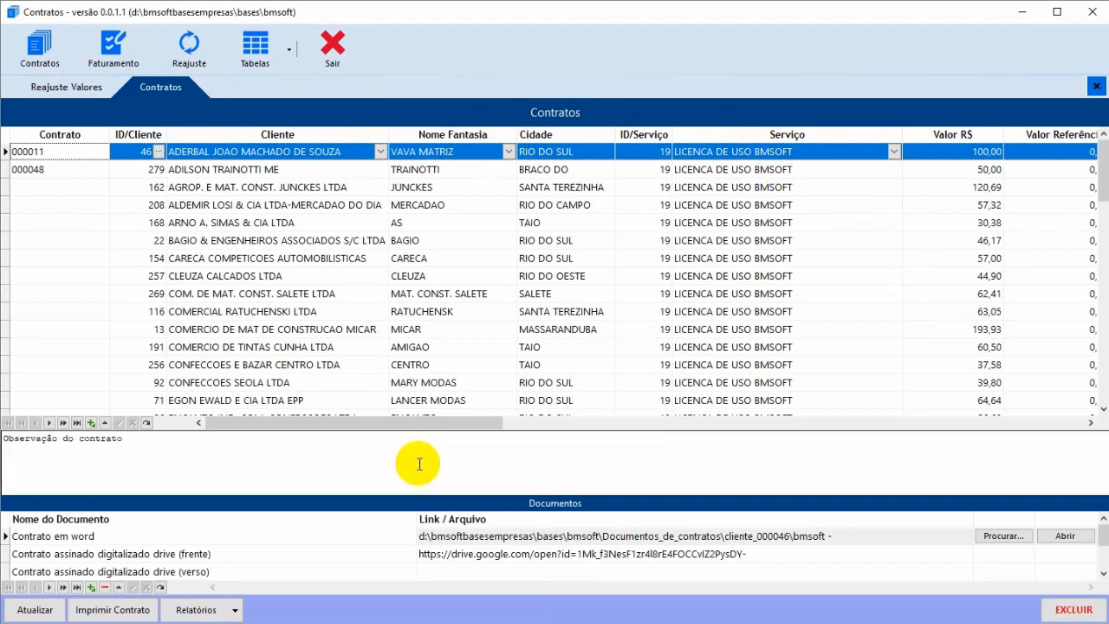
{"action": "left_click_drag", "start_coordinate": [367, 424], "coordinate": [394, 422]}
{"action": "left_click", "coordinate": [70, 94]}
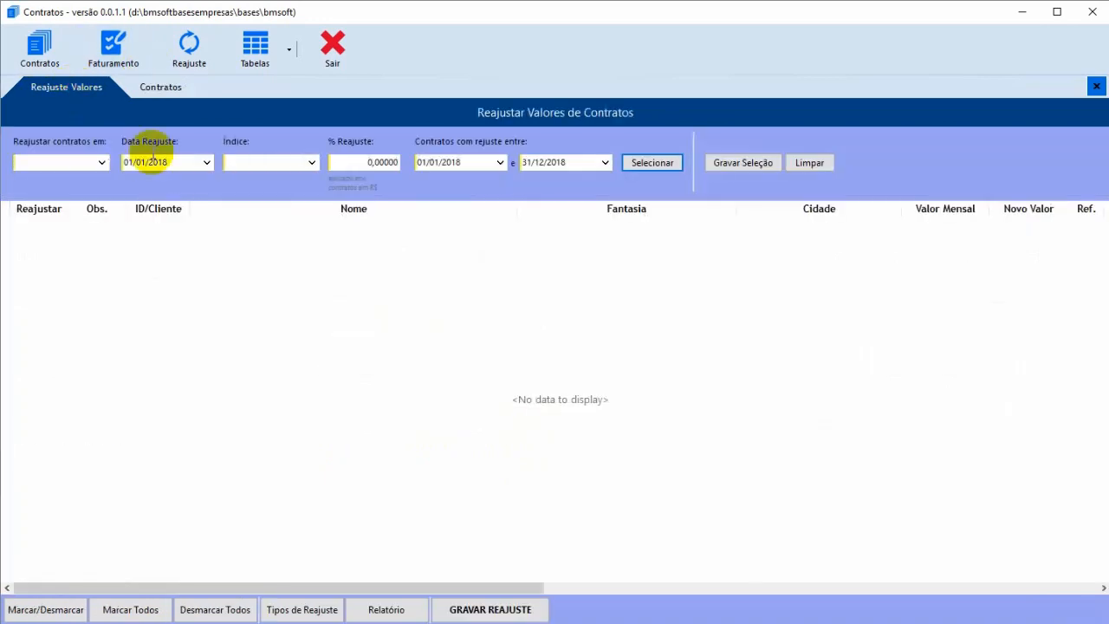
Step: Set the readjustment to contracts in Real, with 19/09/2018 as the readjustment date
{"action": "left_click", "coordinate": [102, 163]}
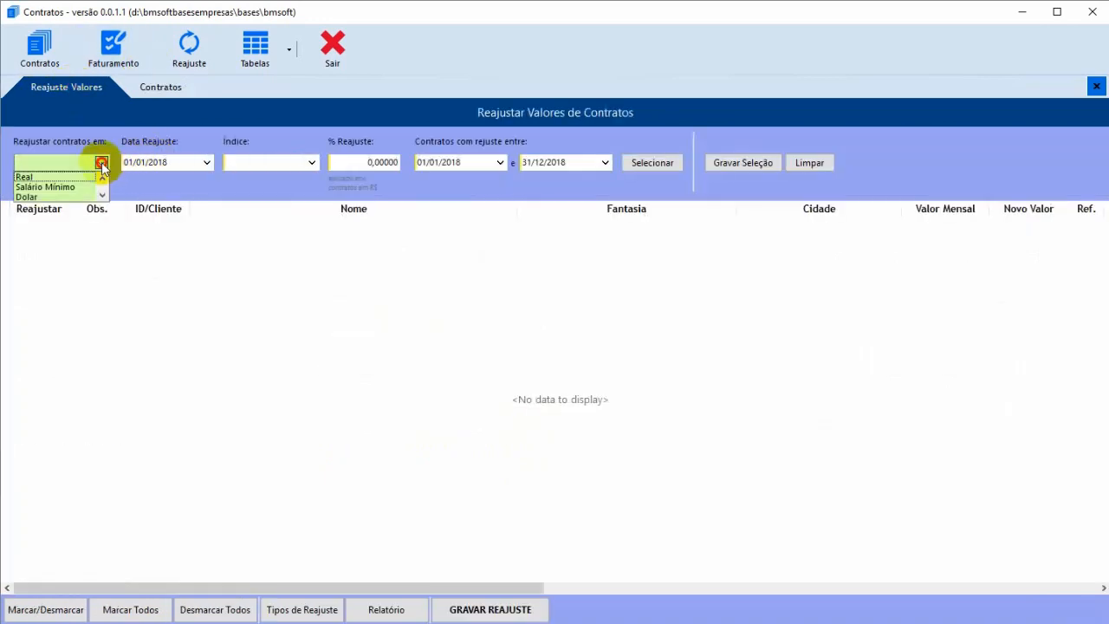
{"action": "left_click", "coordinate": [39, 176]}
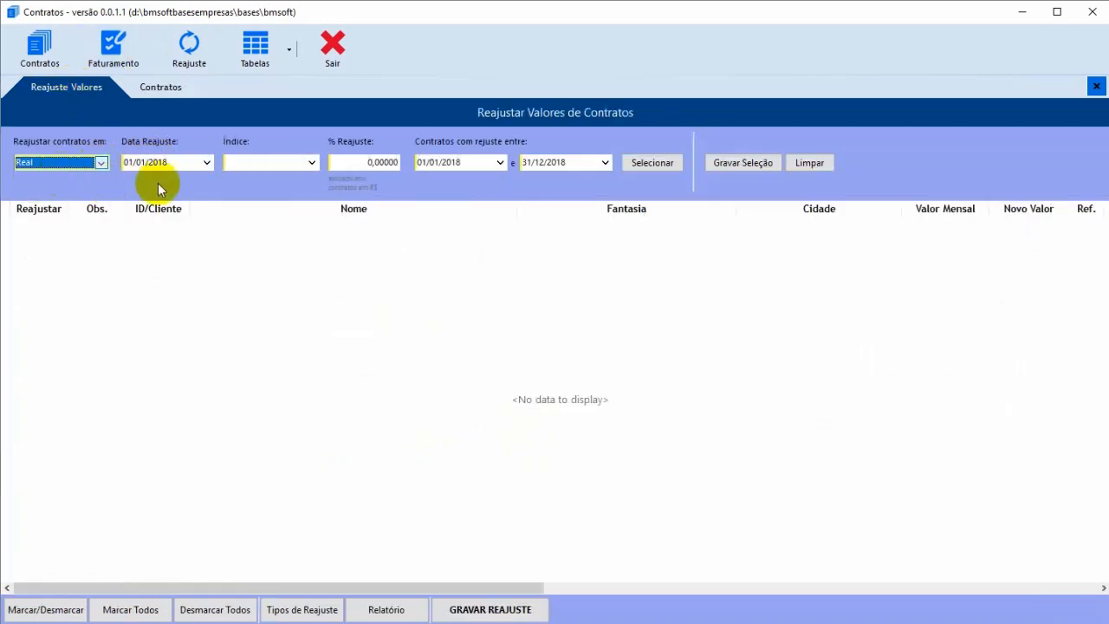
{"action": "left_click", "coordinate": [206, 163]}
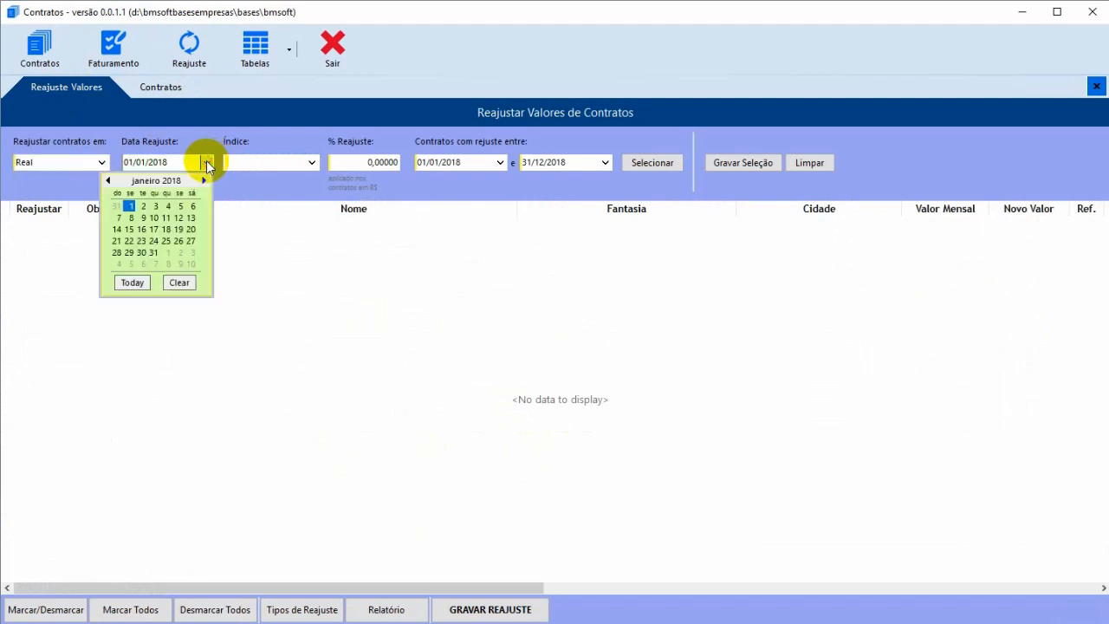
{"action": "left_click", "coordinate": [131, 284]}
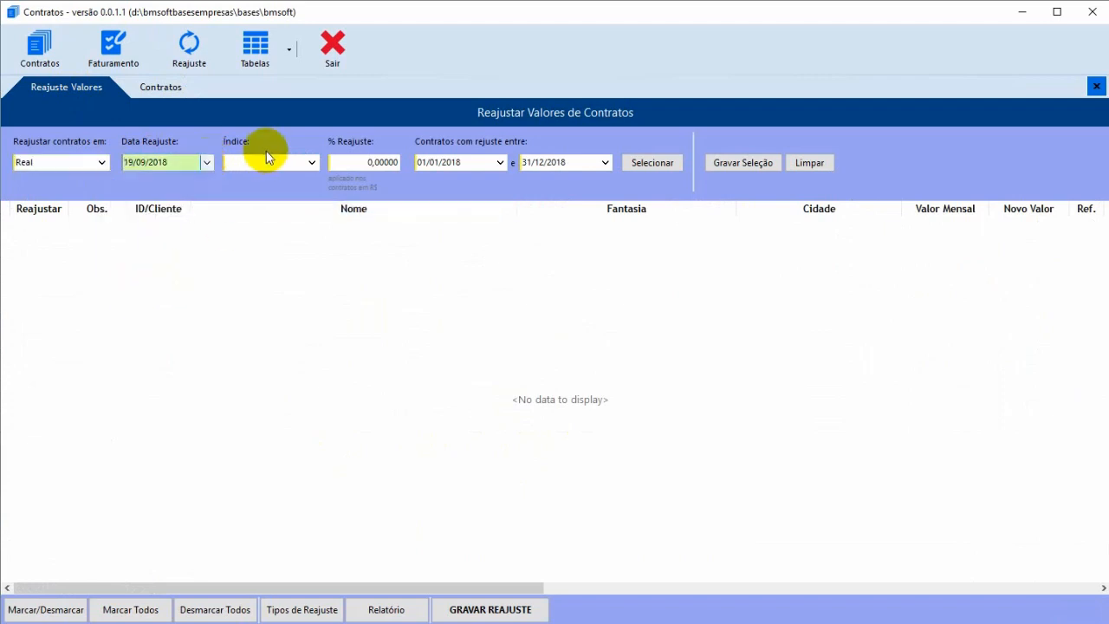
Step: Try to select the contracts with the Referência index and a readjustment between 01/01/2018 and 31/12/2018
{"action": "left_click", "coordinate": [311, 163]}
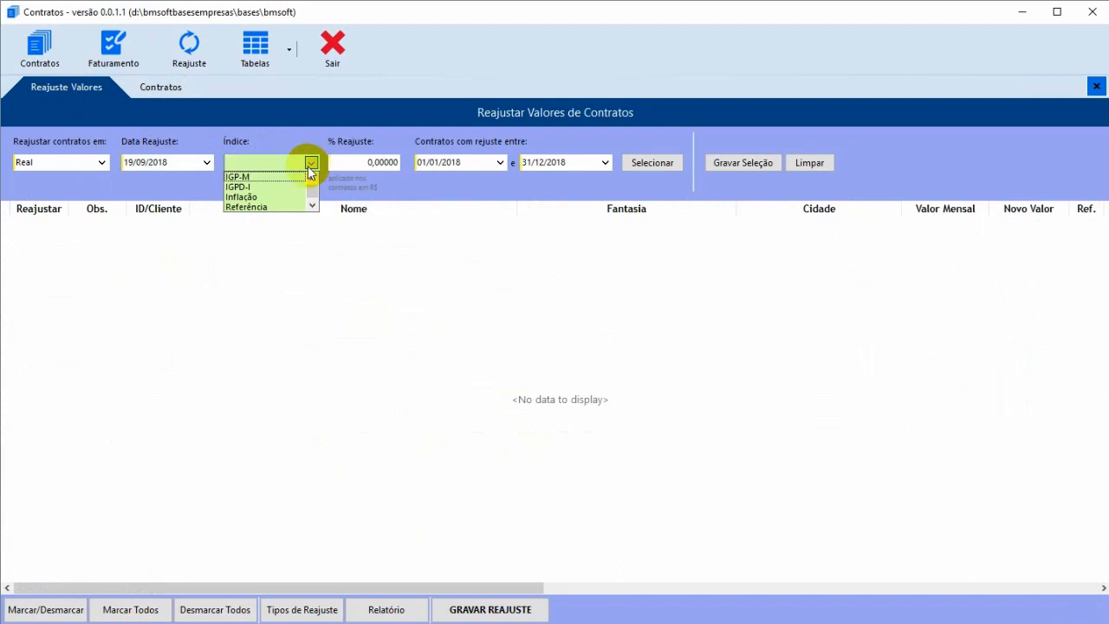
{"action": "left_click", "coordinate": [272, 208]}
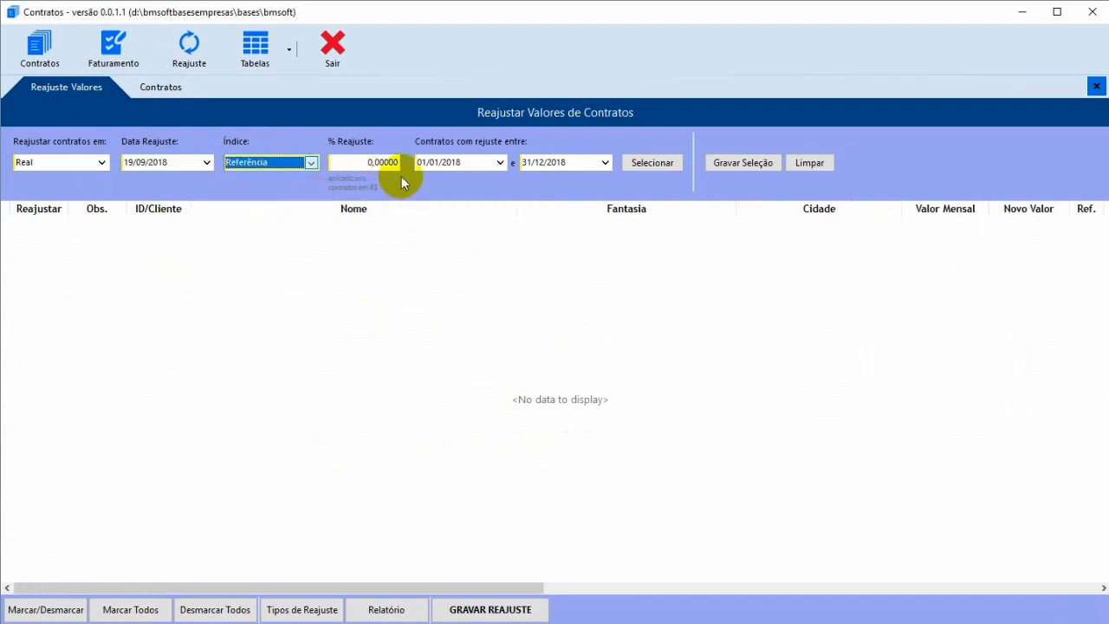
{"action": "left_click", "coordinate": [665, 165]}
{"action": "left_click_drag", "start_coordinate": [639, 251], "coordinate": [565, 312]}
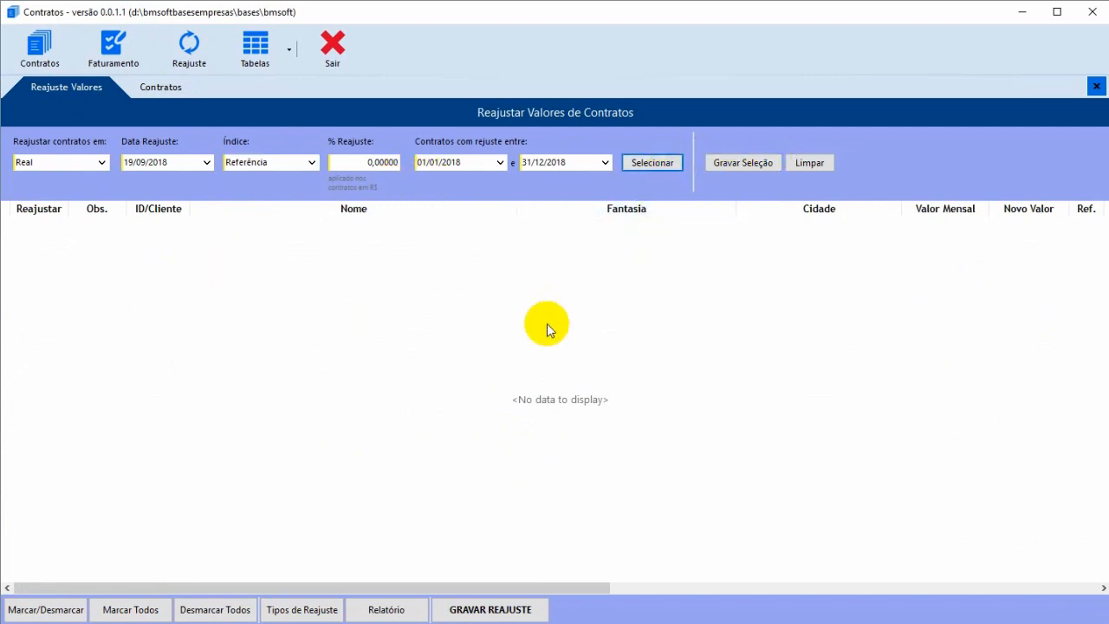
Step: Change the readjustment index to IGP-M and set the readjustment percentage to 1,1565
{"action": "left_click", "coordinate": [305, 156]}
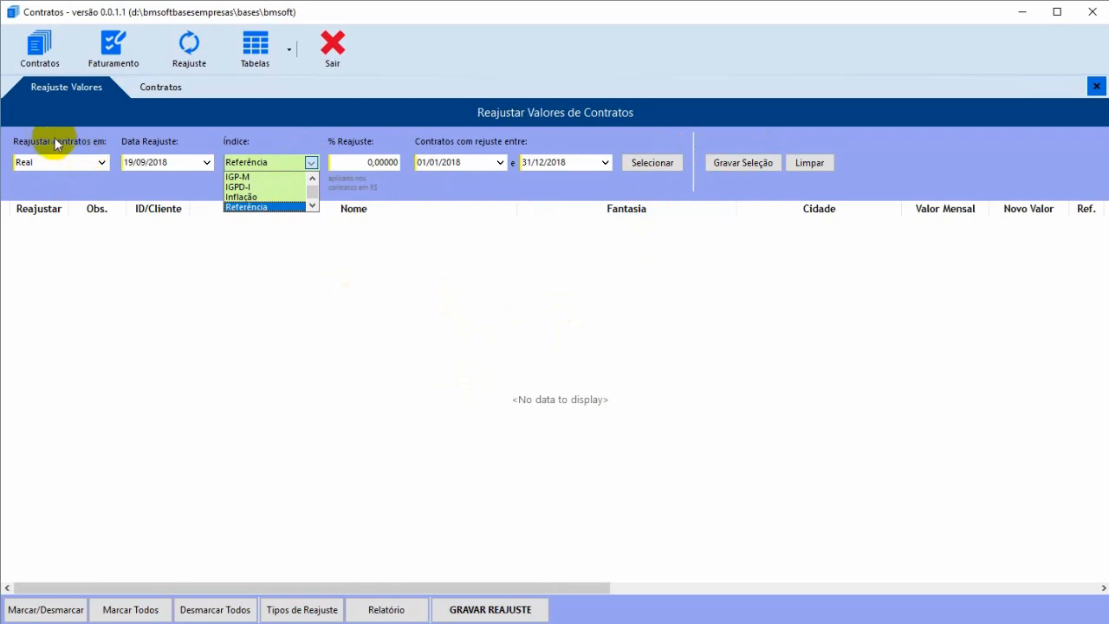
{"action": "left_click", "coordinate": [259, 177]}
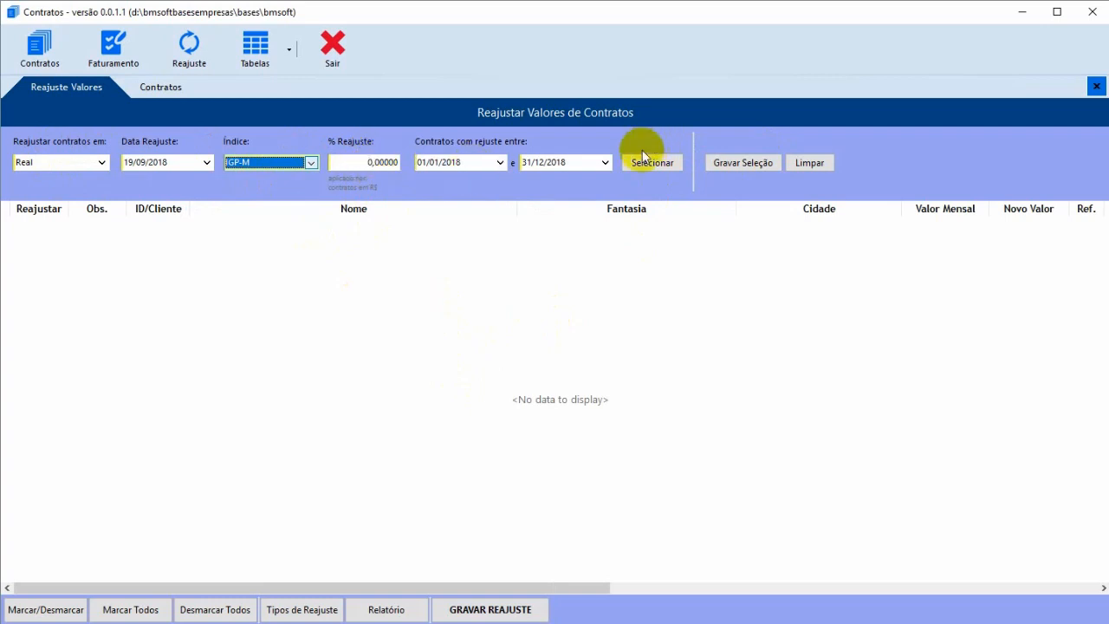
{"action": "left_click", "coordinate": [390, 162]}
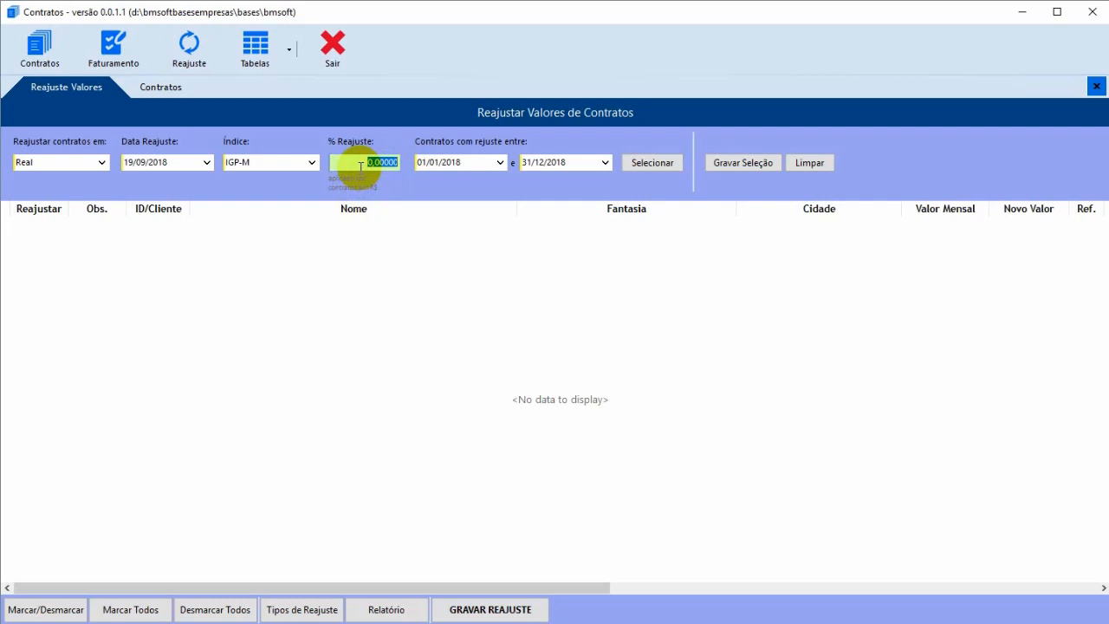
{"action": "type", "text": "1,1565"}
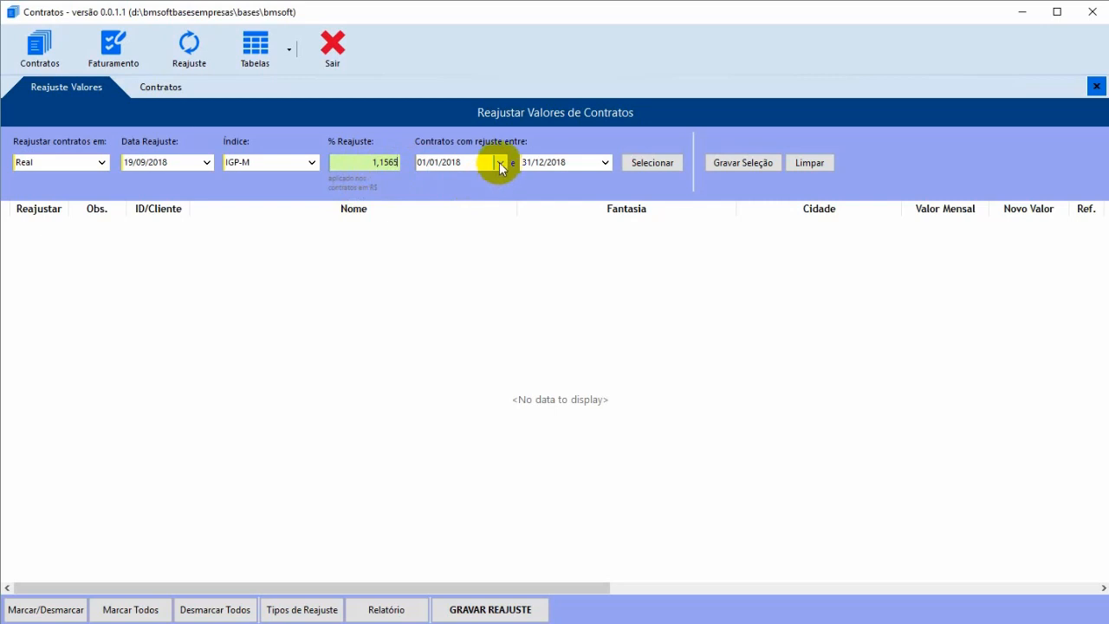
Step: Try to select the contracts with a readjustment between 01/10/2018 and 31/10/2018
{"action": "left_click", "coordinate": [499, 162]}
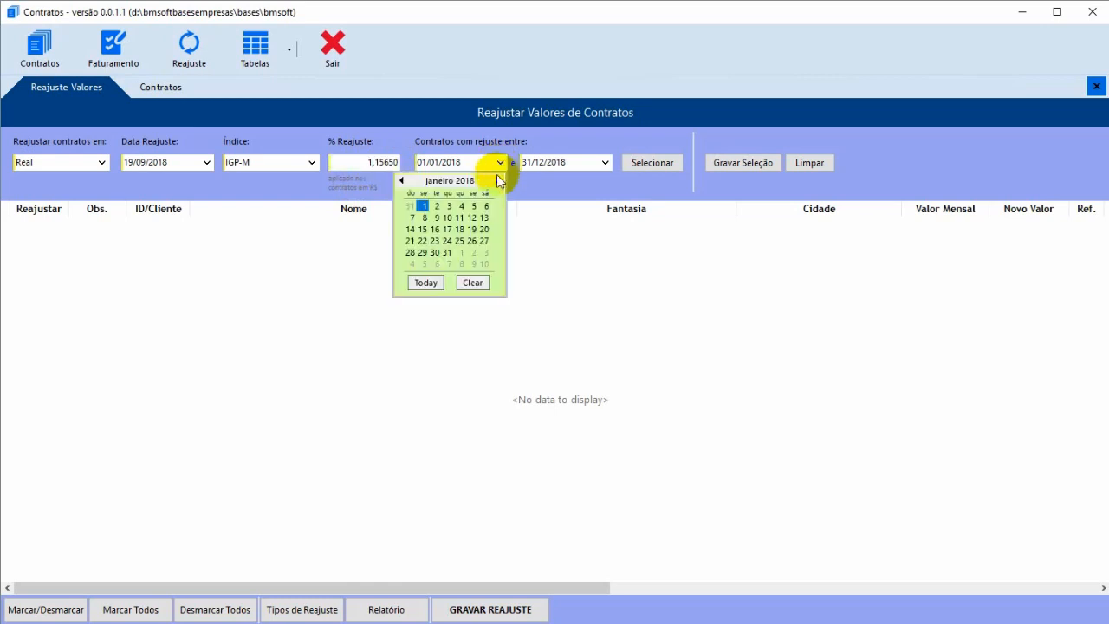
{"action": "left_click", "coordinate": [498, 180]}
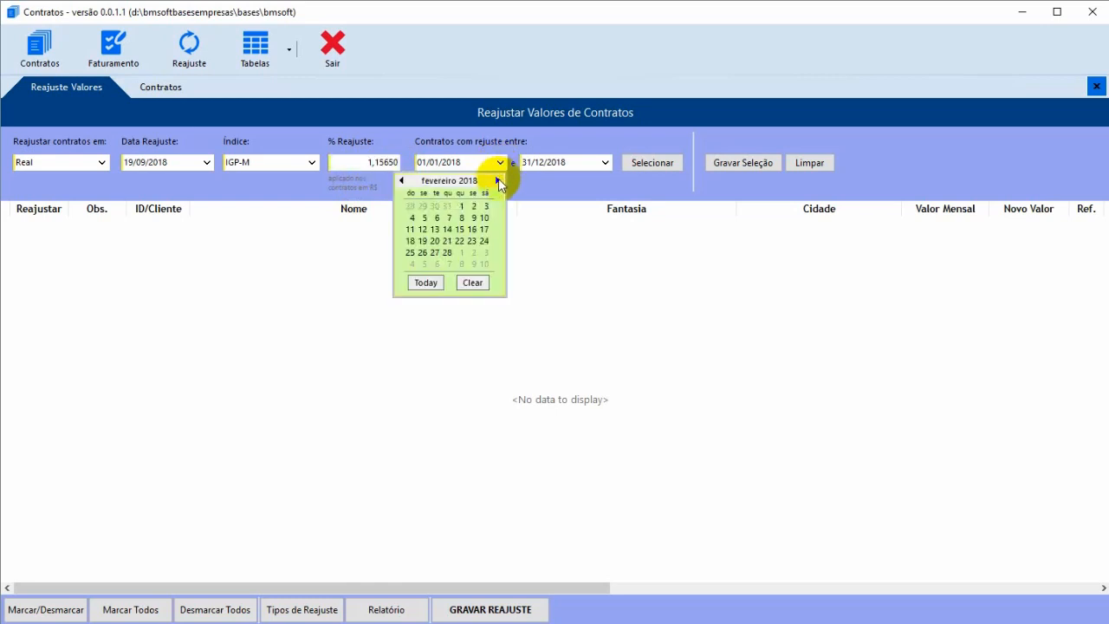
{"action": "left_click", "coordinate": [401, 180]}
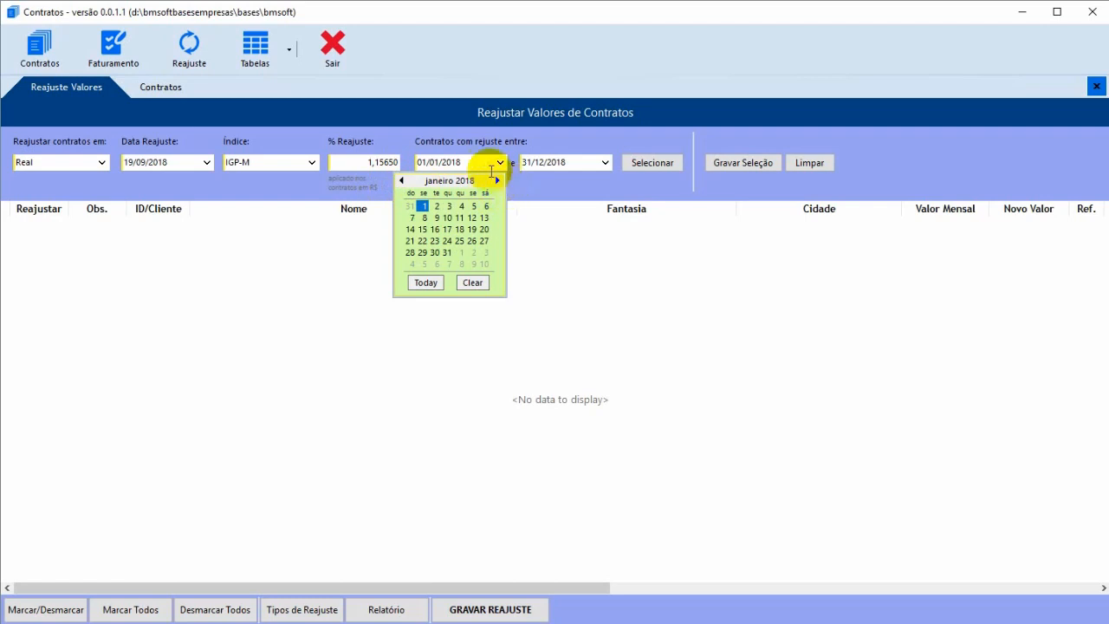
{"action": "left_click", "coordinate": [446, 162]}
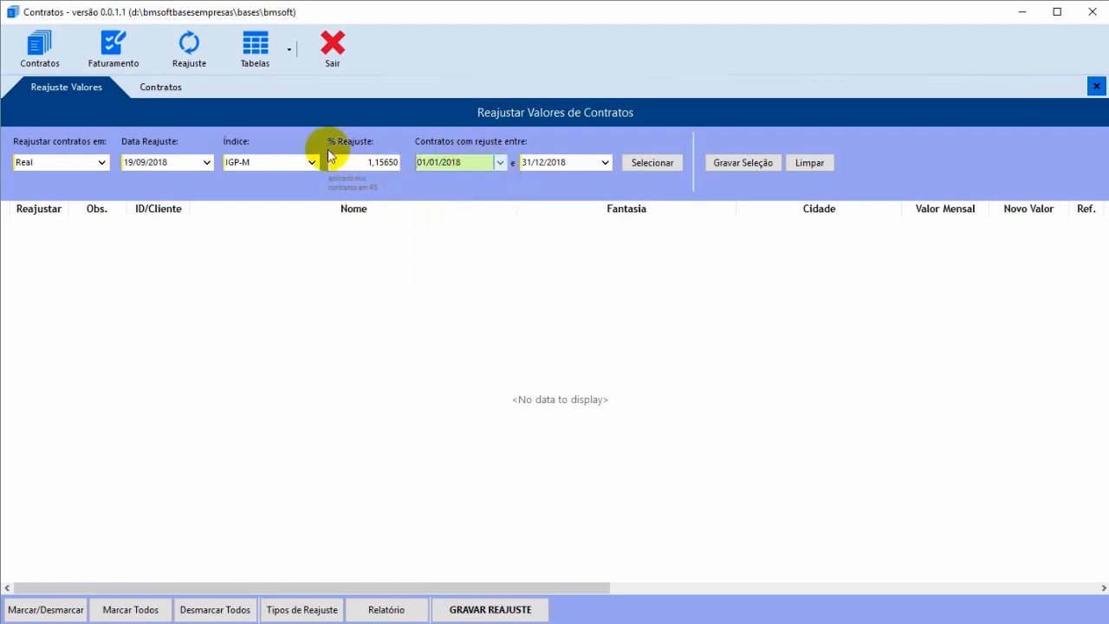
{"action": "left_click_drag", "start_coordinate": [470, 161], "coordinate": [404, 165]}
{"action": "type", "text": "01/1"}
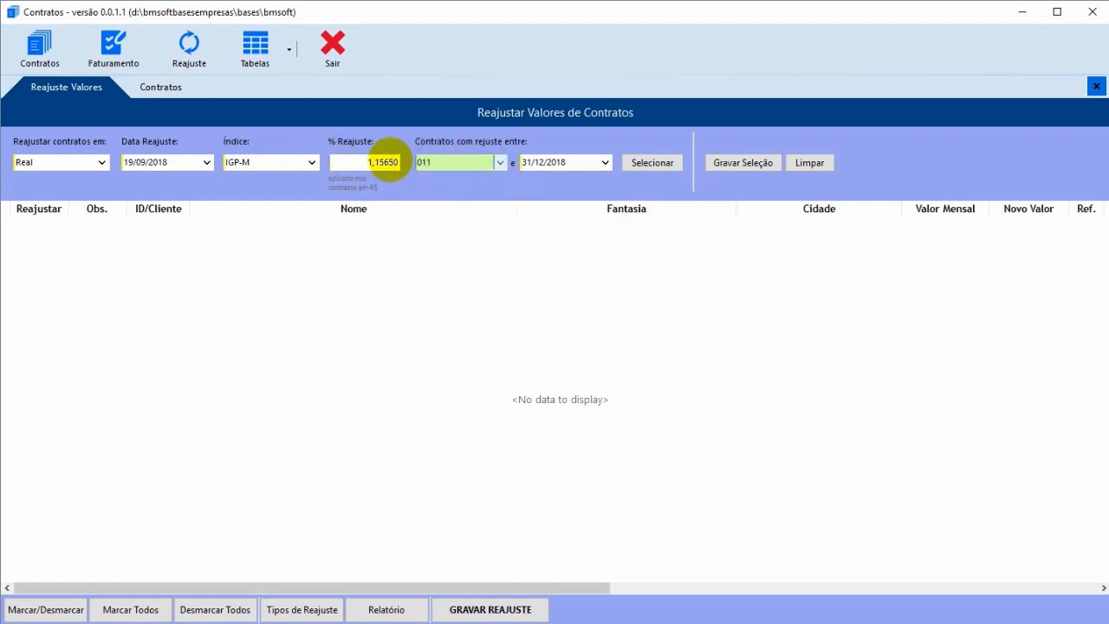
{"action": "type", "text": "0"}
{"action": "key", "text": "Tab"}
{"action": "type", "text": "3110"}
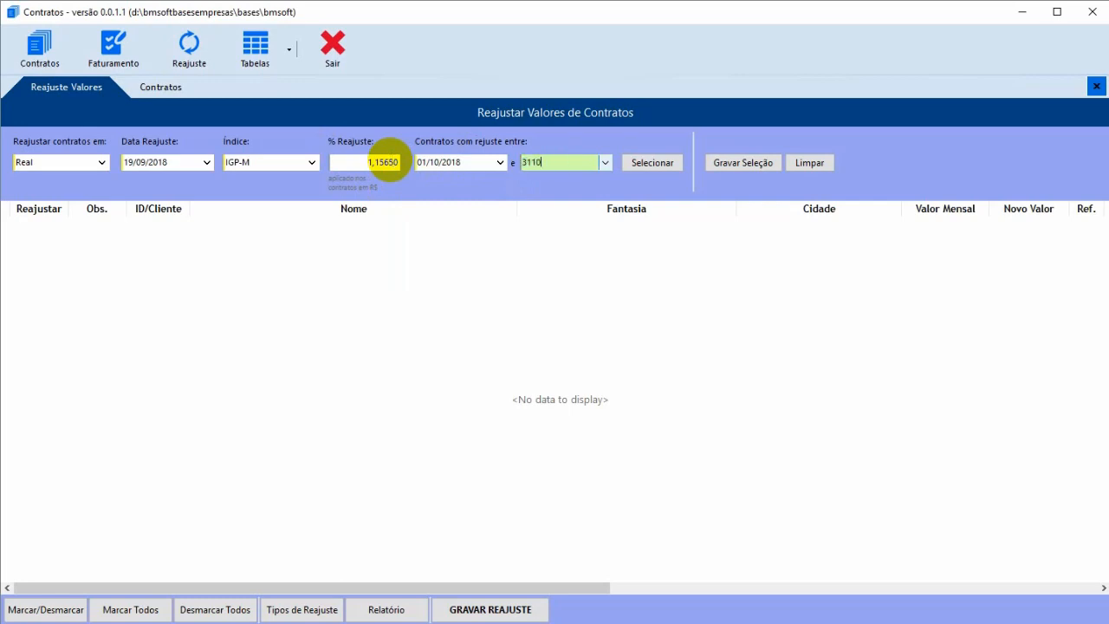
{"action": "key", "text": "Tab"}
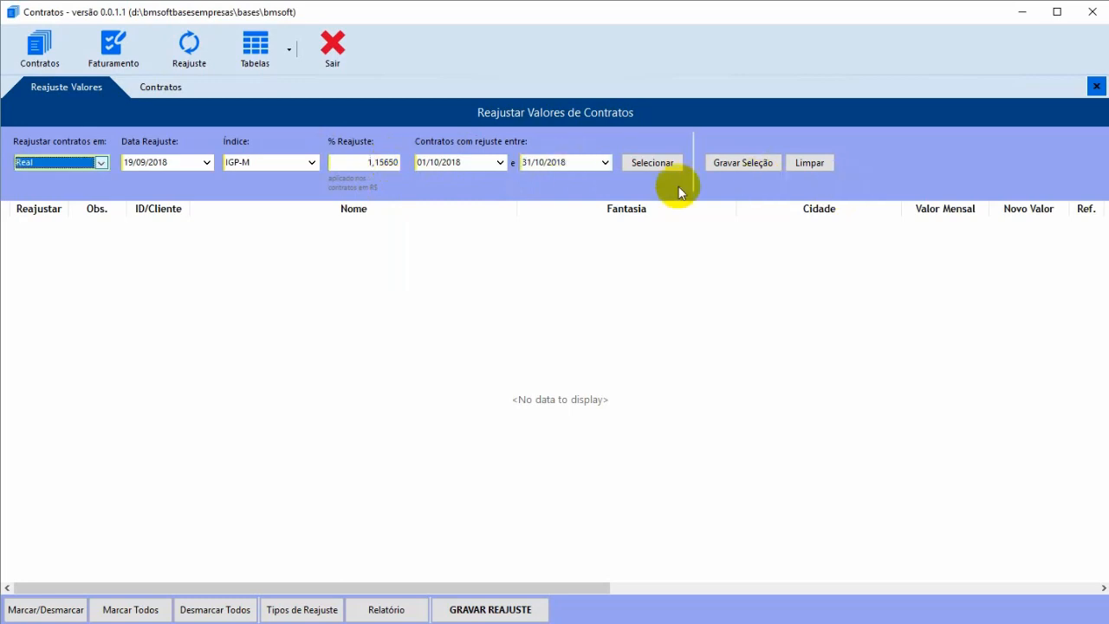
{"action": "left_click", "coordinate": [641, 164]}
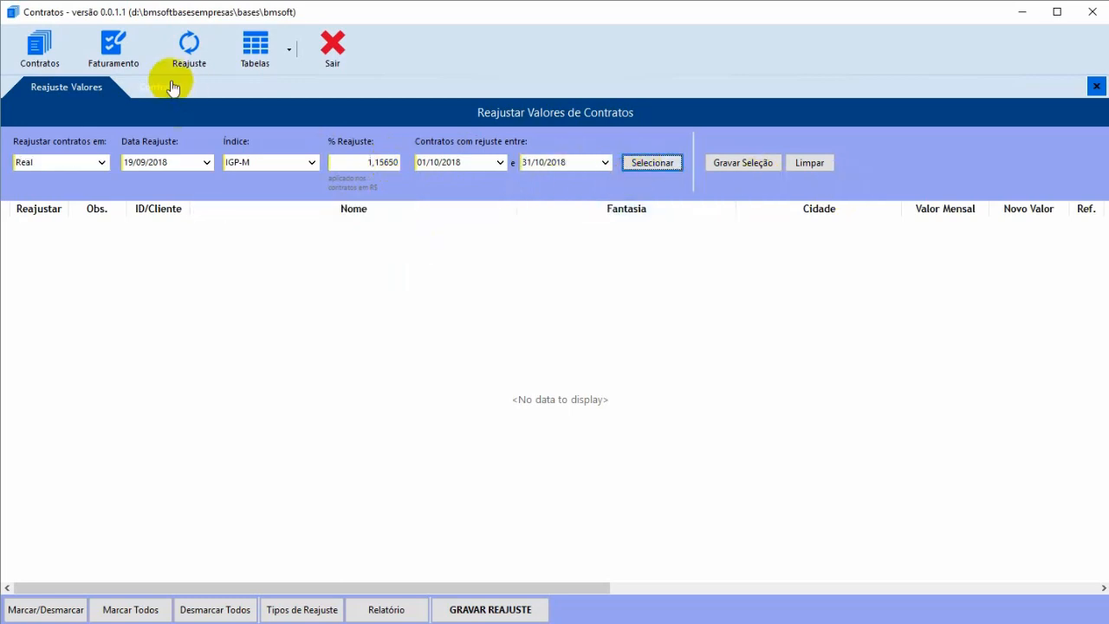
Step: Check the next readjustment dates and indexes in the contracts list, and return to the readjustment
{"action": "left_click", "coordinate": [169, 87]}
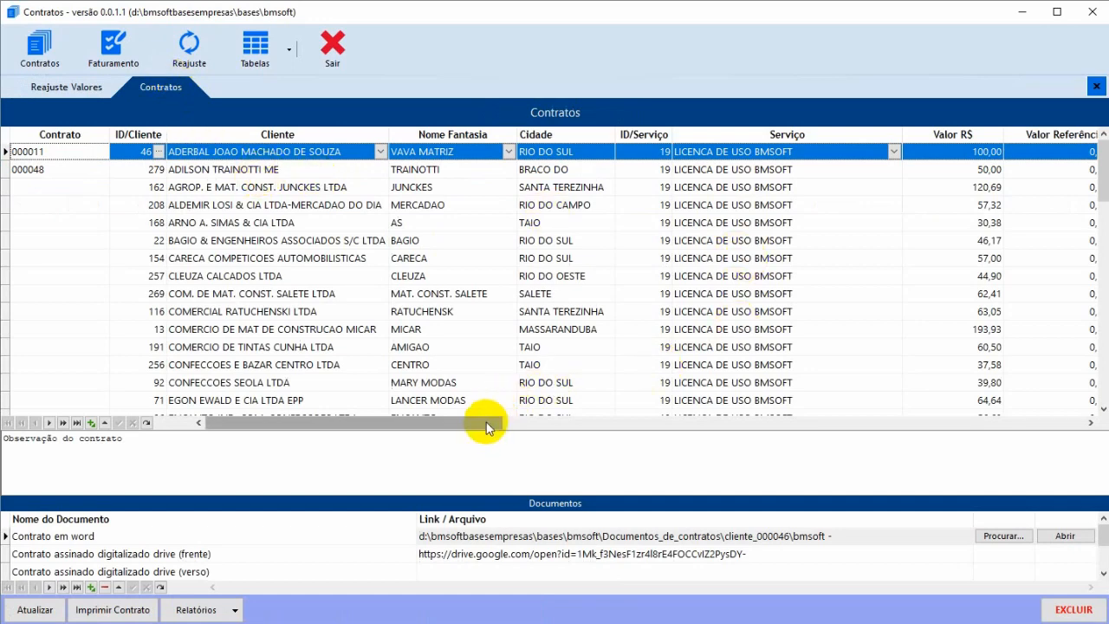
{"action": "left_click_drag", "start_coordinate": [487, 424], "coordinate": [875, 405]}
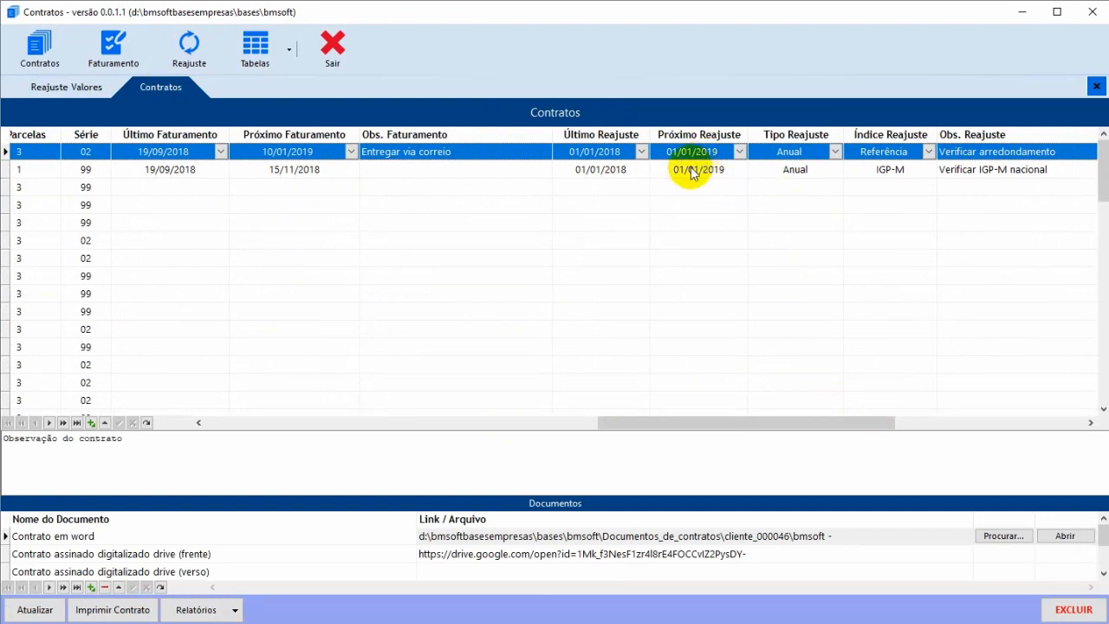
{"action": "left_click", "coordinate": [60, 89]}
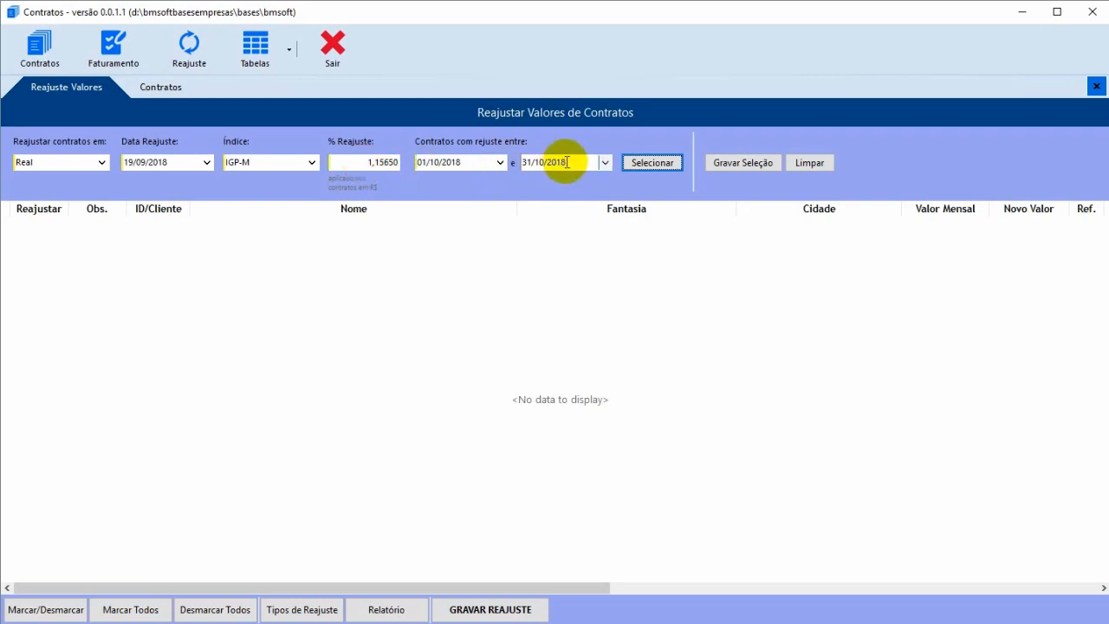
Step: Set the start of the contract readjustment period to 01/01/2019
{"action": "left_click", "coordinate": [502, 162]}
{"action": "left_click", "coordinate": [501, 162]}
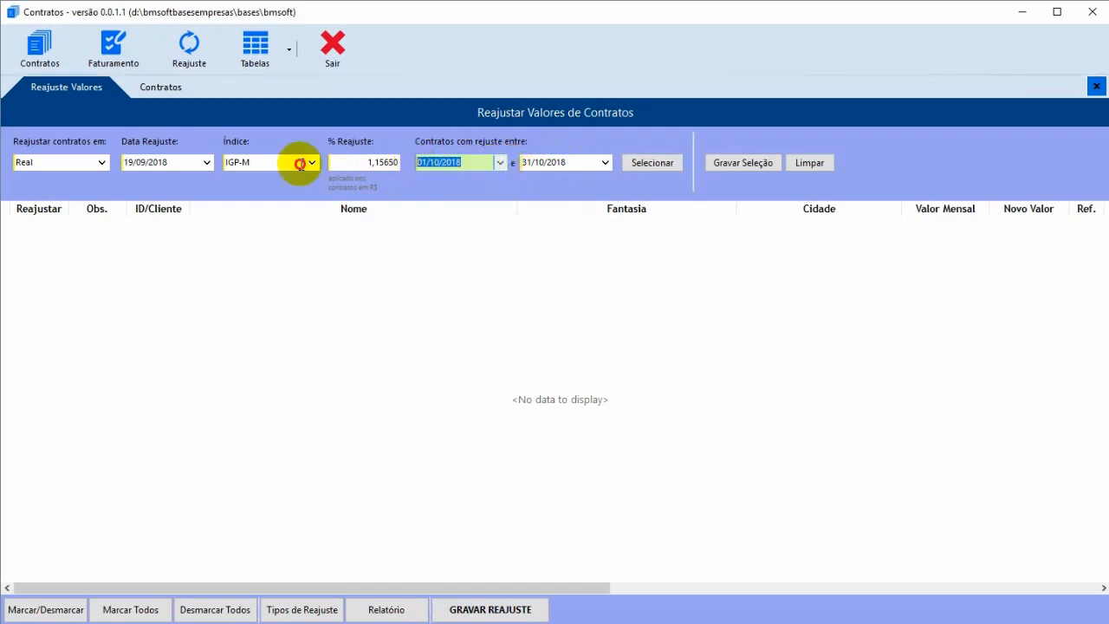
{"action": "type", "text": "01012019"}
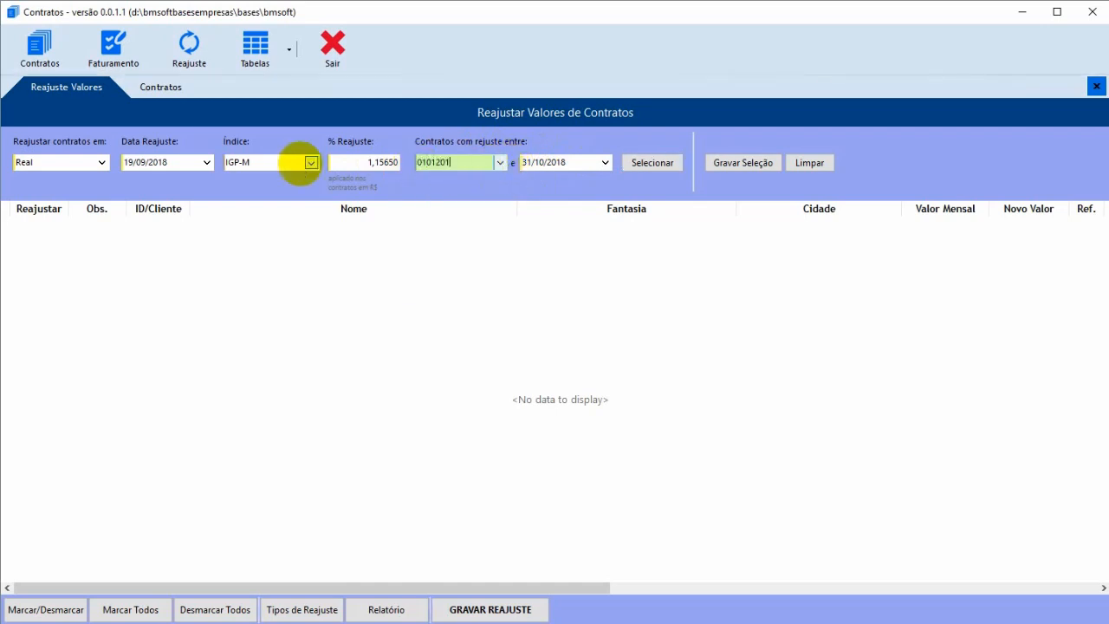
{"action": "key", "text": "Tab"}
Step: Set the end of the readjustment period to 31/01/2019 and select the matching contracts
{"action": "type", "text": "01012018"}
{"action": "key", "text": "Tab"}
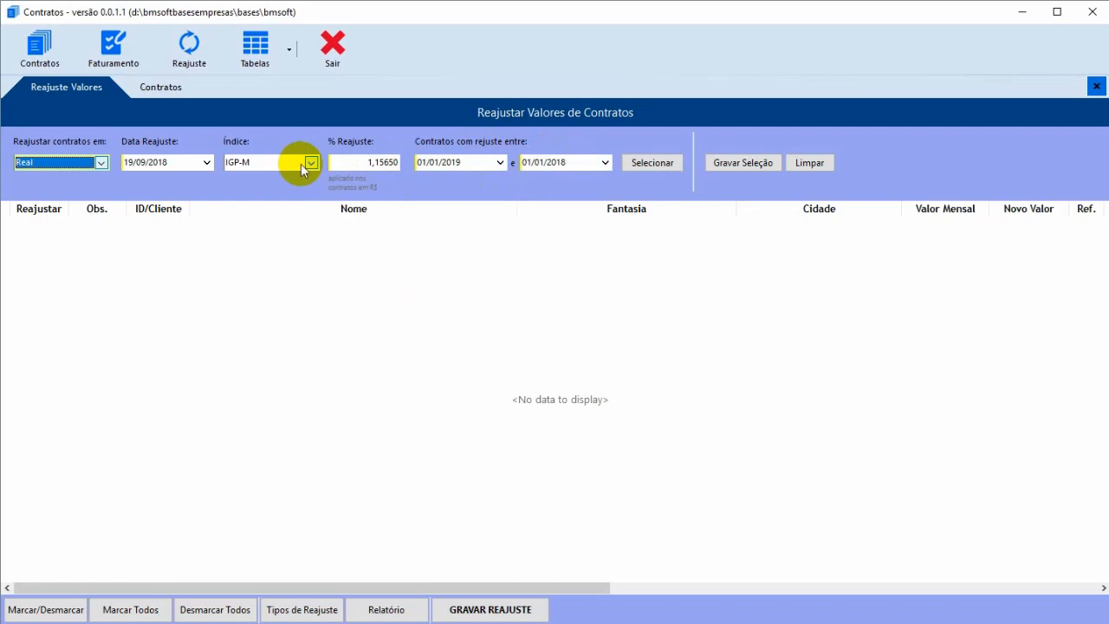
{"action": "key", "text": "shift+Tab"}
{"action": "type", "text": "0"}
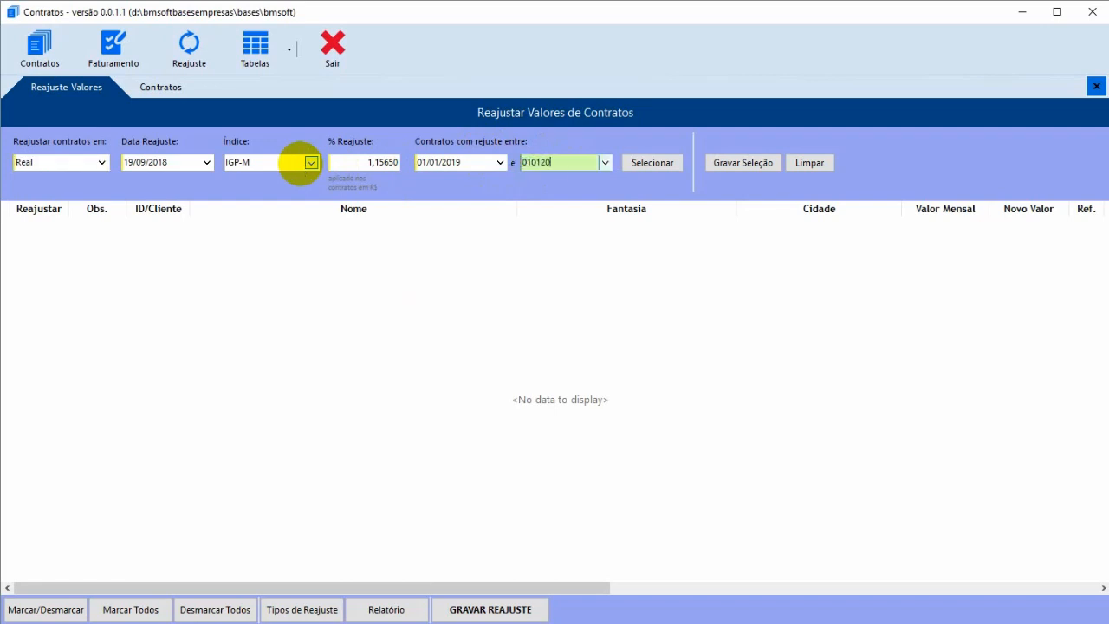
{"action": "type", "text": "1/01/2019"}
{"action": "key", "text": "Tab"}
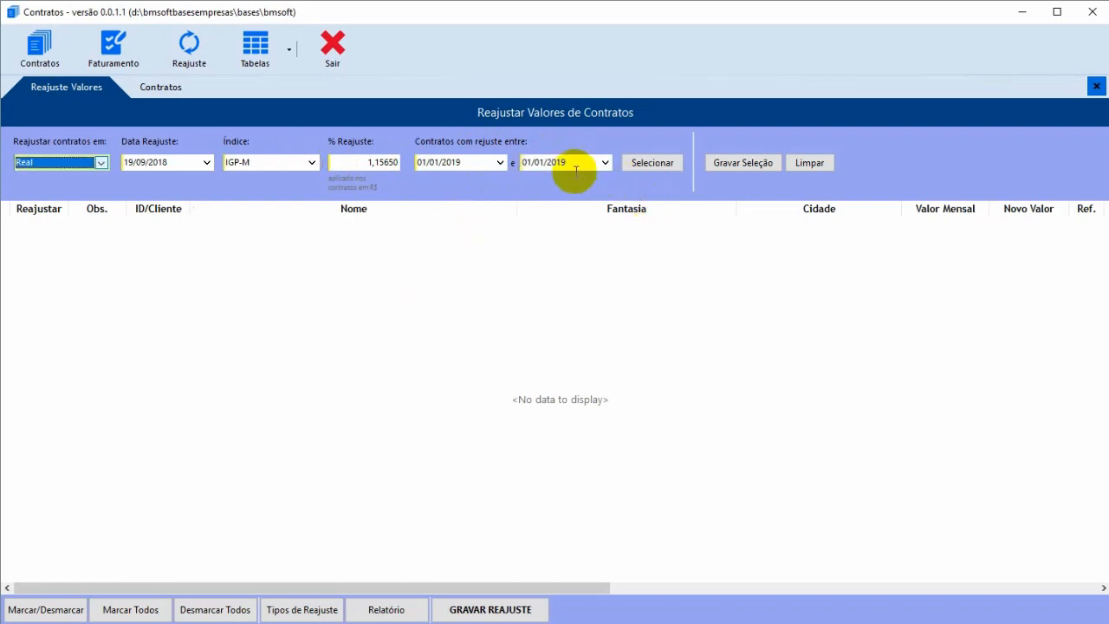
{"action": "key", "text": "shift+Tab"}
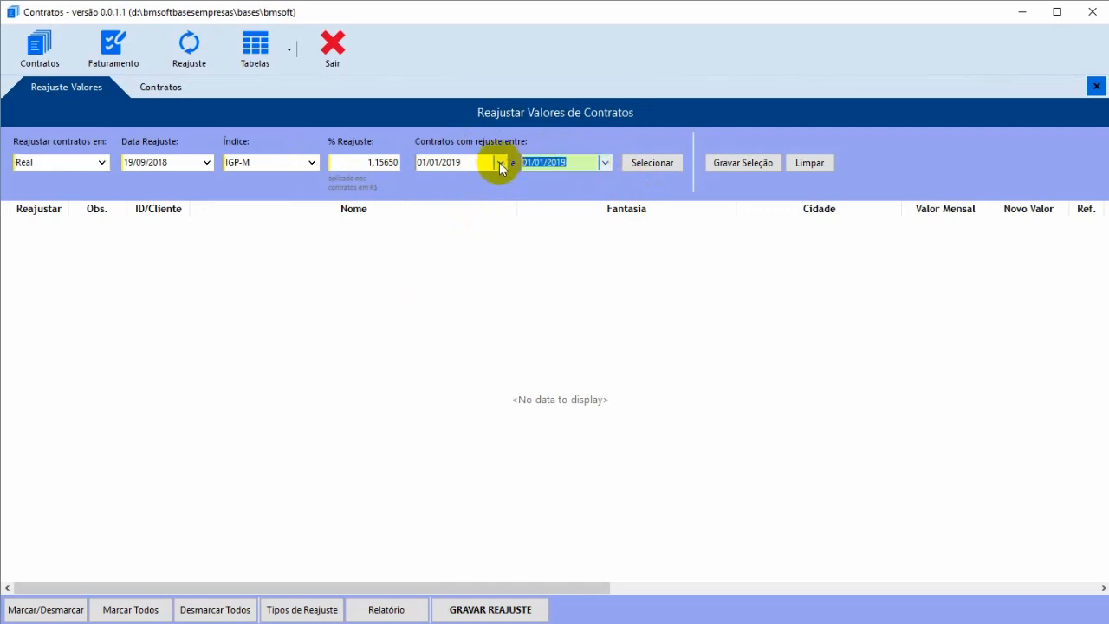
{"action": "type", "text": "31/01/2"}
{"action": "type", "text": "019"}
{"action": "key", "text": "Tab"}
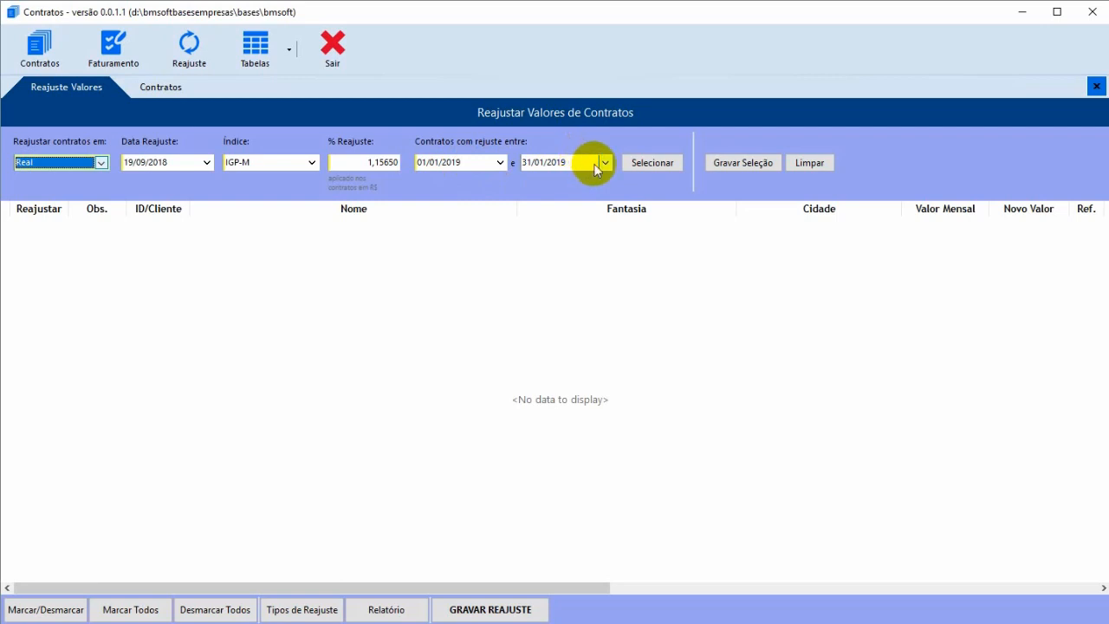
{"action": "left_click", "coordinate": [645, 163]}
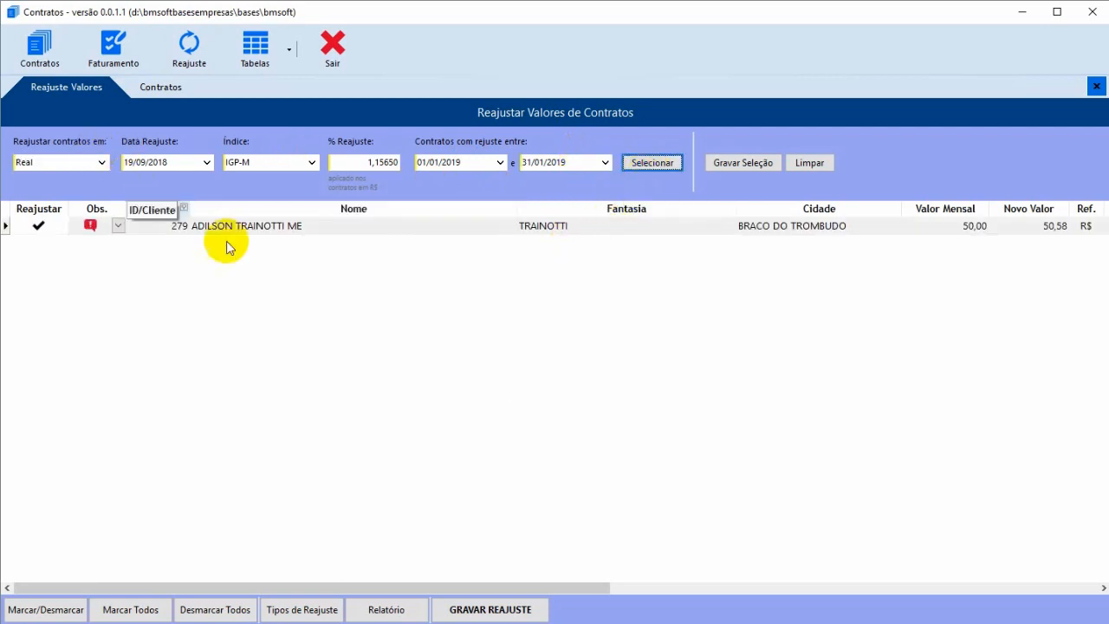
{"action": "left_click", "coordinate": [271, 226]}
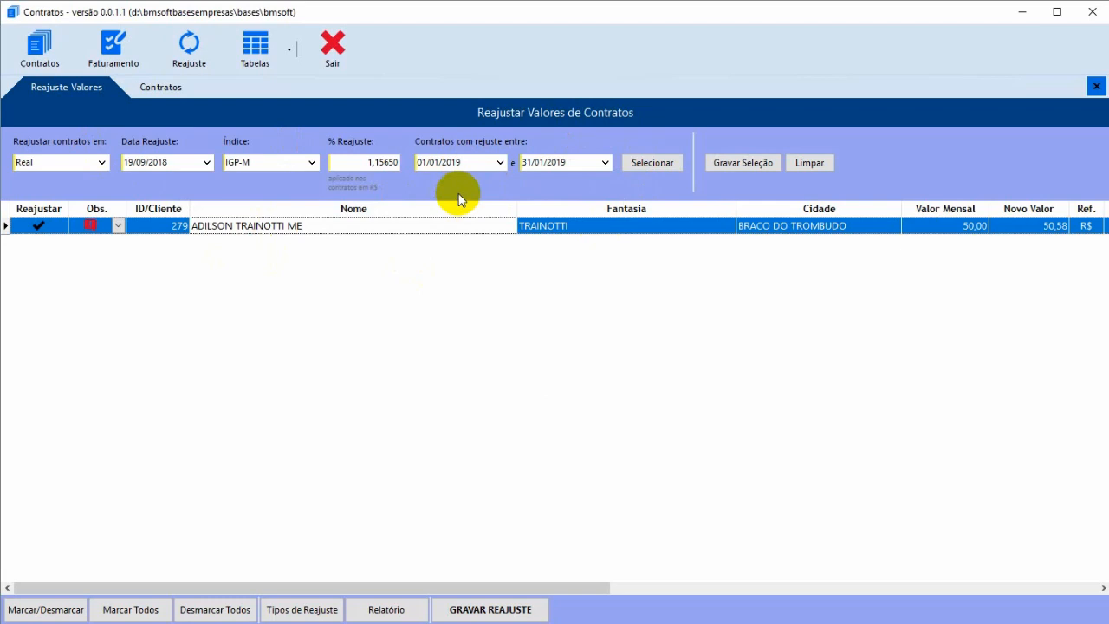
Step: Set the readjustment date to 28/12/2018
{"action": "left_click", "coordinate": [207, 164]}
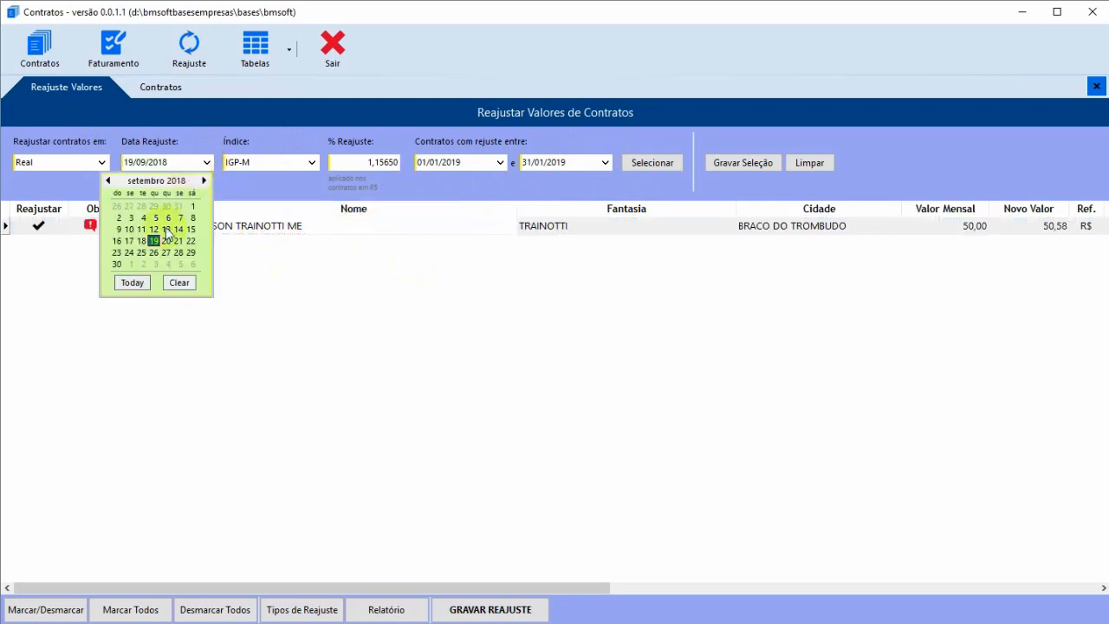
{"action": "left_click", "coordinate": [204, 180]}
{"action": "left_click", "coordinate": [204, 180]}
{"action": "left_click", "coordinate": [204, 180]}
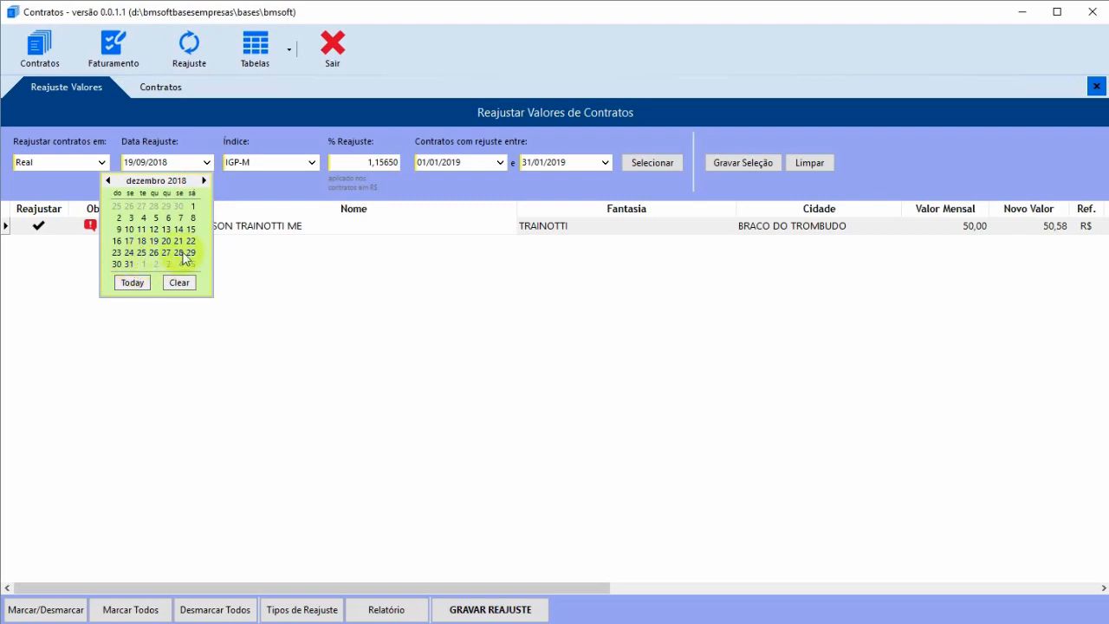
{"action": "left_click", "coordinate": [179, 252]}
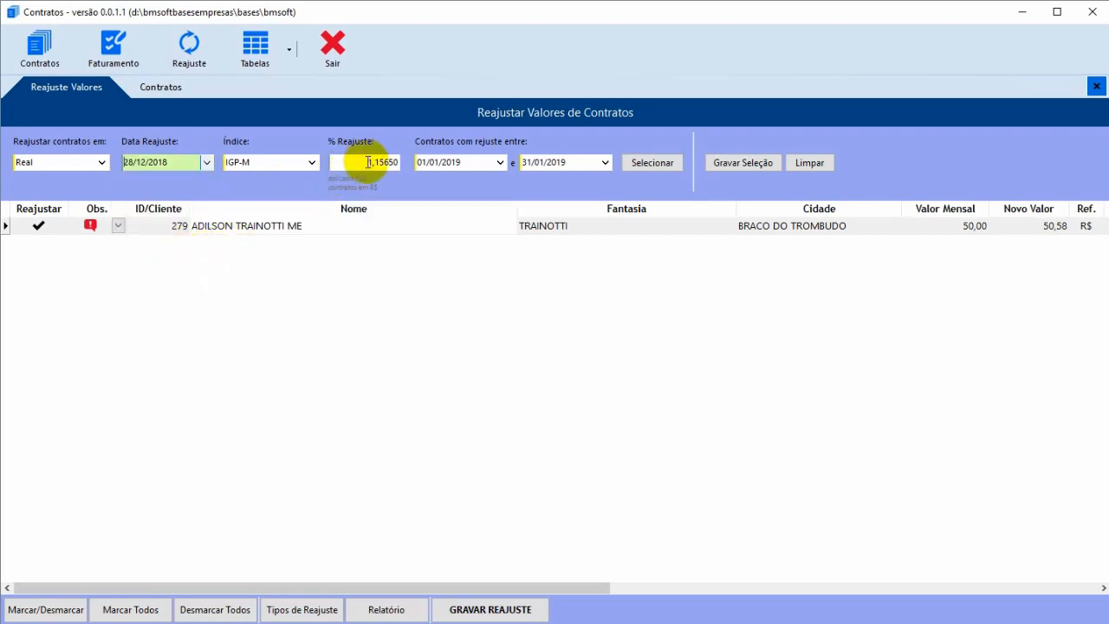
Step: Go over the readjustment percentage, date and period, and select the contracts again with these criteria
{"action": "left_click", "coordinate": [361, 162]}
{"action": "left_click_drag", "start_coordinate": [359, 163], "coordinate": [430, 176]}
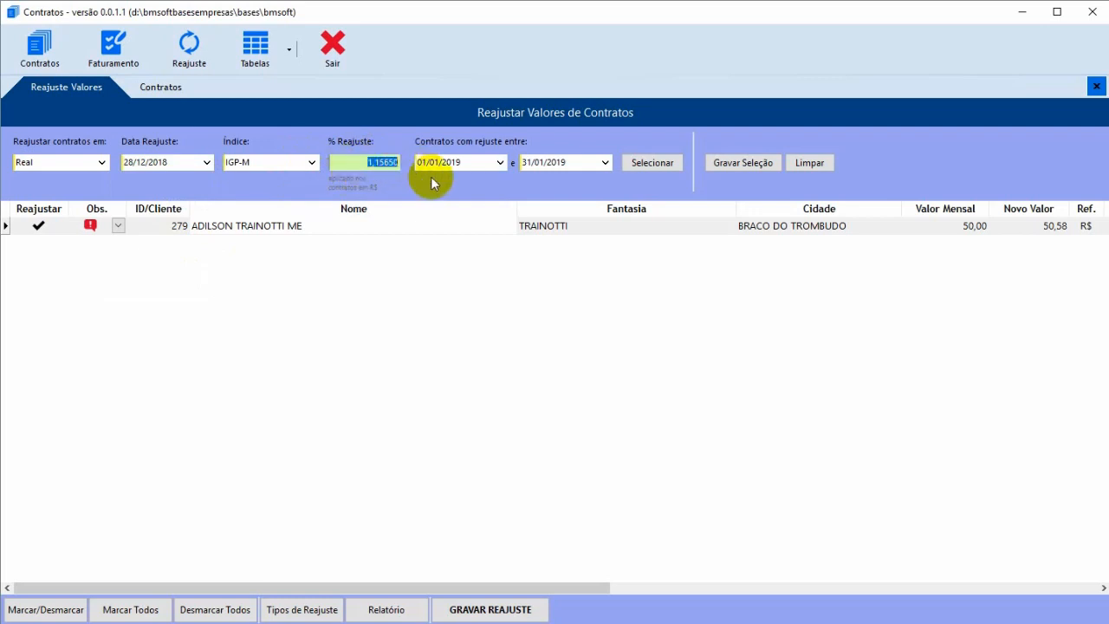
{"action": "left_click", "coordinate": [192, 162]}
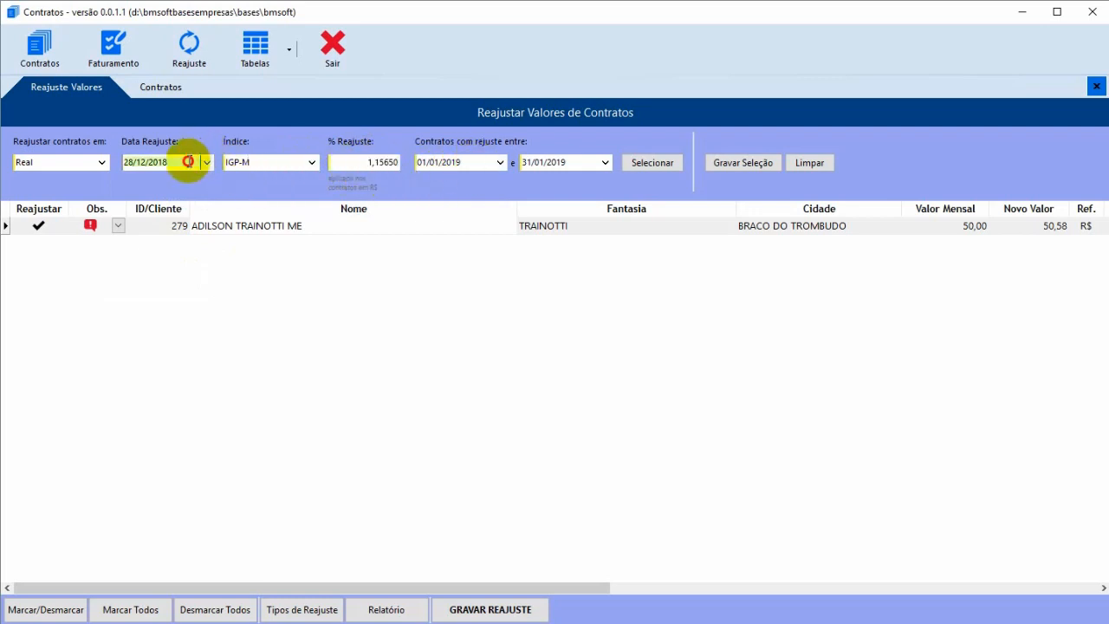
{"action": "left_click", "coordinate": [438, 162]}
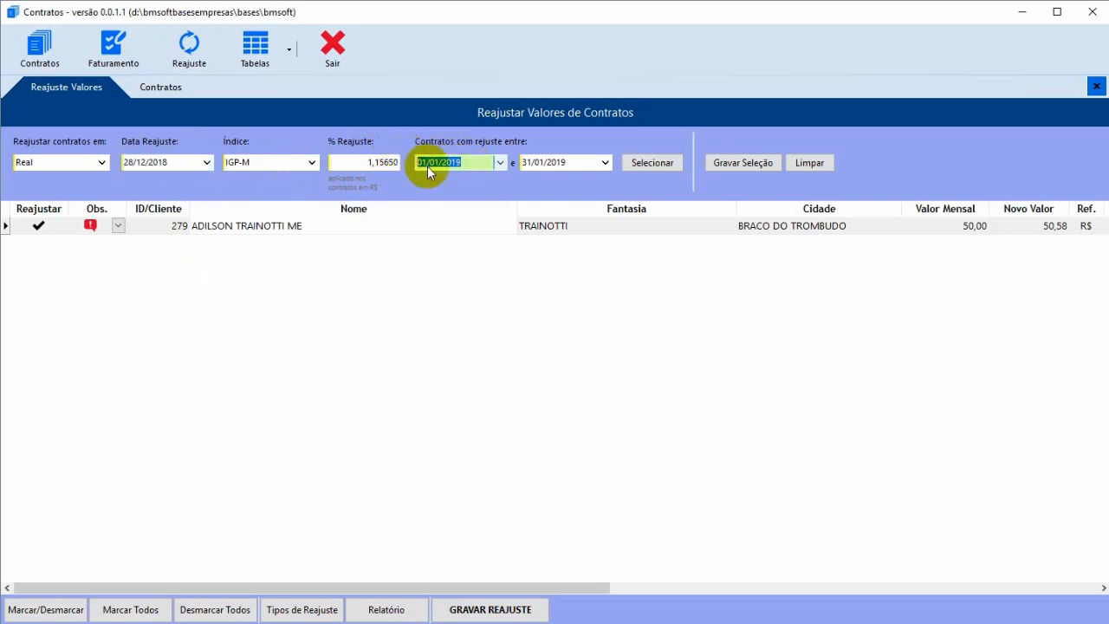
{"action": "left_click", "coordinate": [575, 162]}
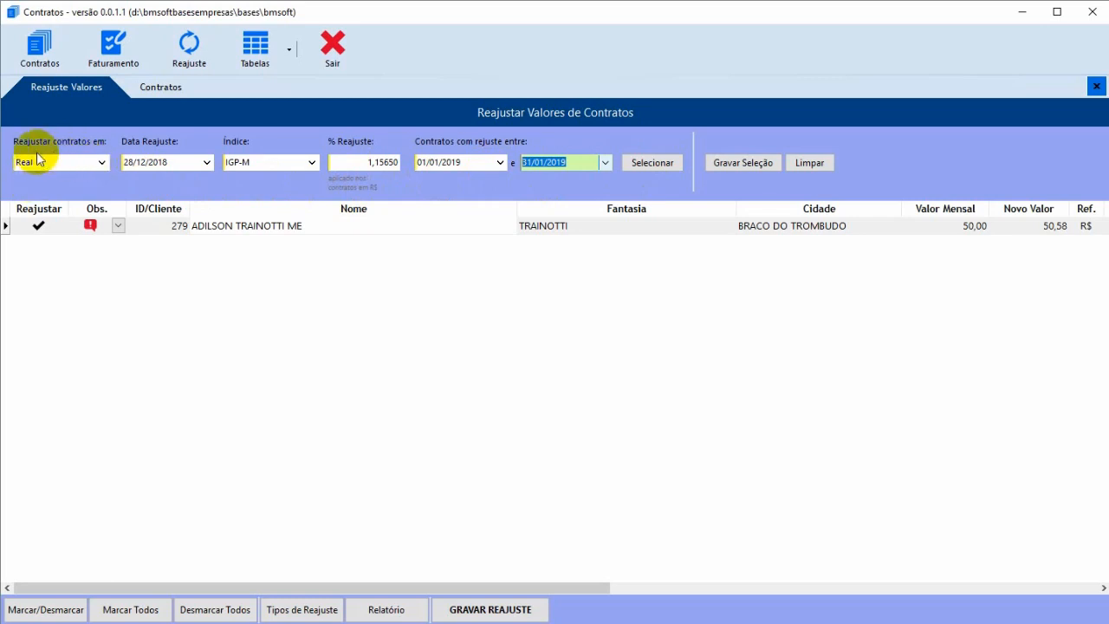
{"action": "left_click", "coordinate": [656, 163]}
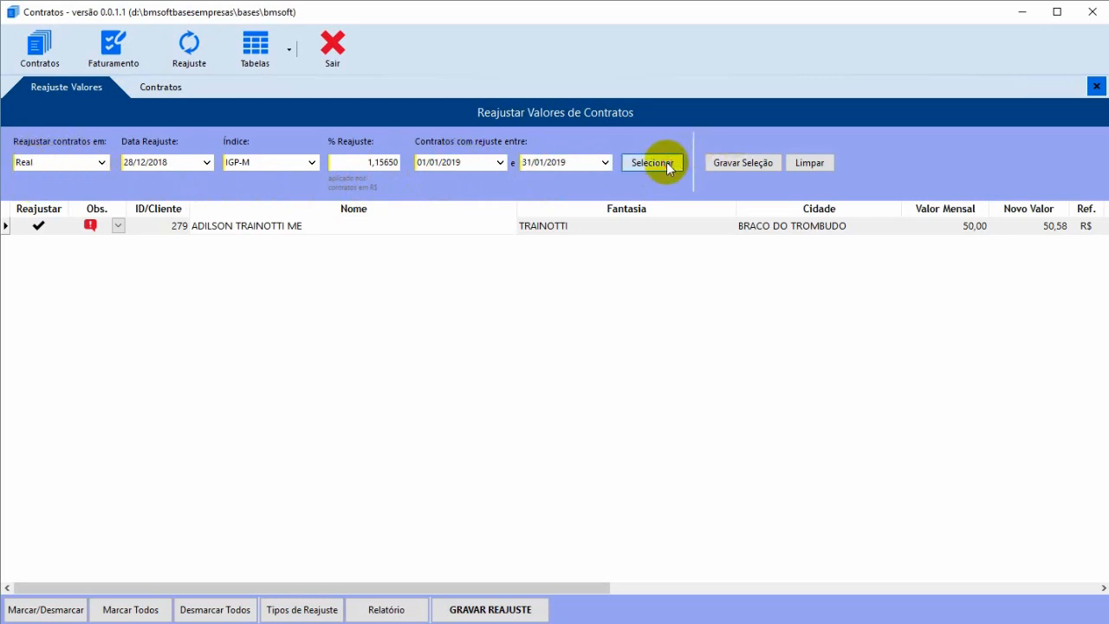
{"action": "left_click", "coordinate": [555, 225]}
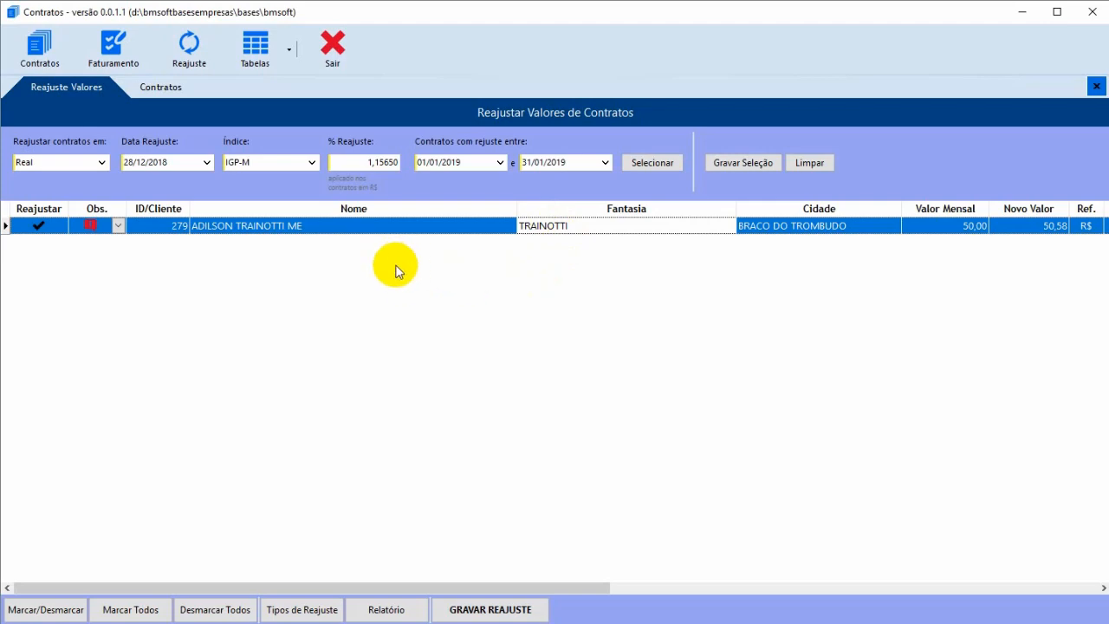
Step: Compare the Referência of the first two contracts in the contracts list, and return to the readjustment
{"action": "left_click", "coordinate": [56, 61]}
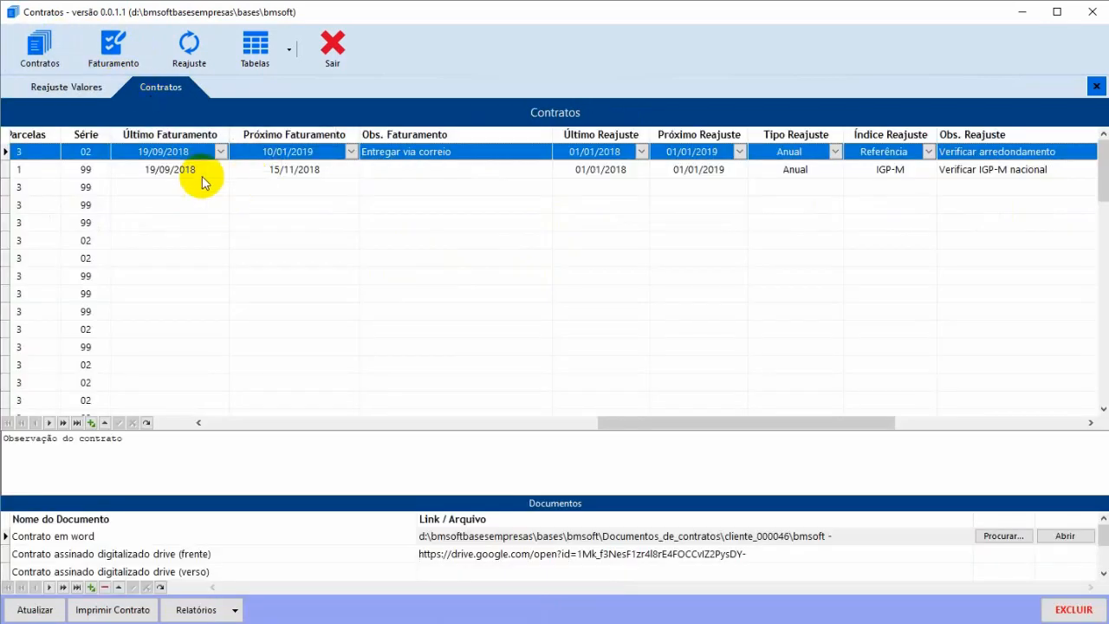
{"action": "left_click_drag", "start_coordinate": [651, 422], "coordinate": [367, 450]}
{"action": "left_click", "coordinate": [524, 170]}
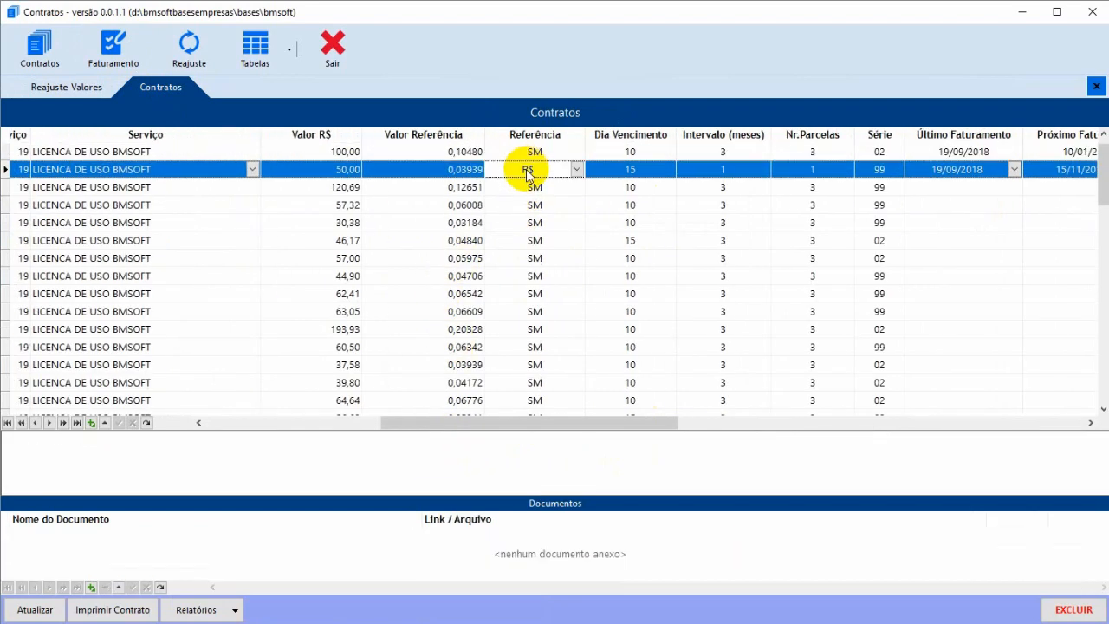
{"action": "left_click", "coordinate": [538, 152]}
{"action": "left_click_drag", "start_coordinate": [601, 421], "coordinate": [303, 463]}
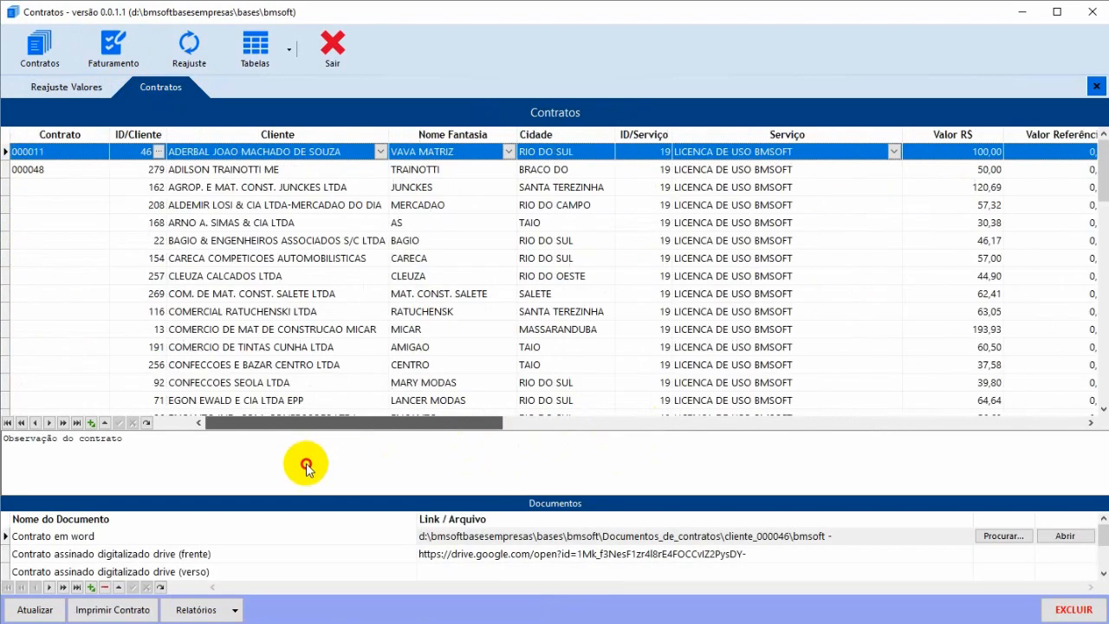
{"action": "left_click", "coordinate": [47, 89]}
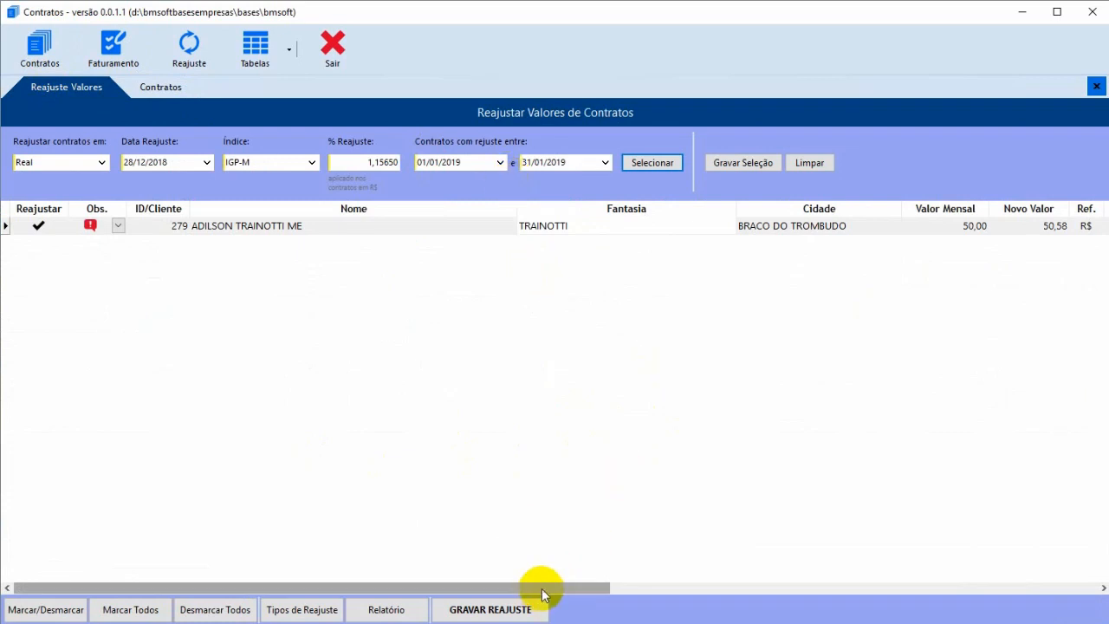
Step: Check the readjustment type, index and readjustment note of the second contract in the contracts list, and return to the readjustment
{"action": "left_click_drag", "start_coordinate": [540, 588], "coordinate": [335, 494]}
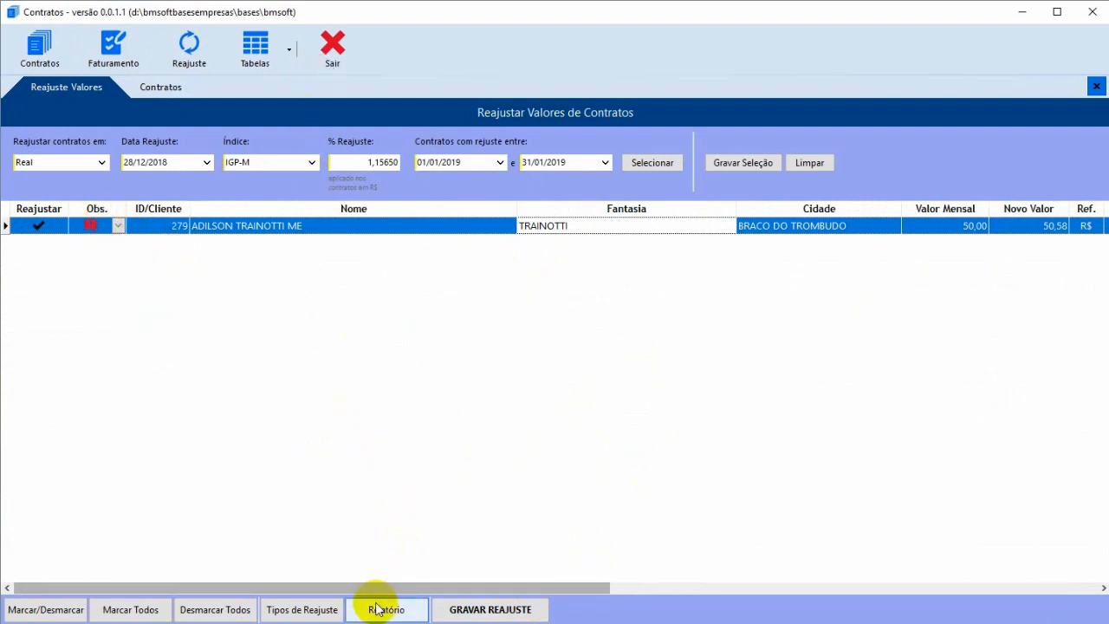
{"action": "left_click", "coordinate": [164, 86]}
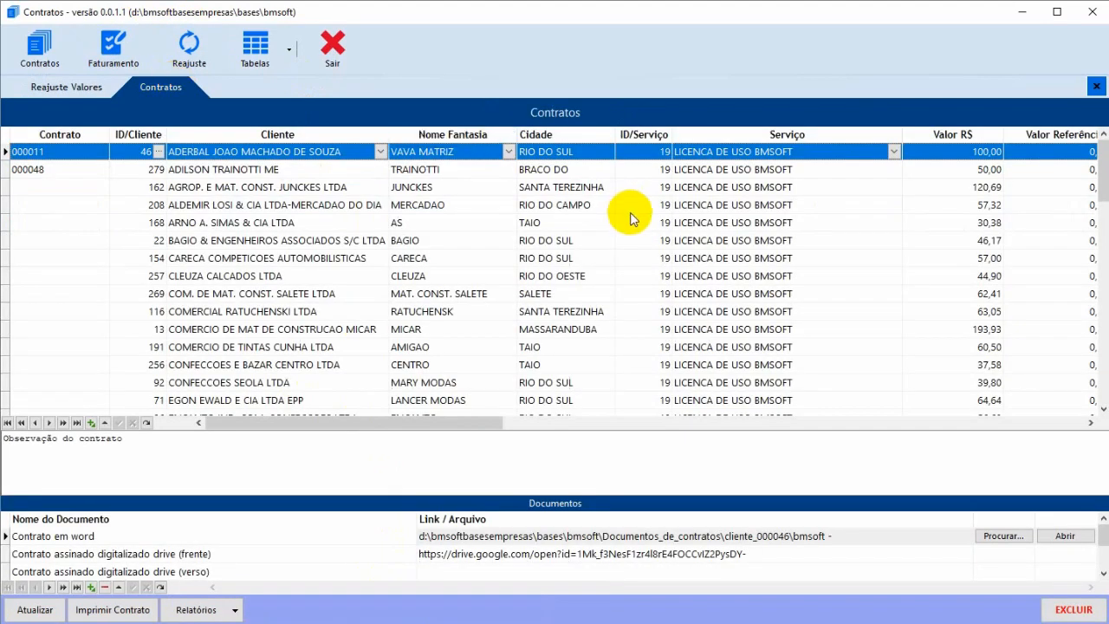
{"action": "left_click", "coordinate": [312, 171]}
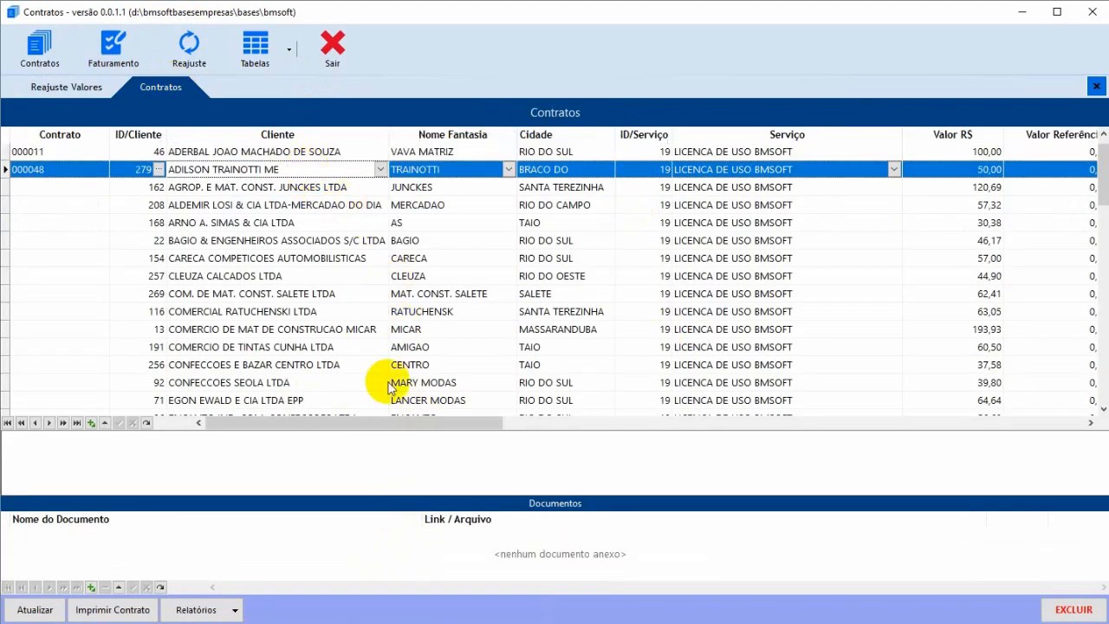
{"action": "left_click_drag", "start_coordinate": [370, 427], "coordinate": [958, 404]}
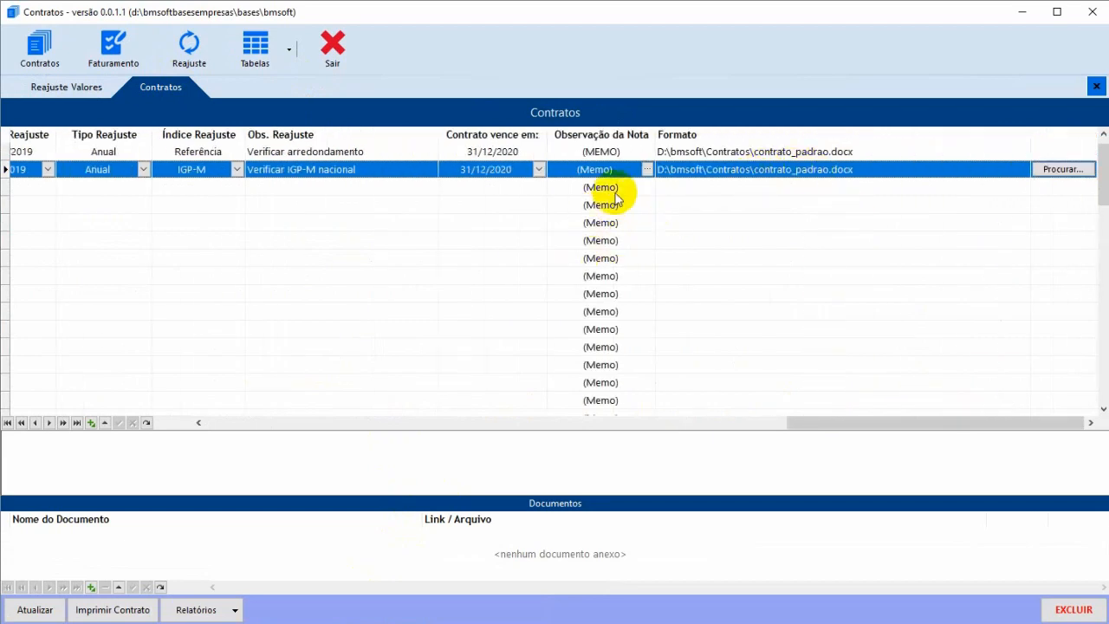
{"action": "left_click", "coordinate": [312, 170]}
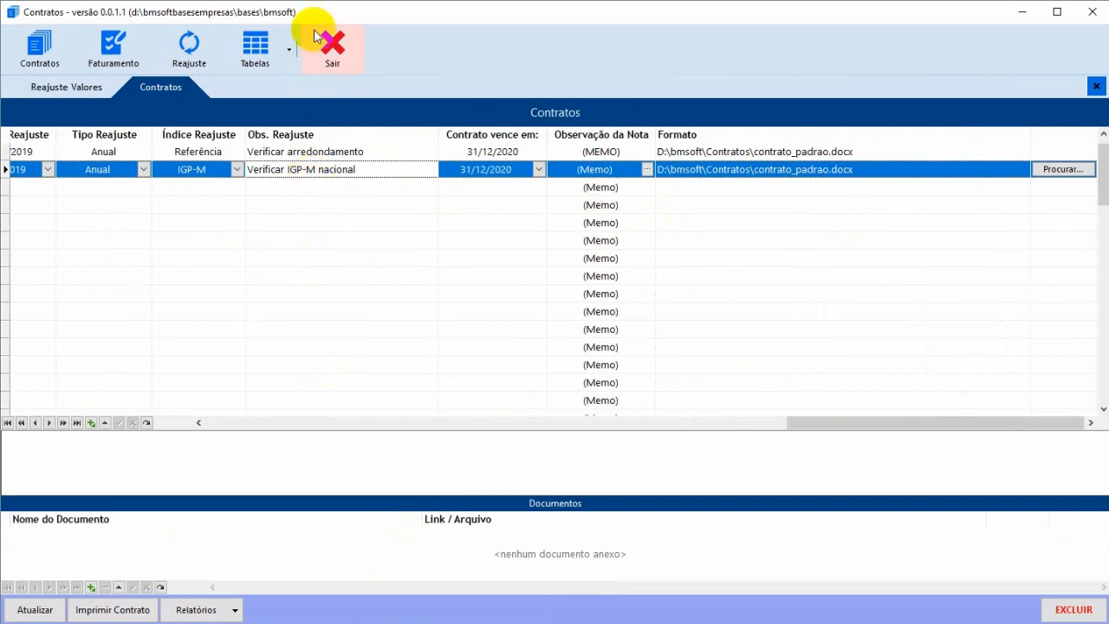
{"action": "left_click", "coordinate": [97, 87]}
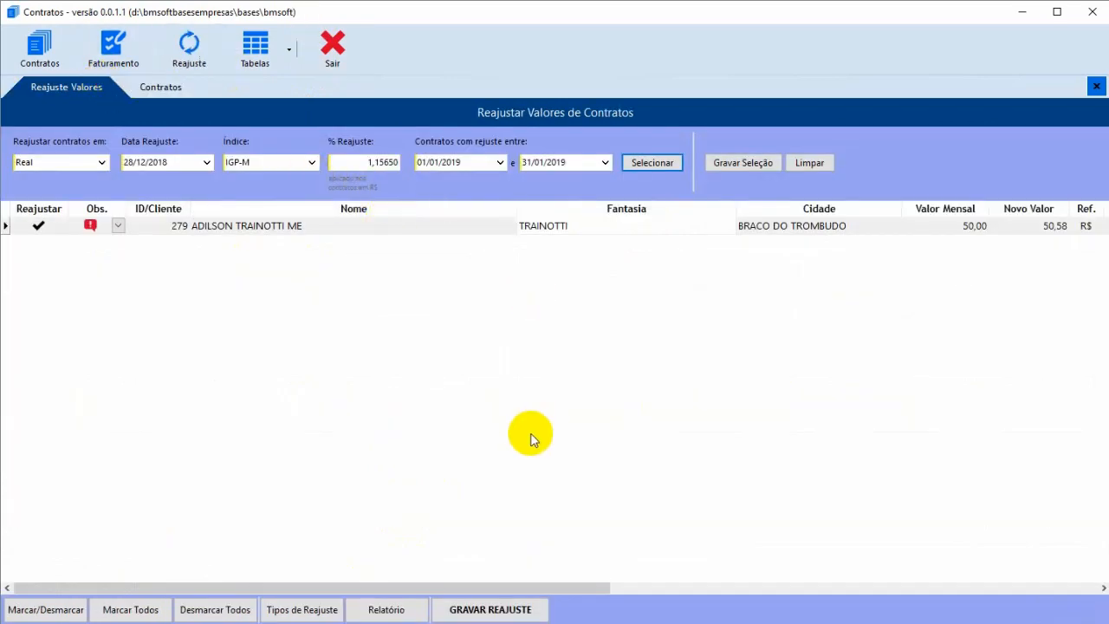
Step: Examine the selected contract's monthly value, new value, reference, percentage, readjustment type and dates in the readjustment grid
{"action": "left_click_drag", "start_coordinate": [494, 589], "coordinate": [808, 563]}
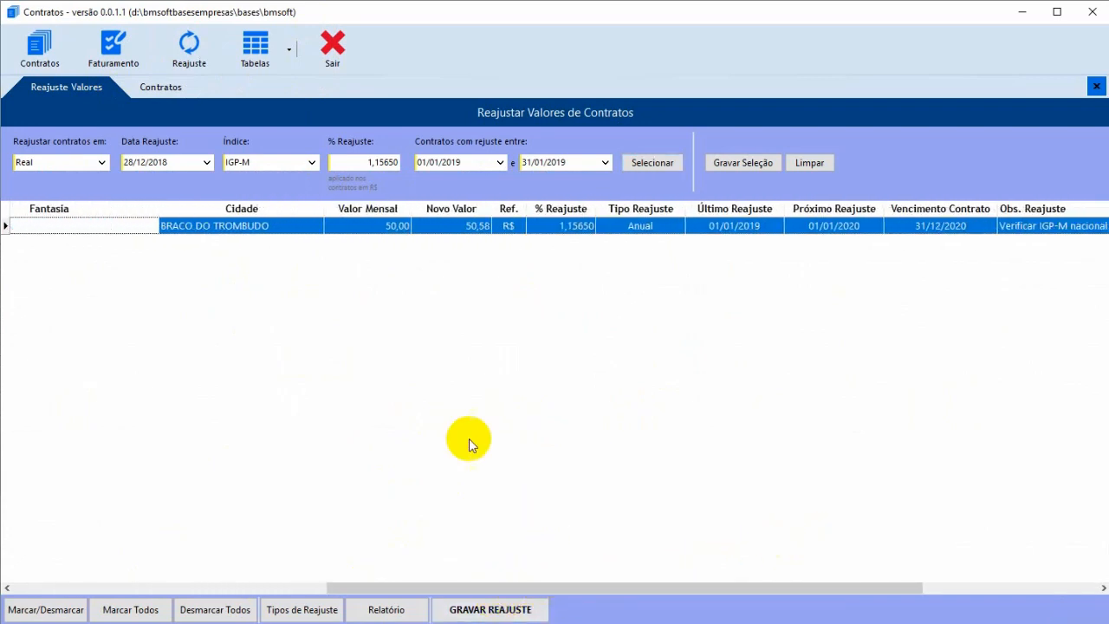
{"action": "left_click", "coordinate": [398, 229]}
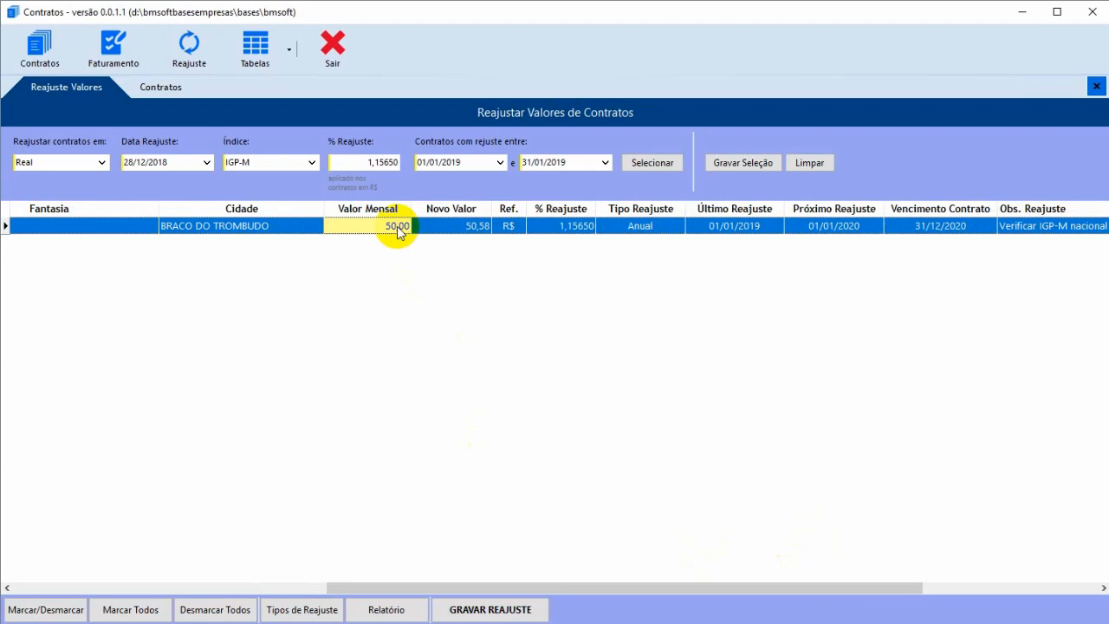
{"action": "left_click", "coordinate": [459, 229]}
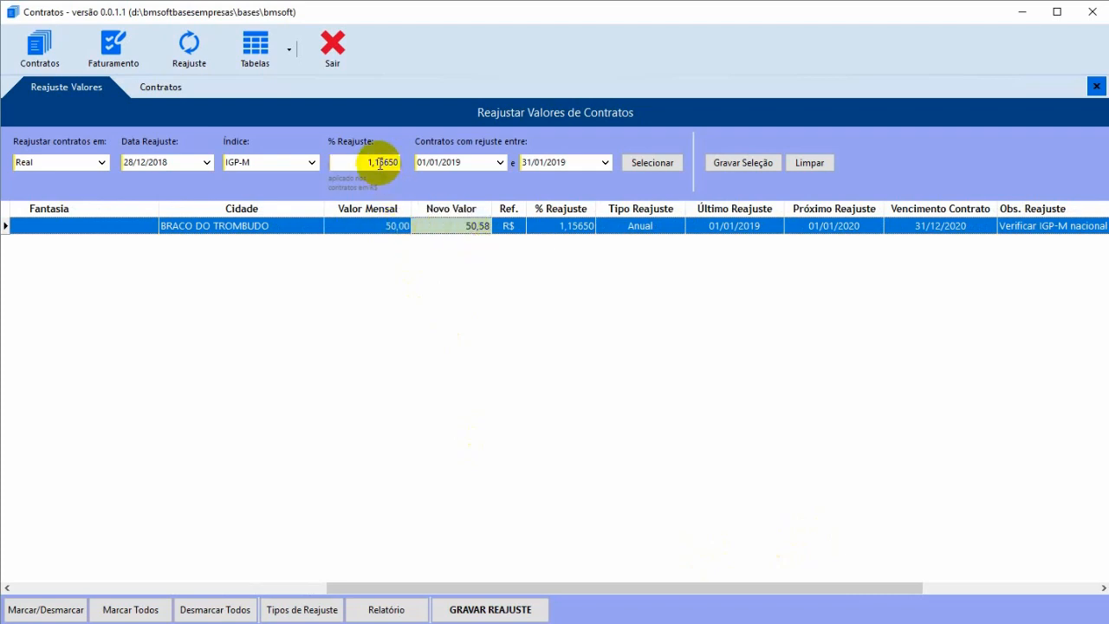
{"action": "left_click", "coordinate": [513, 227]}
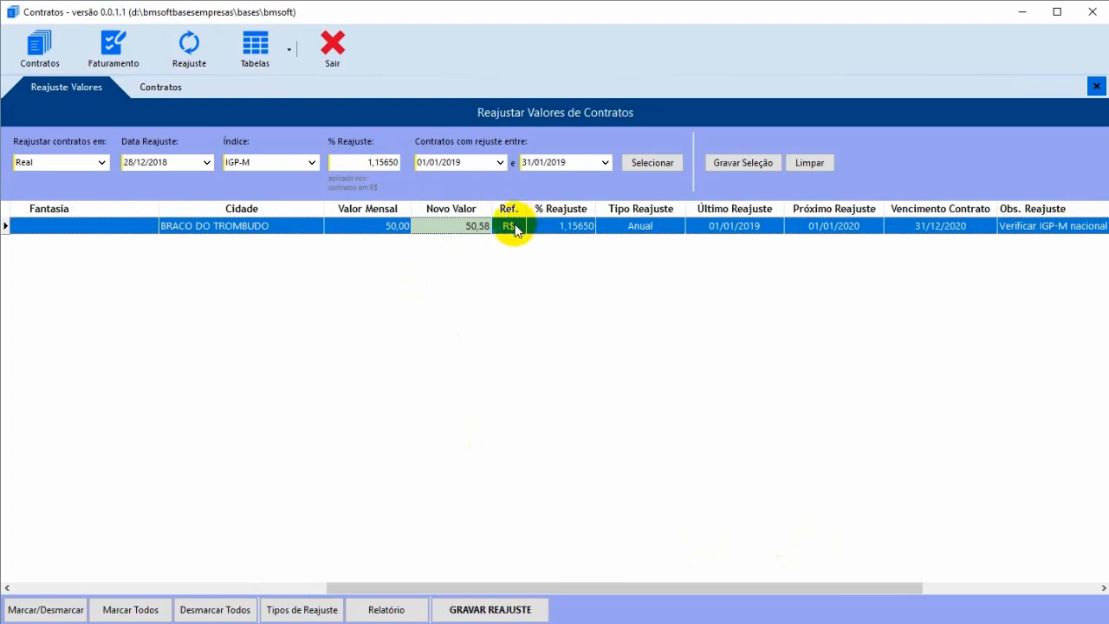
{"action": "left_click", "coordinate": [546, 228]}
{"action": "left_click", "coordinate": [650, 227]}
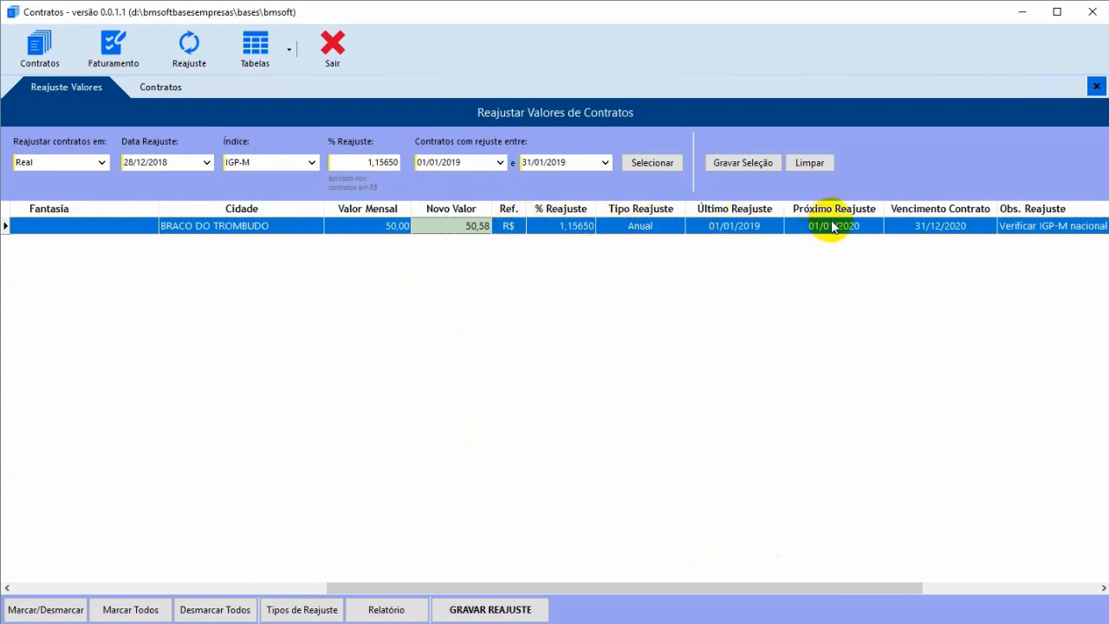
{"action": "left_click_drag", "start_coordinate": [853, 596], "coordinate": [470, 623]}
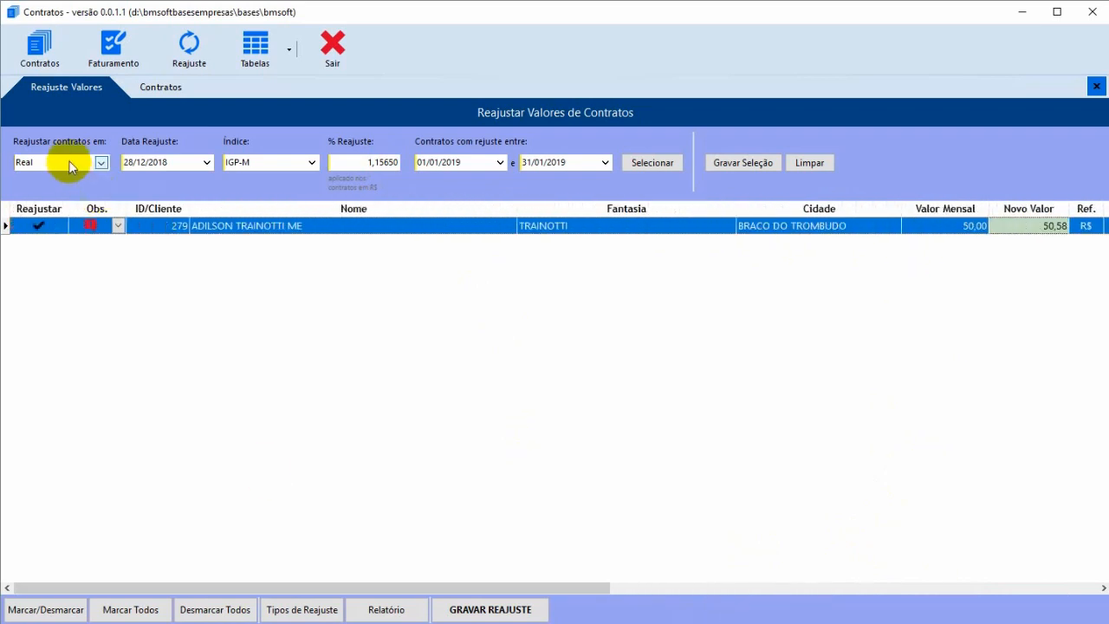
Step: Try to select the contracts in Real with the Referência index, and set the index back to IGP-M
{"action": "left_click", "coordinate": [73, 162]}
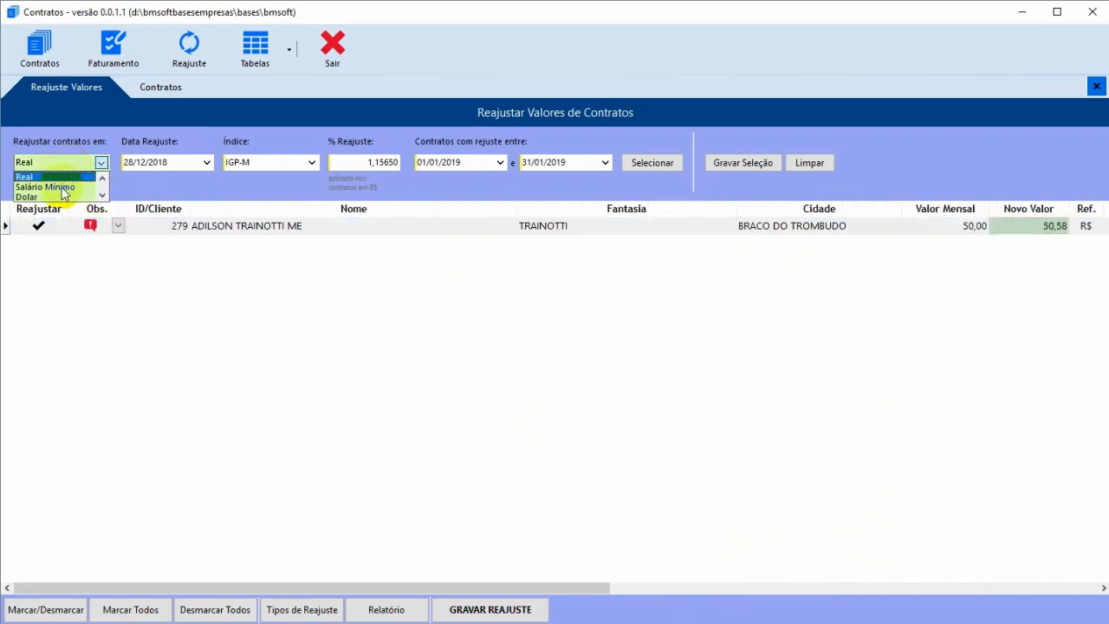
{"action": "left_click", "coordinate": [62, 189]}
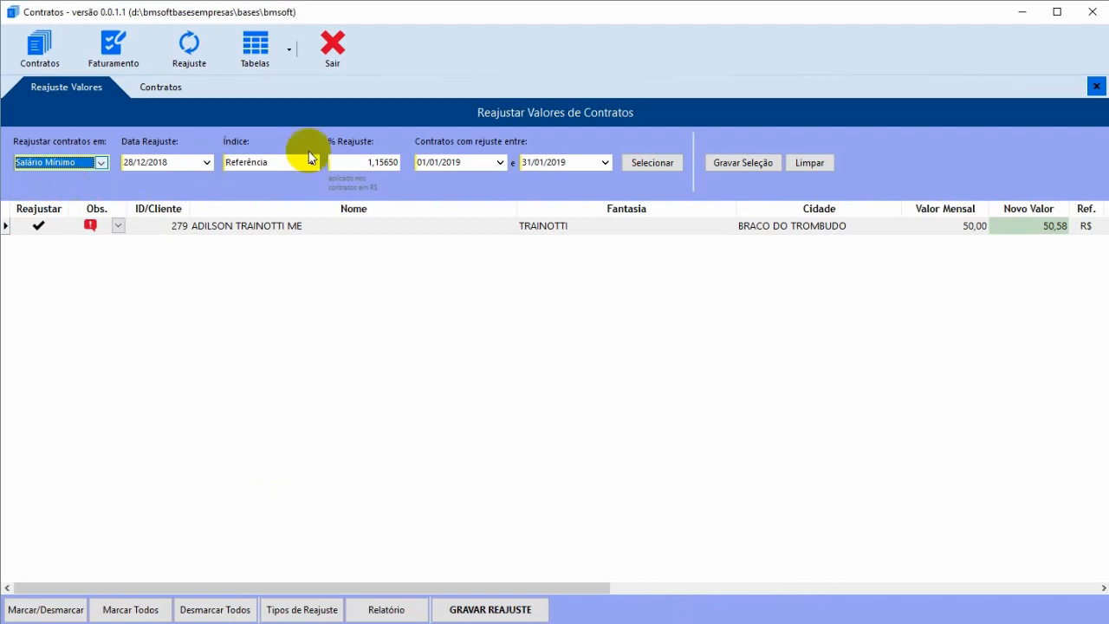
{"action": "left_click", "coordinate": [44, 164]}
{"action": "left_click", "coordinate": [31, 175]}
{"action": "left_click", "coordinate": [650, 164]}
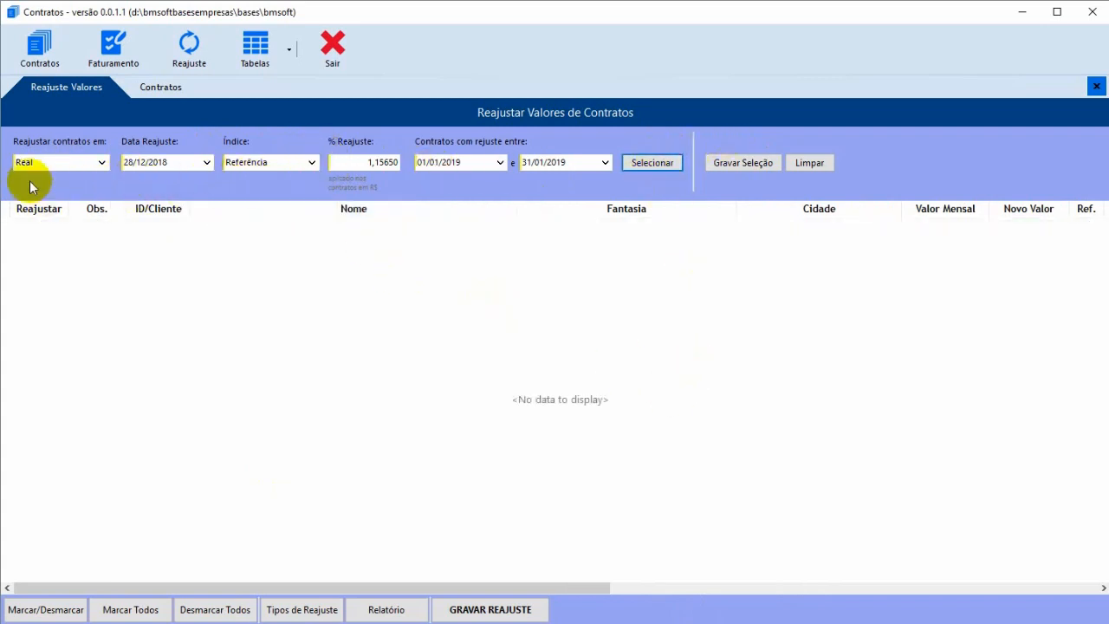
{"action": "left_click", "coordinate": [278, 163]}
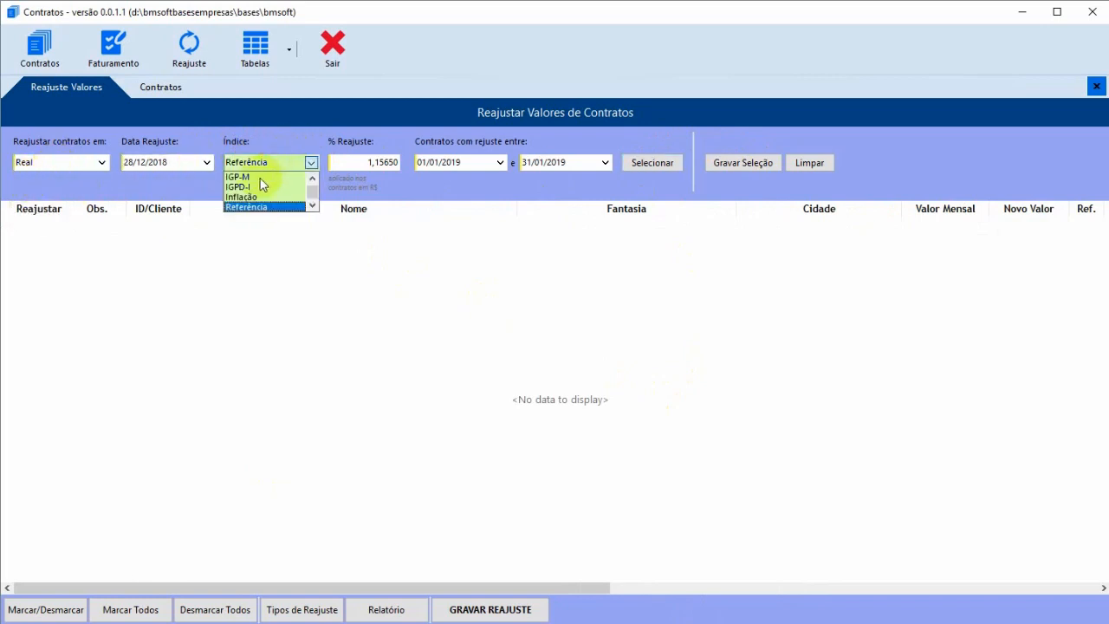
{"action": "left_click", "coordinate": [256, 174]}
Step: Select the contracts in Salário Mínimo with the Referência index for readjustment between 01/01/2019 and 31/01/2019
{"action": "left_click", "coordinate": [42, 166]}
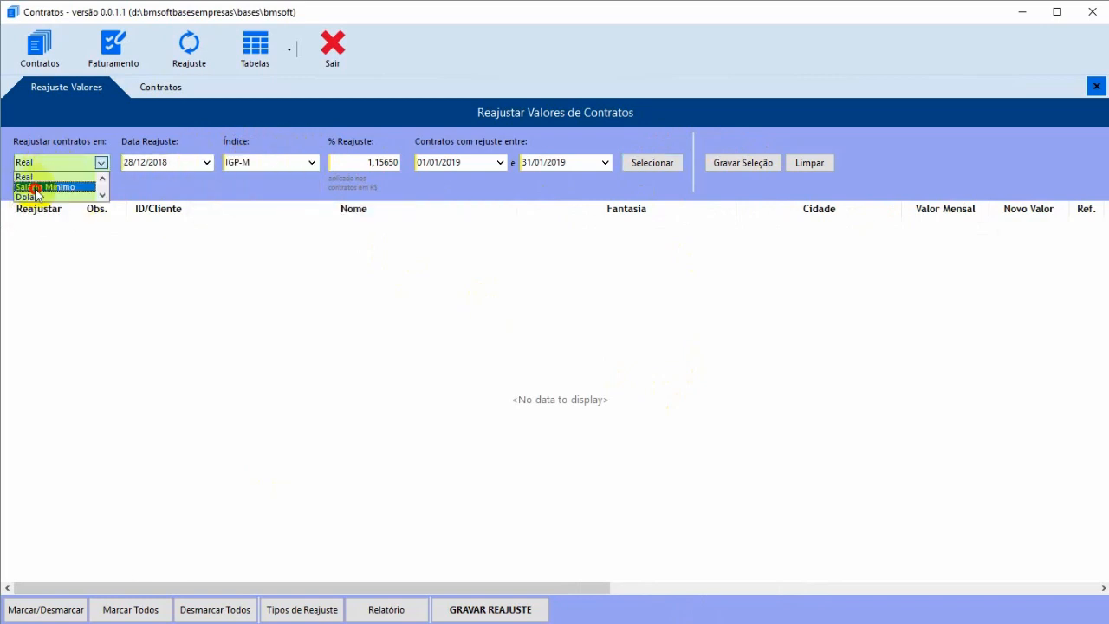
{"action": "left_click", "coordinate": [43, 186]}
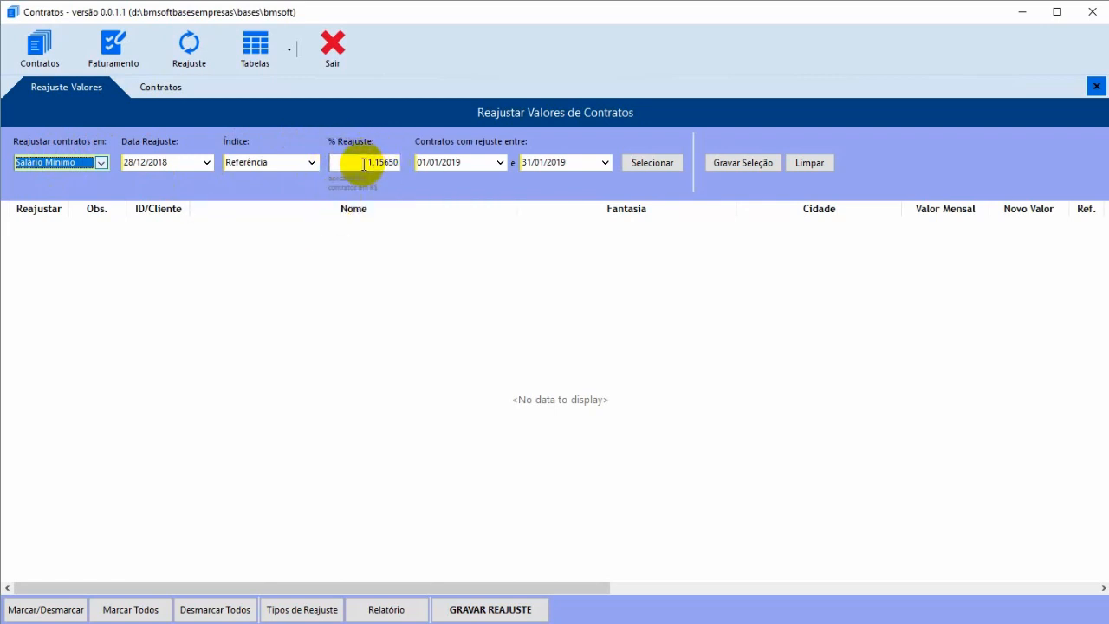
{"action": "left_click", "coordinate": [667, 165]}
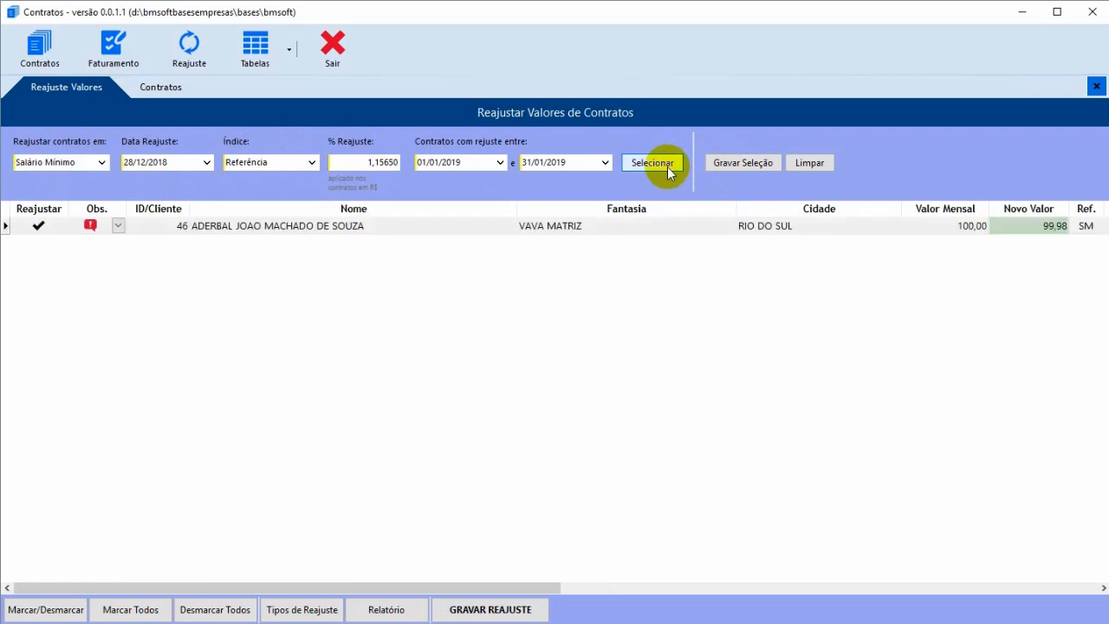
Step: Examine the selected contract's monthly value, new value, reference value and quotation in the readjustment grid
{"action": "left_click", "coordinate": [605, 228]}
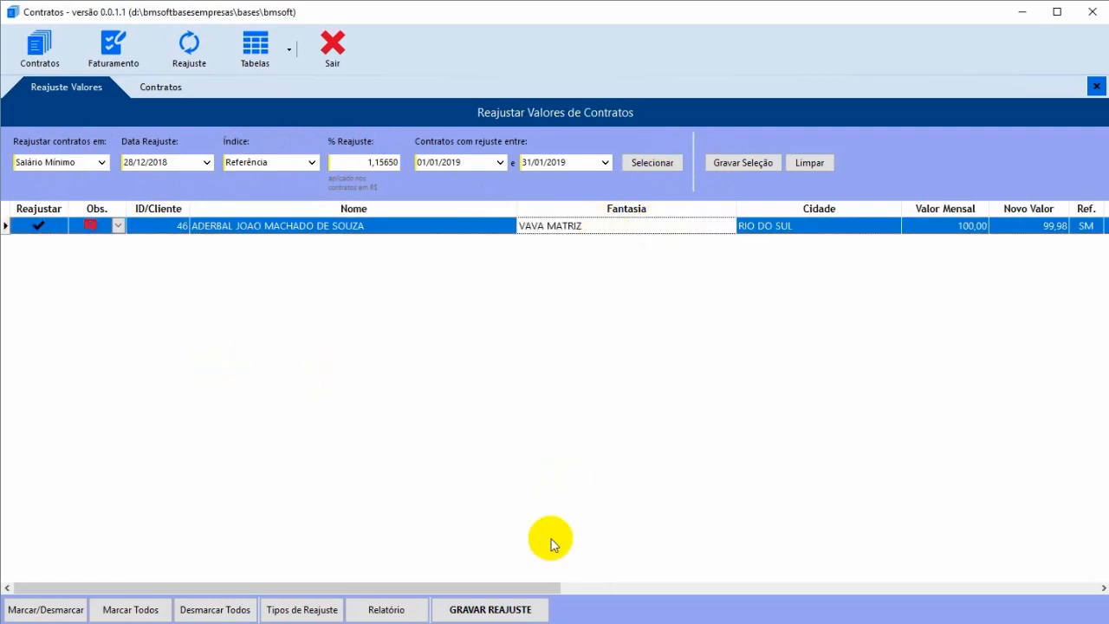
{"action": "left_click_drag", "start_coordinate": [511, 588], "coordinate": [779, 605]}
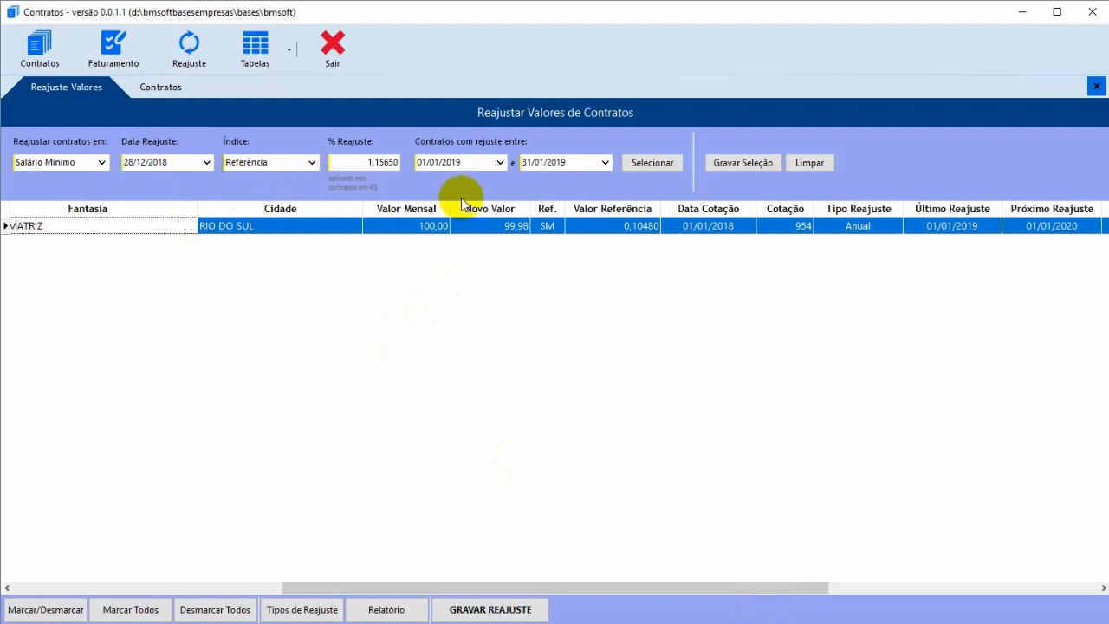
{"action": "left_click", "coordinate": [637, 229]}
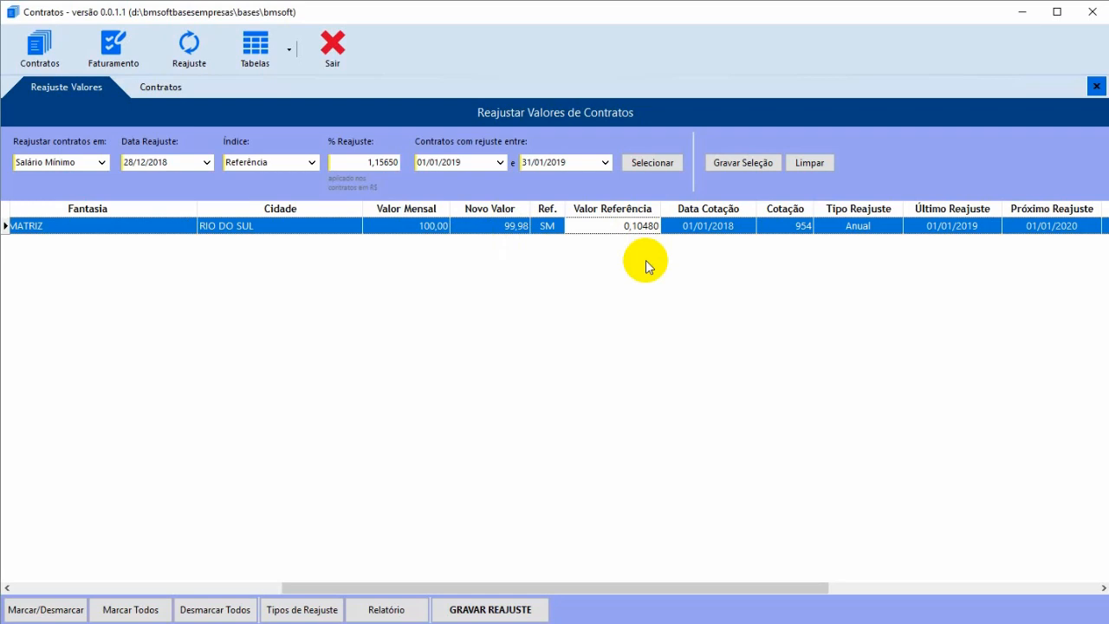
{"action": "left_click", "coordinate": [798, 228]}
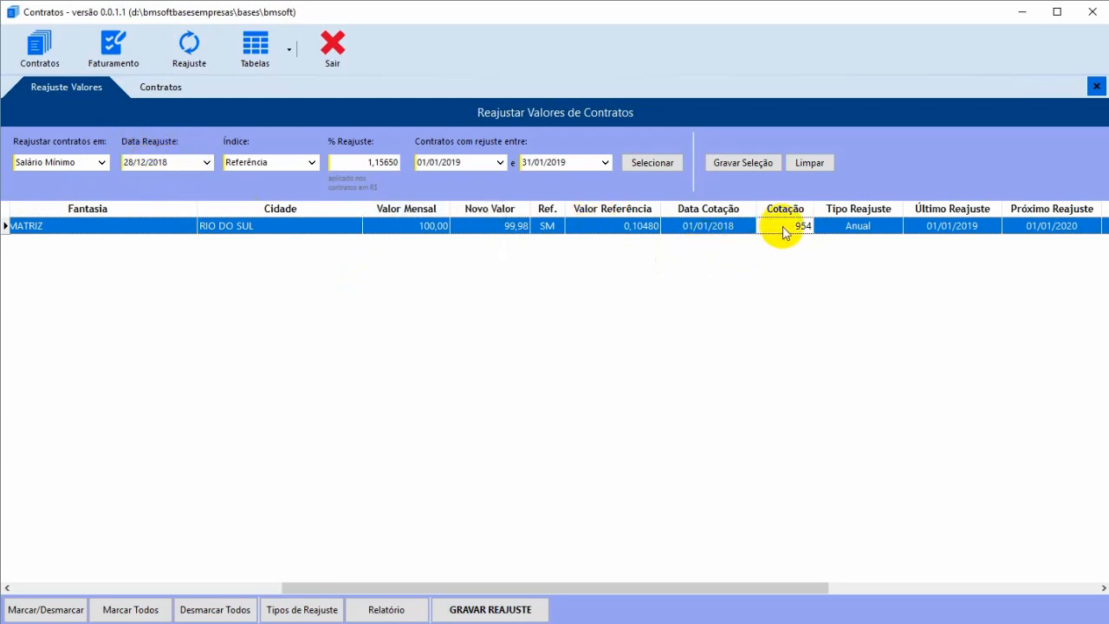
Step: Set the readjustment date to 01/01/2019 and select the Salário Mínimo contracts again
{"action": "left_click", "coordinate": [209, 162]}
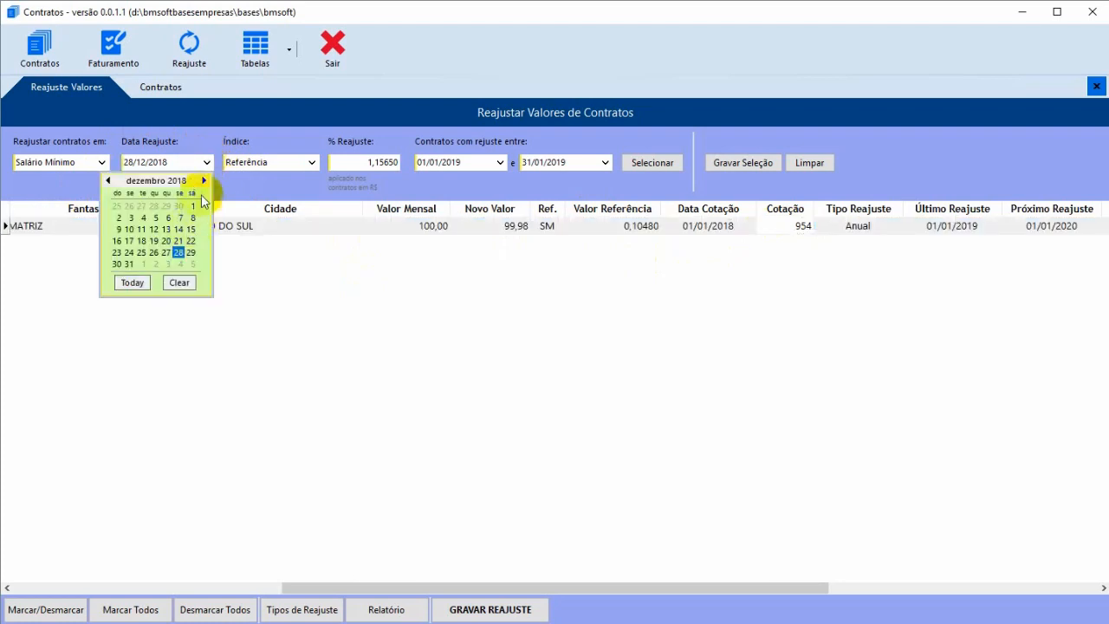
{"action": "left_click", "coordinate": [205, 180]}
{"action": "left_click", "coordinate": [142, 205]}
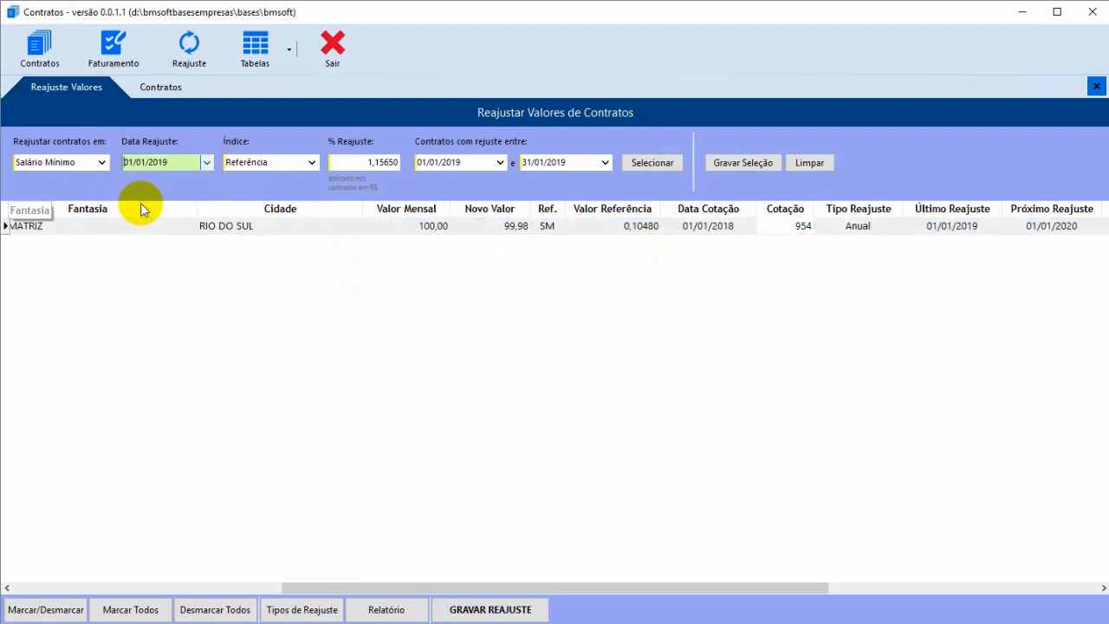
{"action": "left_click", "coordinate": [654, 164]}
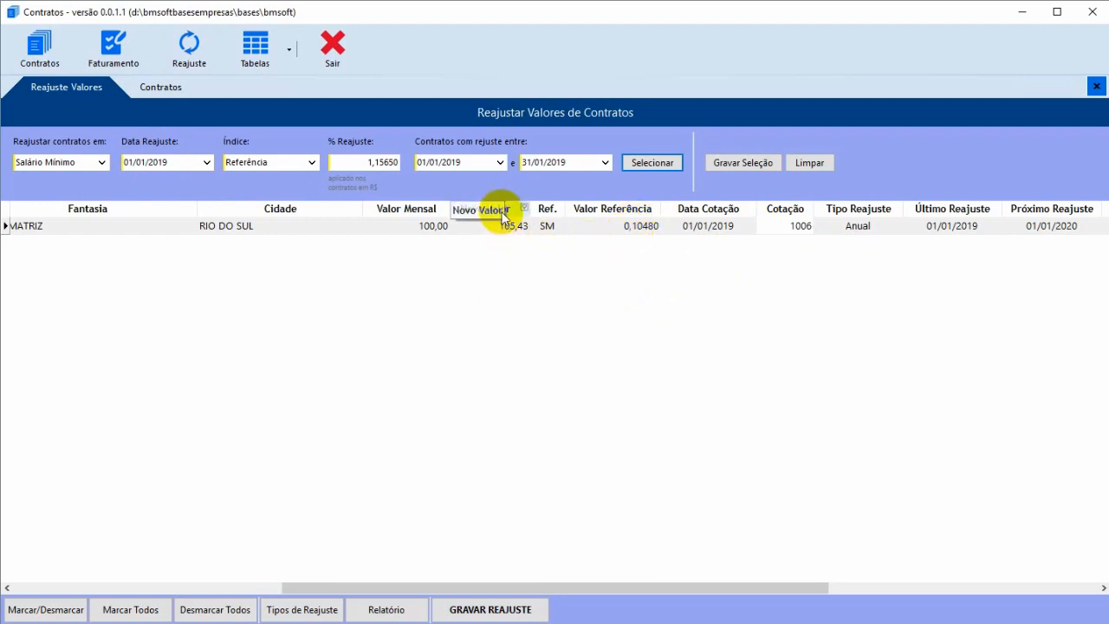
Step: Save the readjustment of the selected Salário Mínimo contract, and close the readjustment and the open contracts list
{"action": "left_click", "coordinate": [490, 610]}
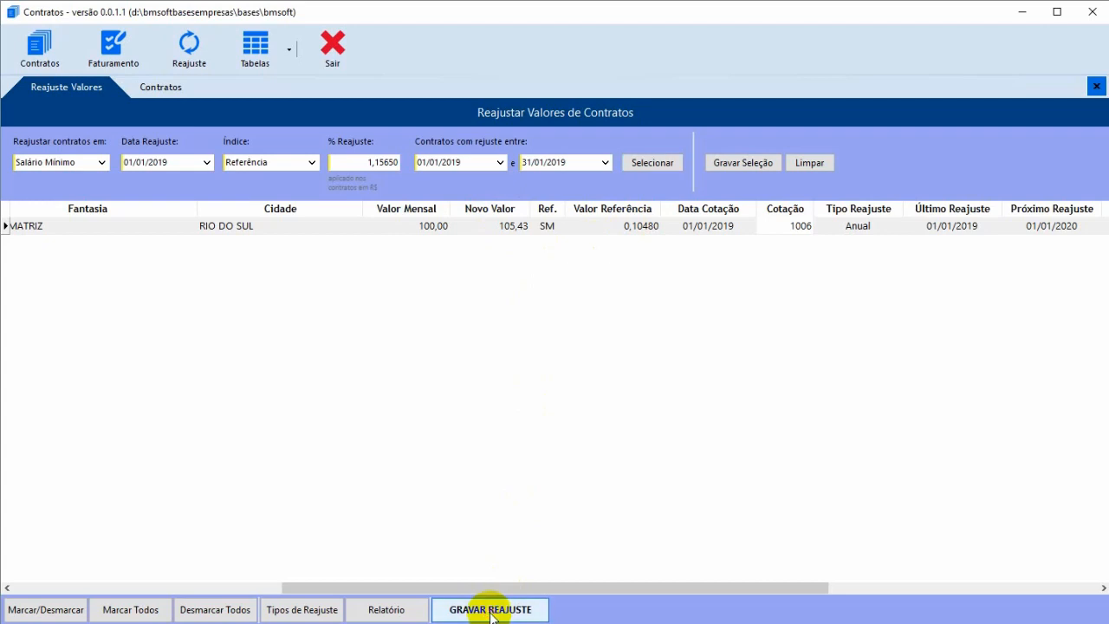
{"action": "left_click", "coordinate": [1097, 86]}
{"action": "left_click", "coordinate": [1096, 86]}
Step: Reopen the contracts list and check the first contract's Valor R$ and readjustment dates
{"action": "left_click", "coordinate": [42, 62]}
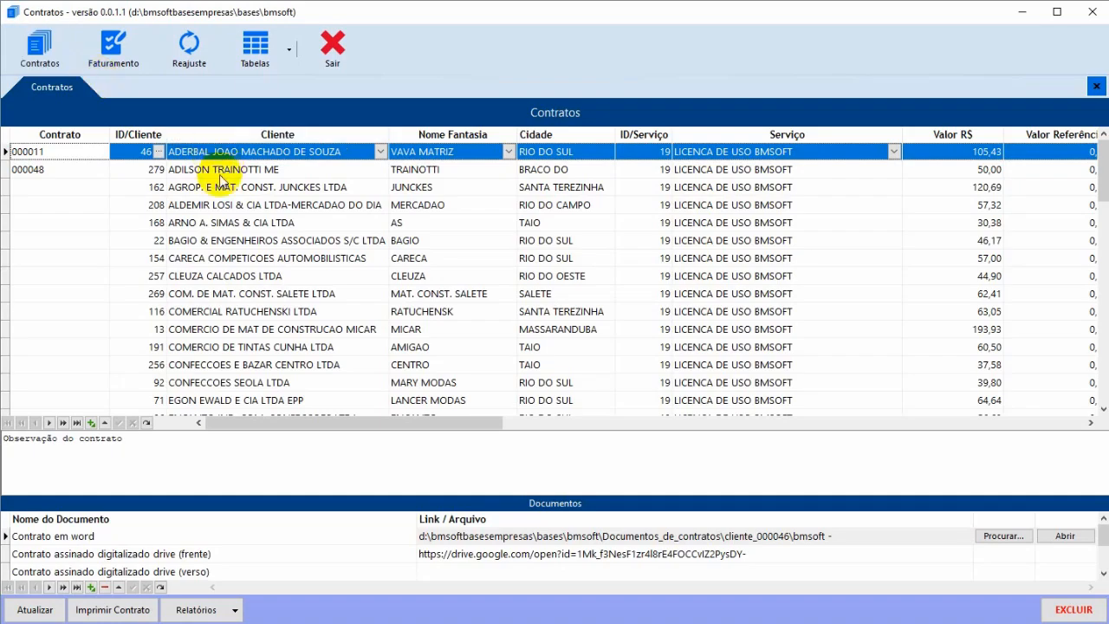
{"action": "left_click_drag", "start_coordinate": [315, 422], "coordinate": [607, 457]}
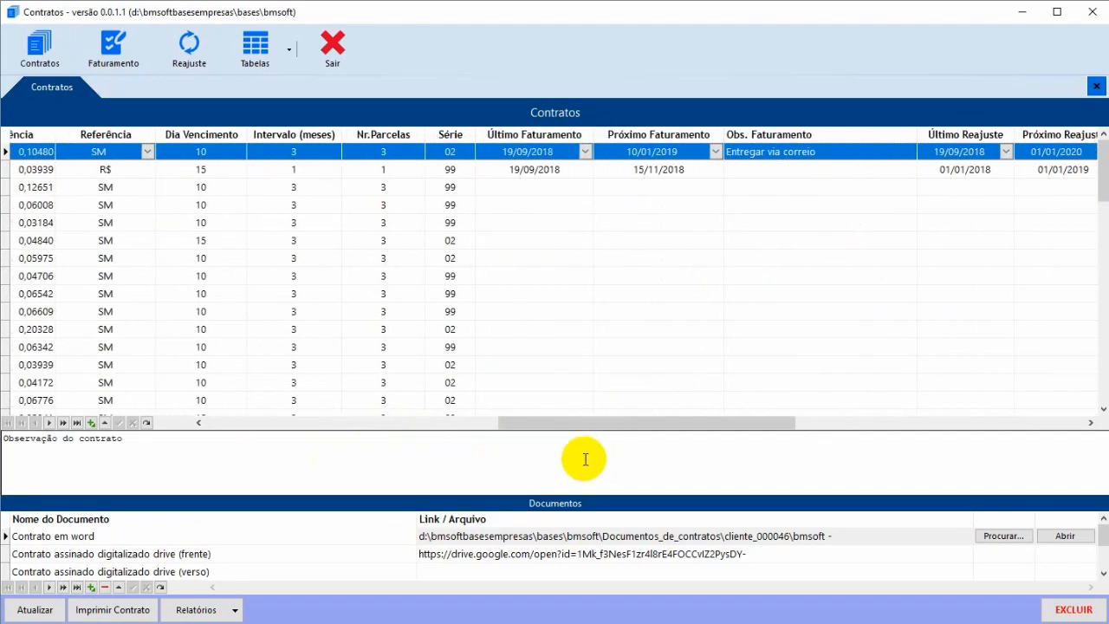
{"action": "left_click_drag", "start_coordinate": [549, 425], "coordinate": [385, 433]}
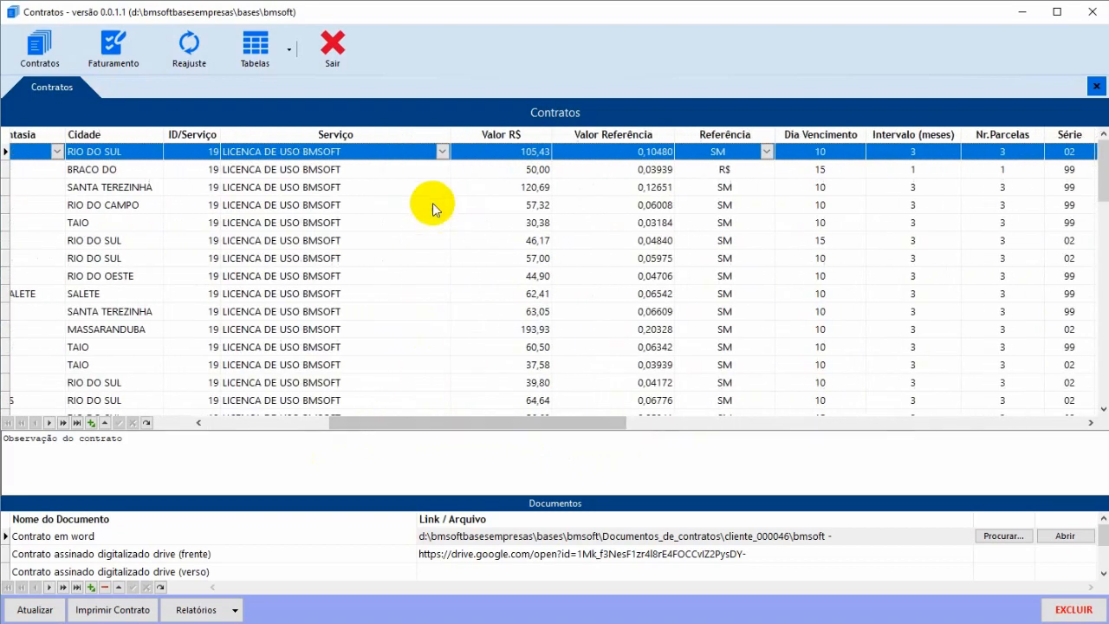
{"action": "left_click", "coordinate": [503, 155]}
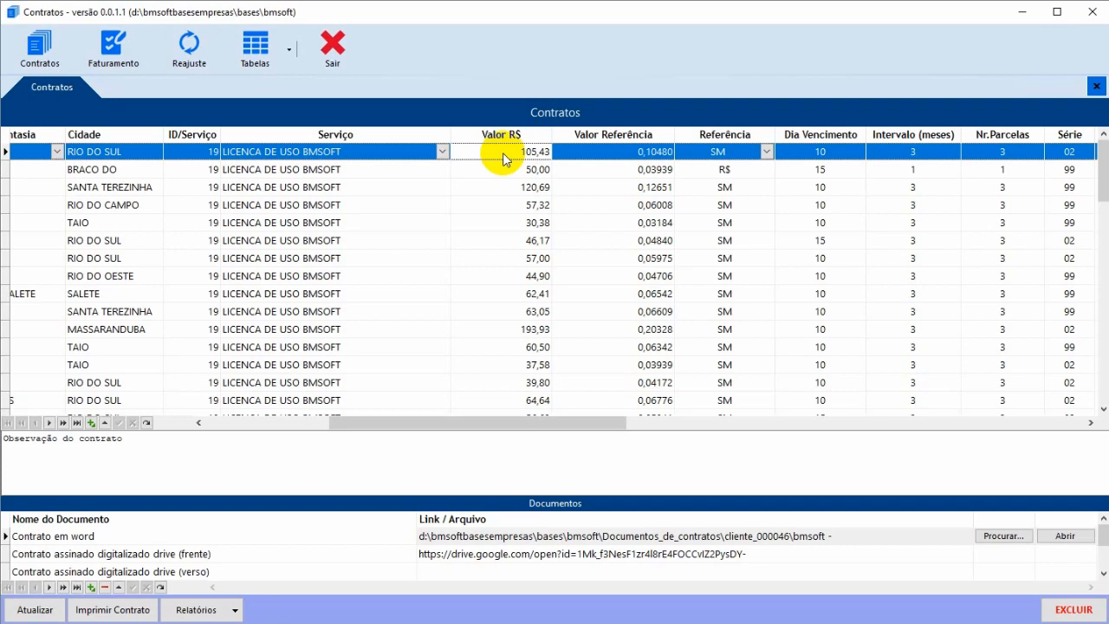
Step: Compare the Salário Mínimo quotations dated 01/01/2018 and 01/01/2019 in the reference values table
{"action": "left_click", "coordinate": [282, 51]}
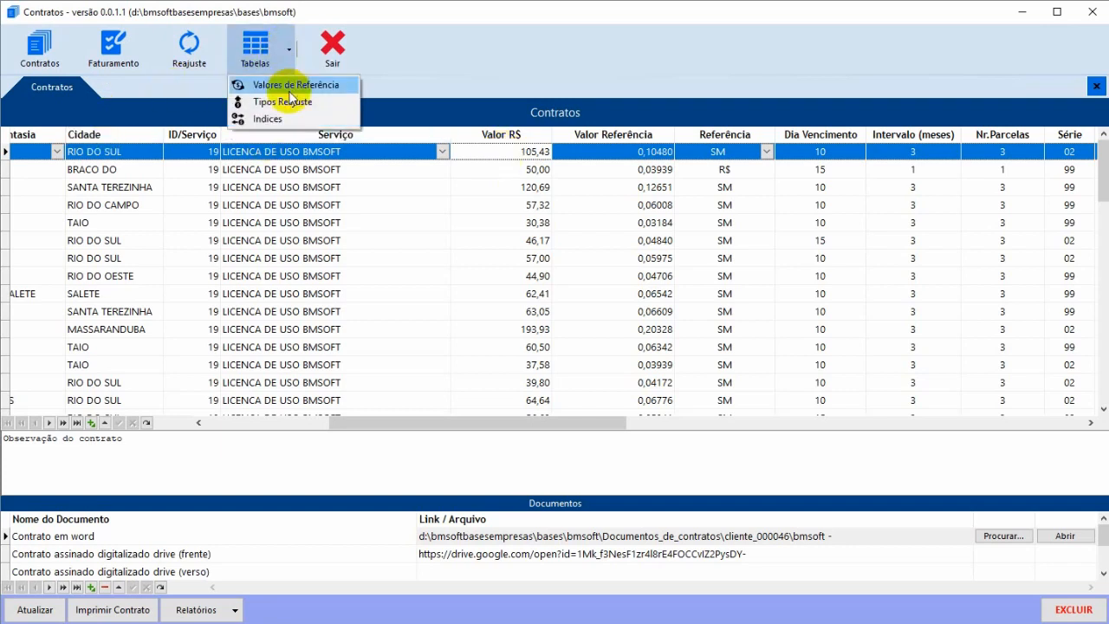
{"action": "left_click", "coordinate": [265, 84]}
{"action": "left_click", "coordinate": [104, 170]}
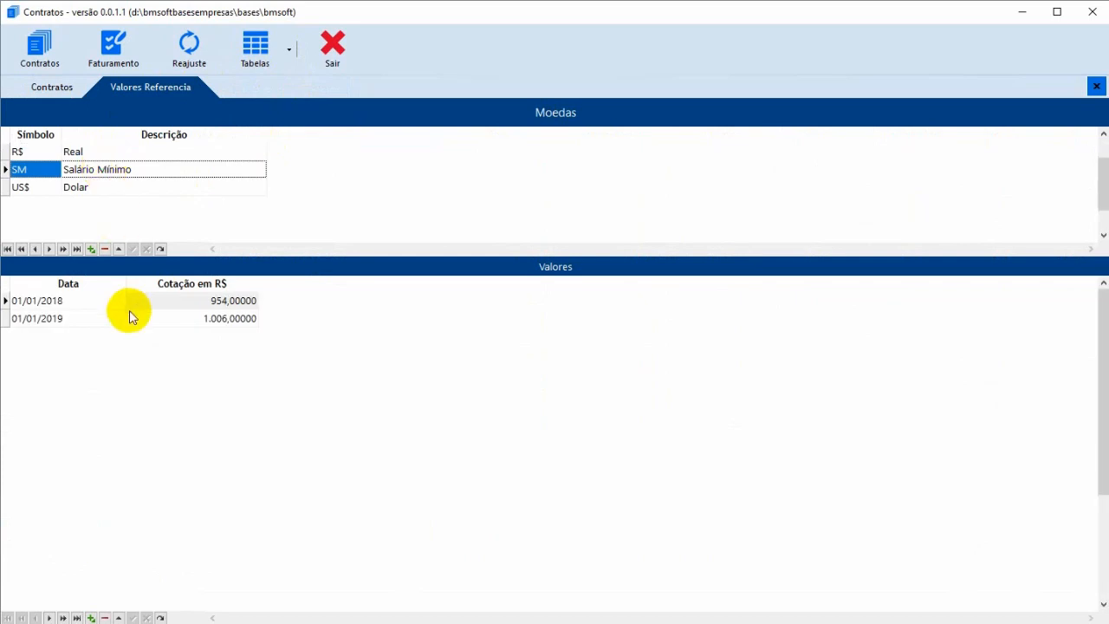
{"action": "left_click", "coordinate": [62, 319]}
{"action": "left_click", "coordinate": [214, 308]}
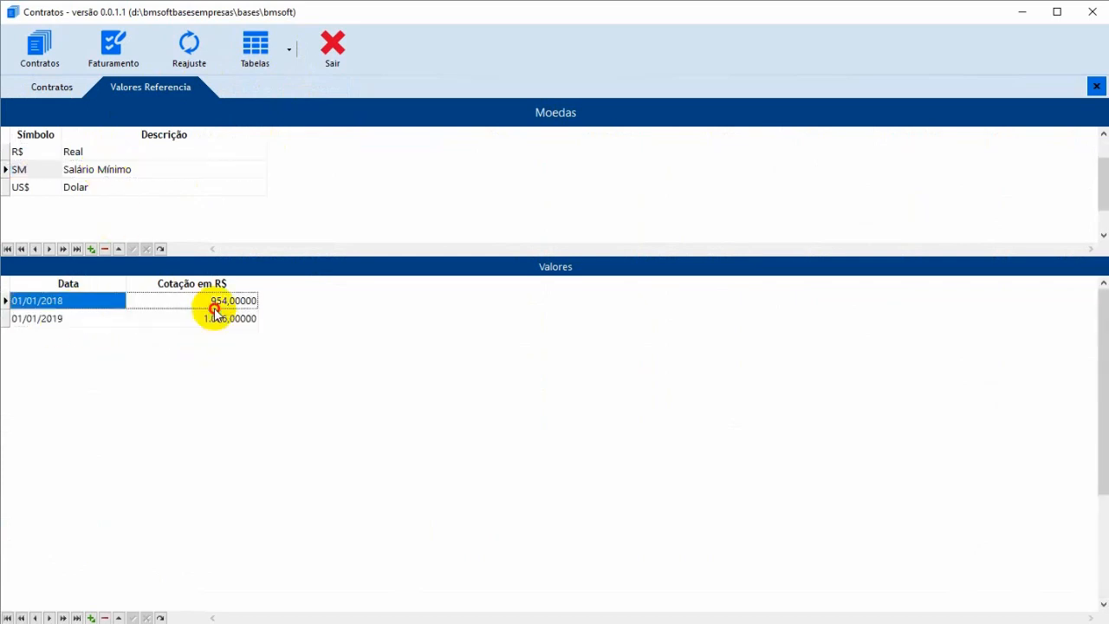
{"action": "left_click", "coordinate": [216, 317]}
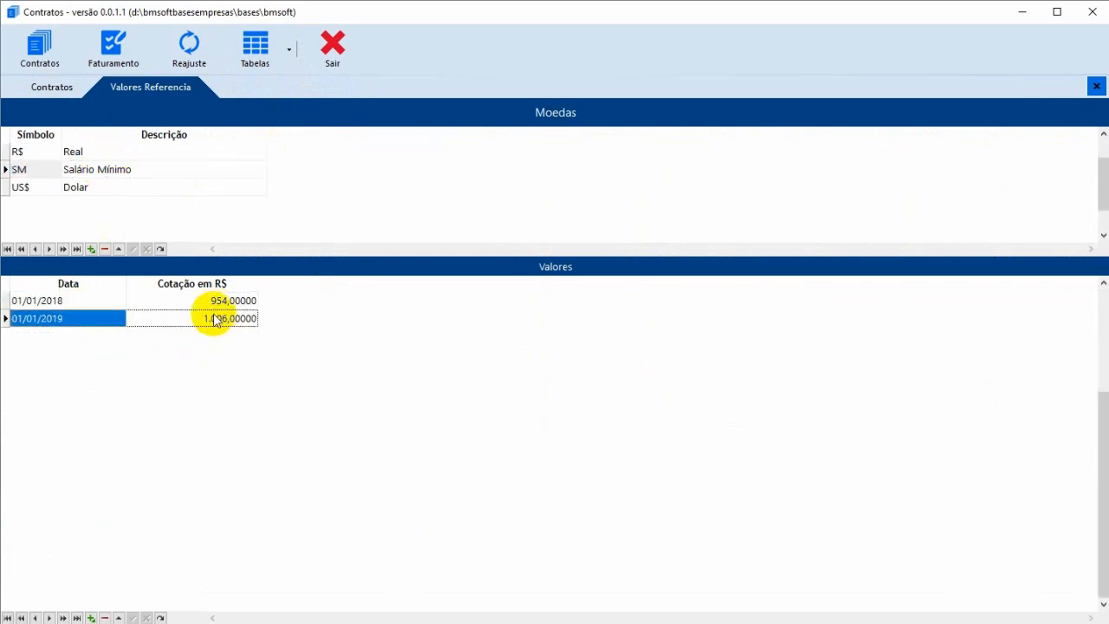
Step: Return to the contracts list and review the first contract's value, reference and billing dates
{"action": "left_click", "coordinate": [52, 86]}
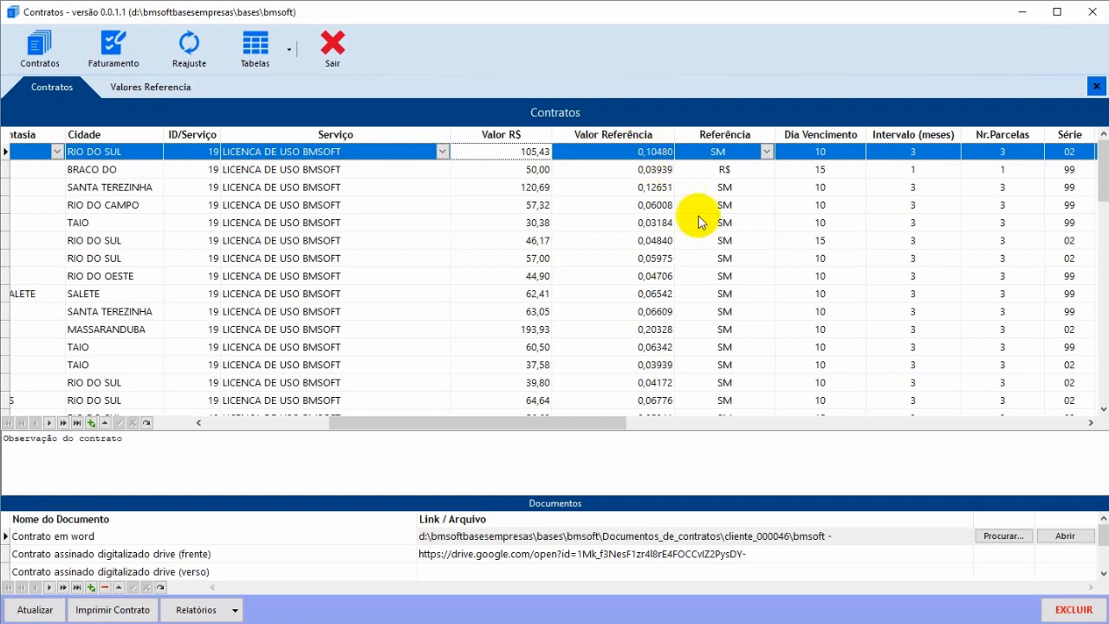
{"action": "left_click_drag", "start_coordinate": [582, 422], "coordinate": [679, 424]}
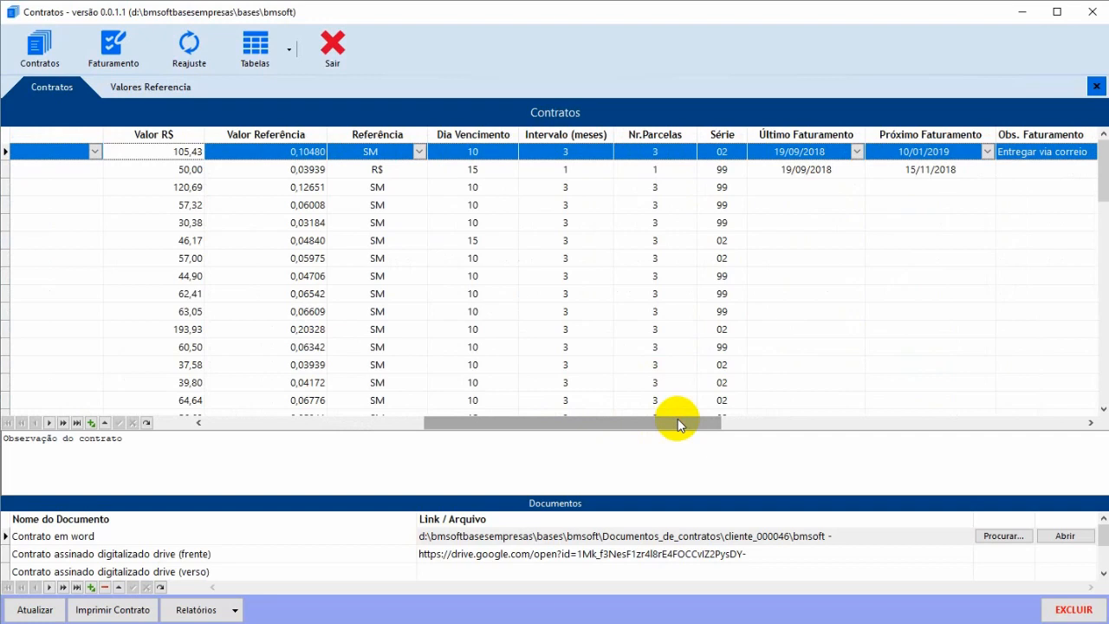
{"action": "left_click_drag", "start_coordinate": [678, 424], "coordinate": [663, 421]}
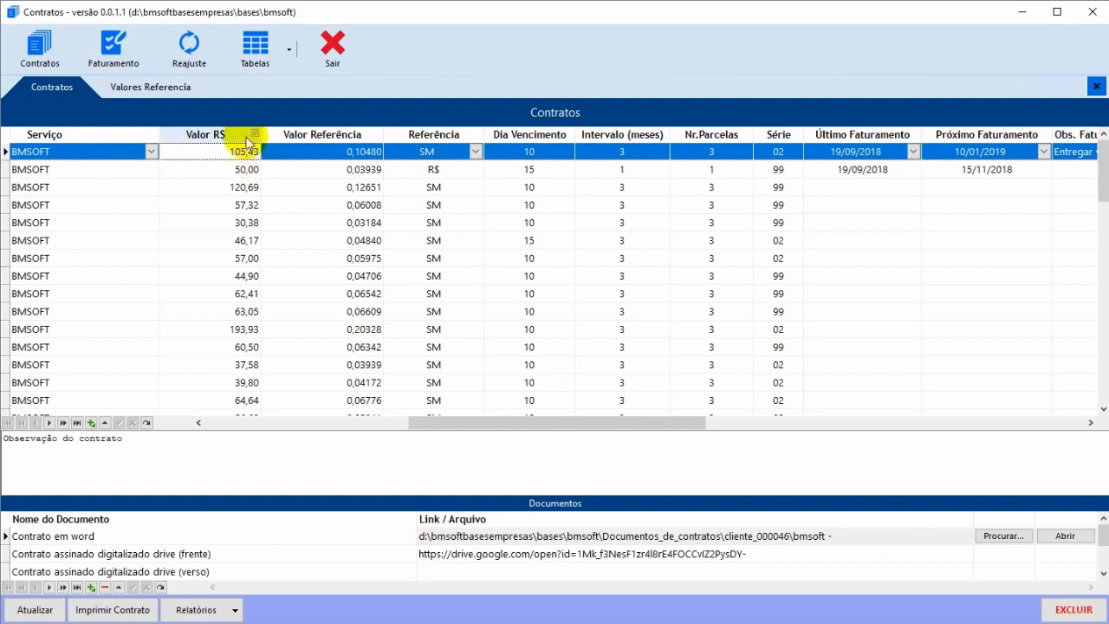
Step: Open the contract value readjustment again, go over the reference values and the contracts list, and return to the readjustment
{"action": "left_click", "coordinate": [185, 49]}
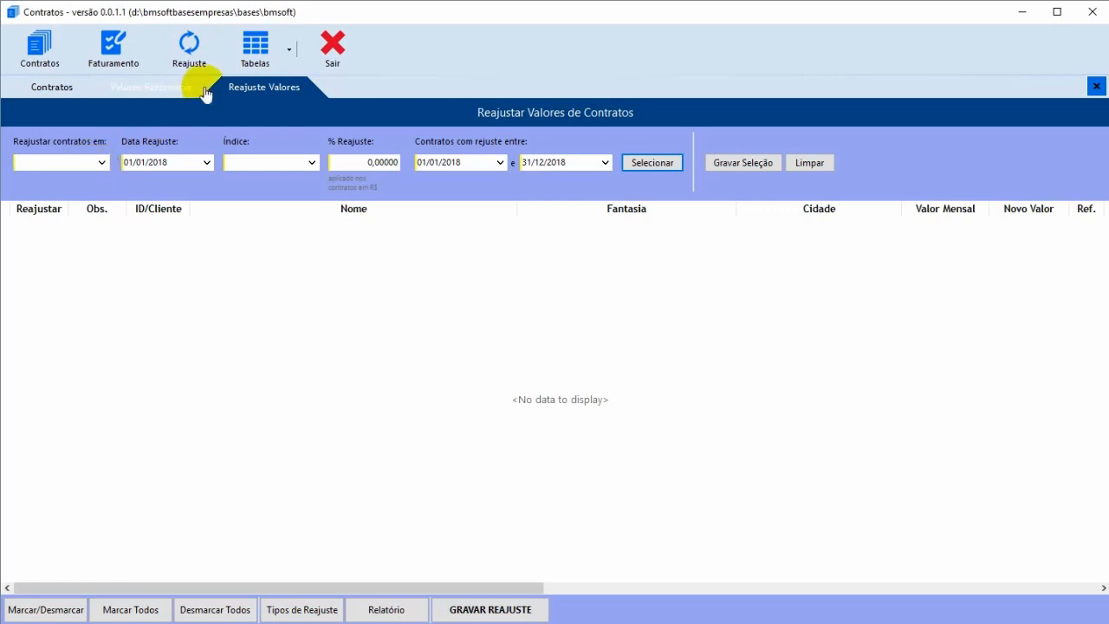
{"action": "left_click", "coordinate": [177, 90]}
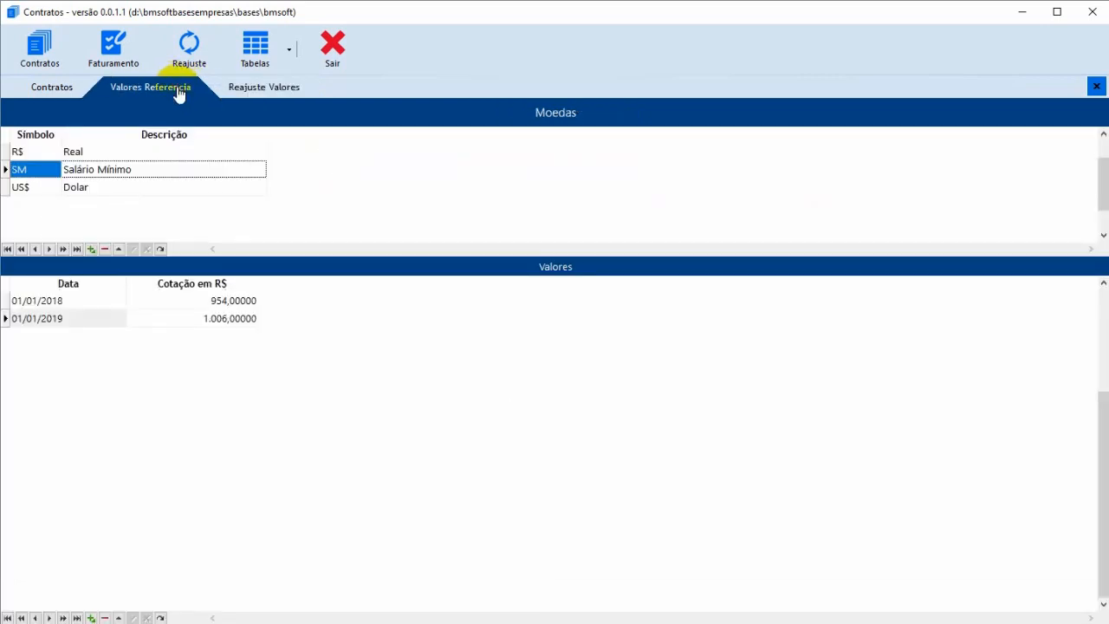
{"action": "left_click", "coordinate": [52, 85]}
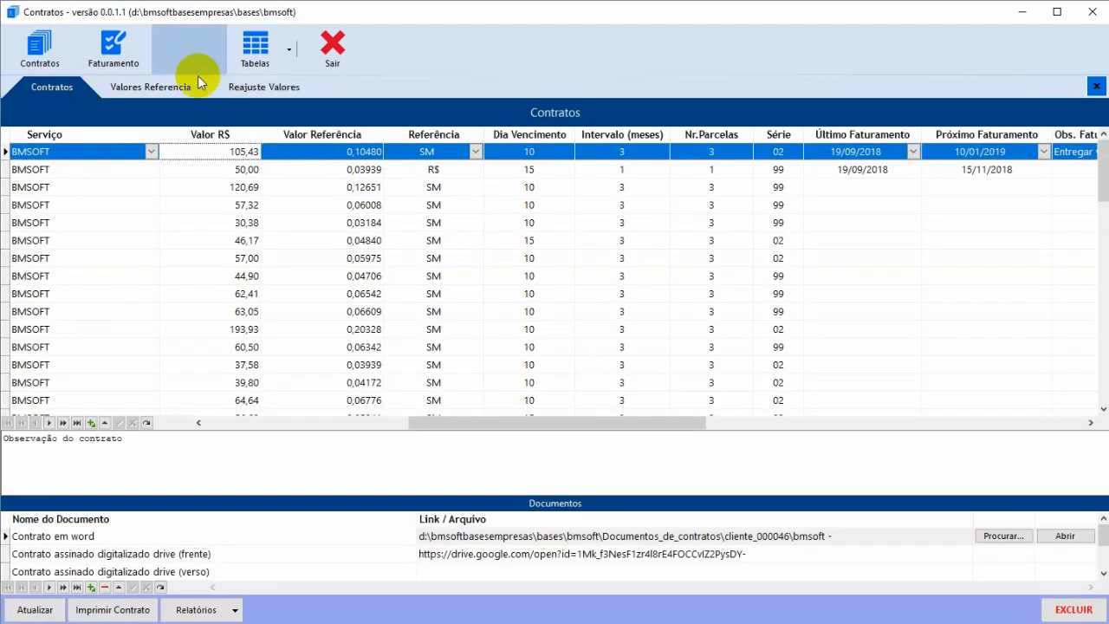
{"action": "left_click", "coordinate": [164, 88]}
{"action": "left_click", "coordinate": [263, 93]}
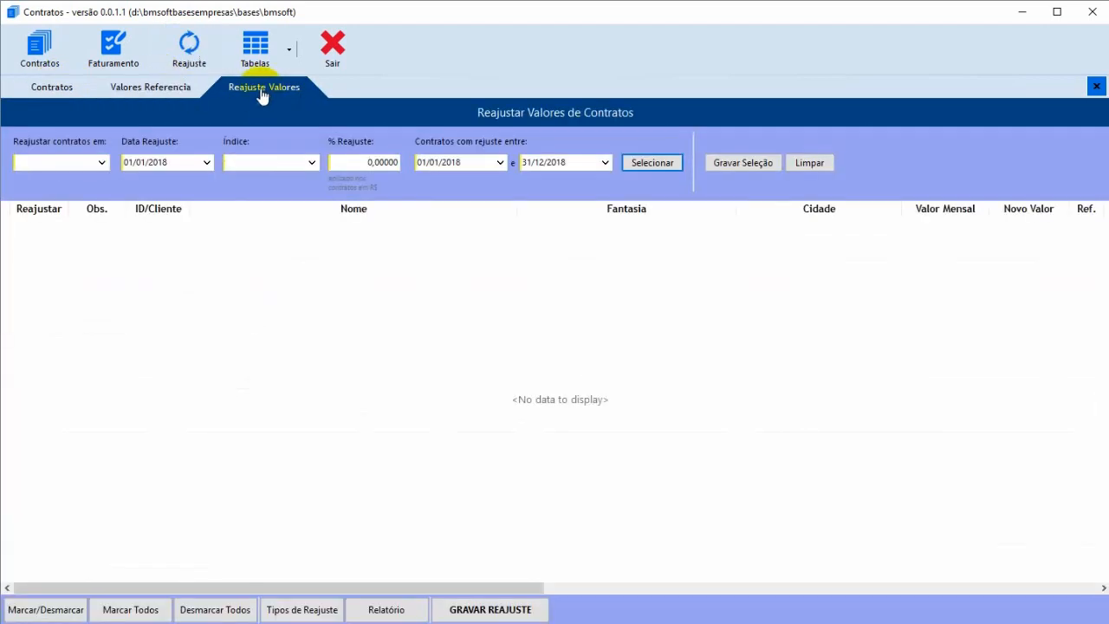